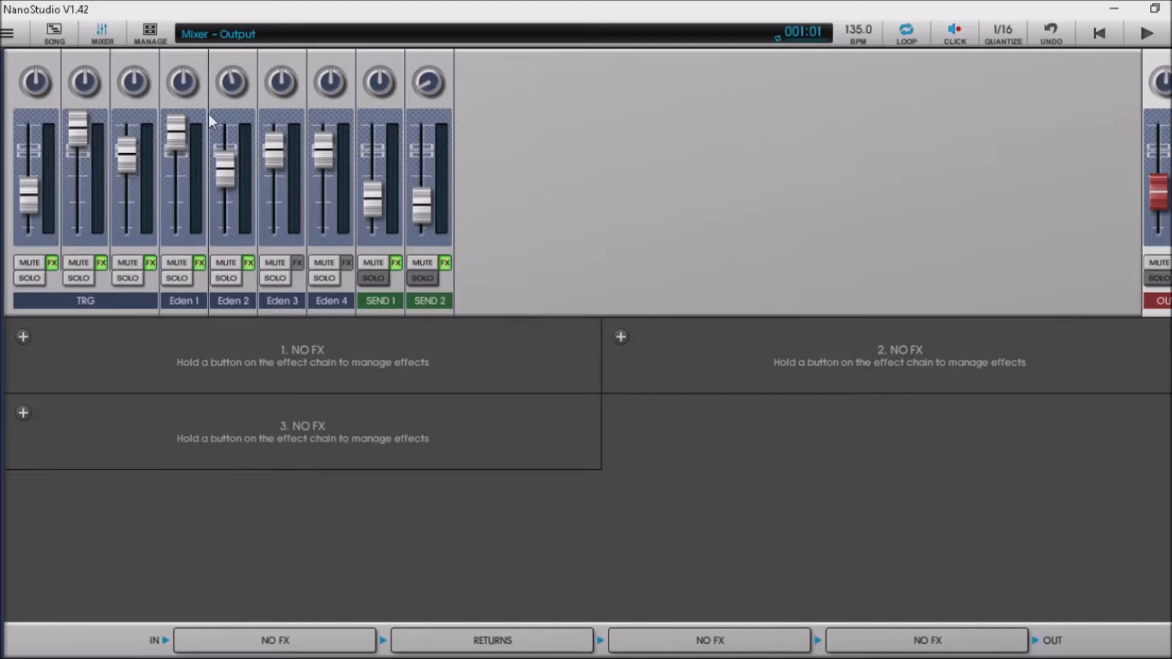
# Go to the song arrangement and expand the track headers.
pyautogui.click(7, 33)
pyautogui.click(166, 40)
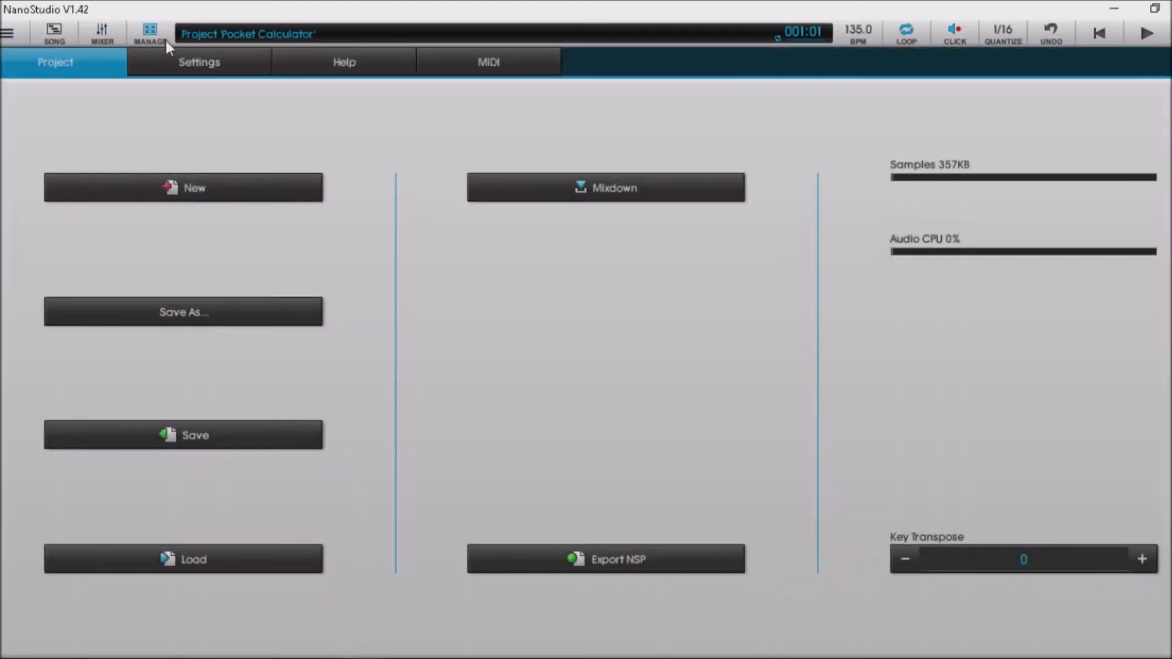
pyautogui.click(53, 33)
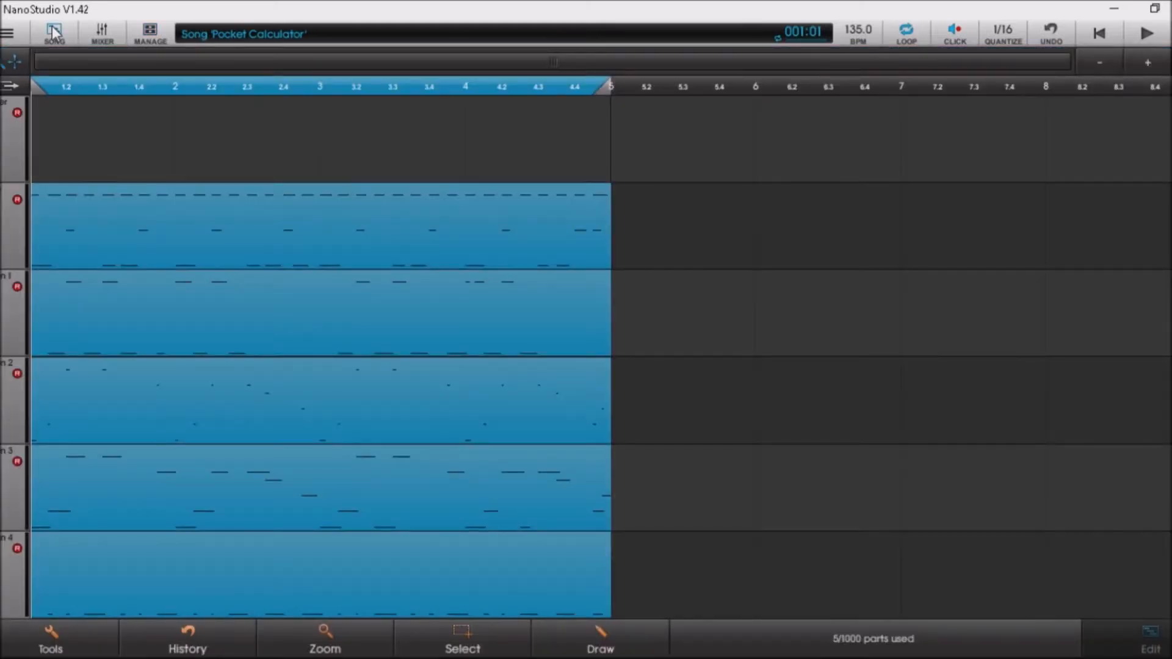
pyautogui.click(10, 86)
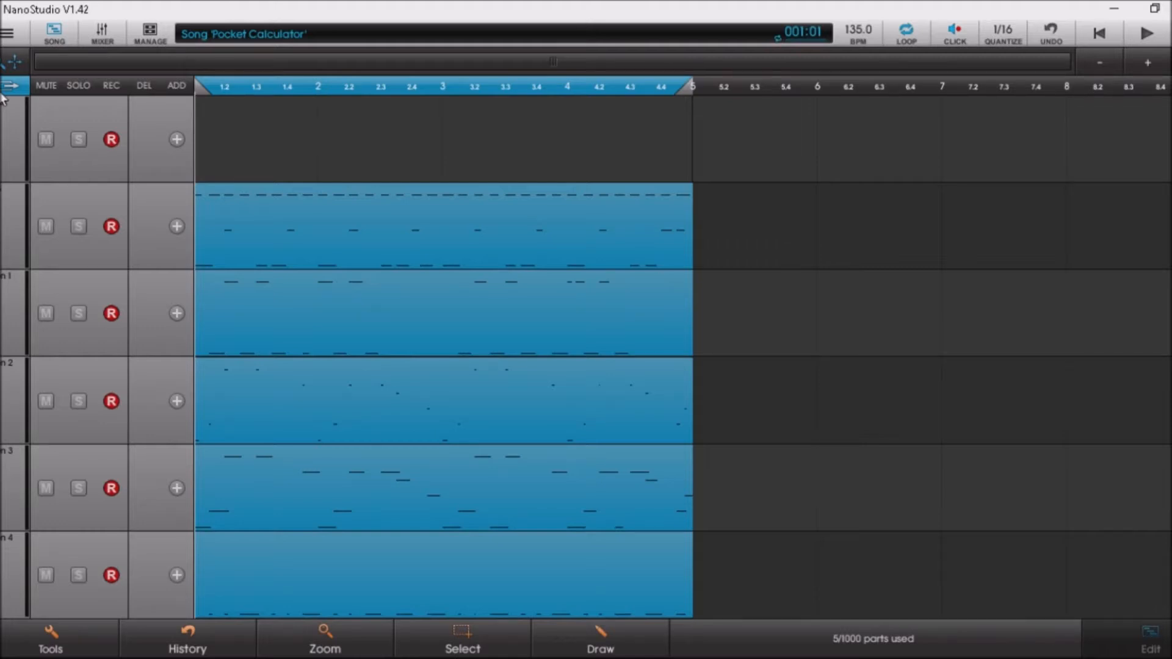
# Select the drum part on track 2 and open it in the part editor.
pyautogui.click(338, 225)
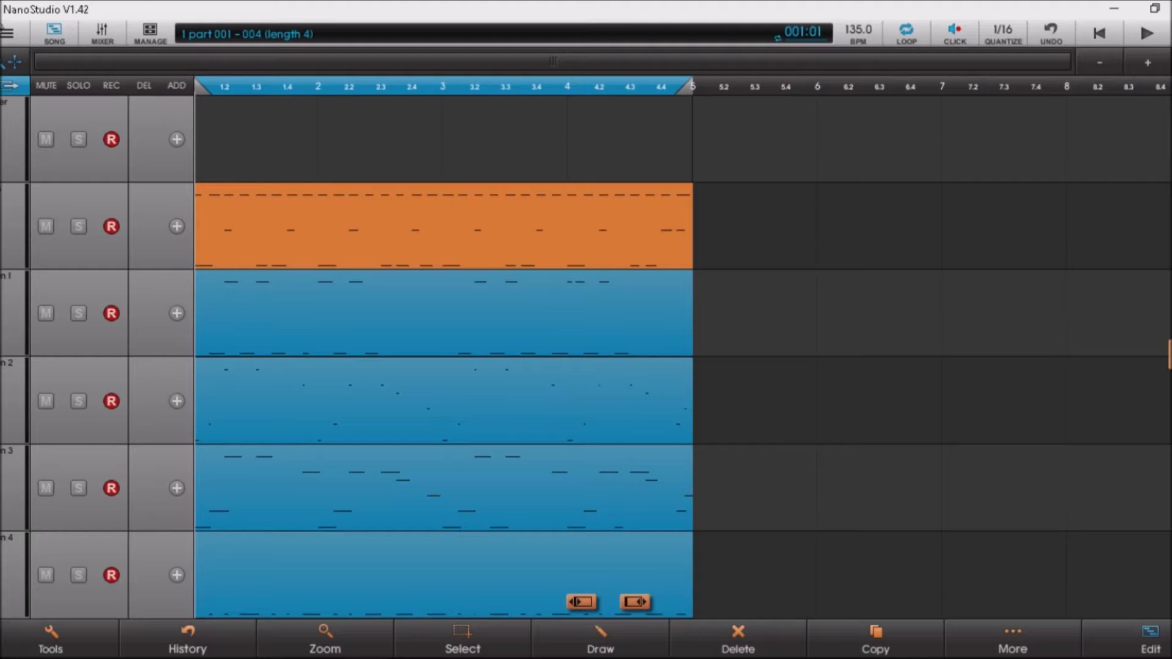
pyautogui.click(11, 38)
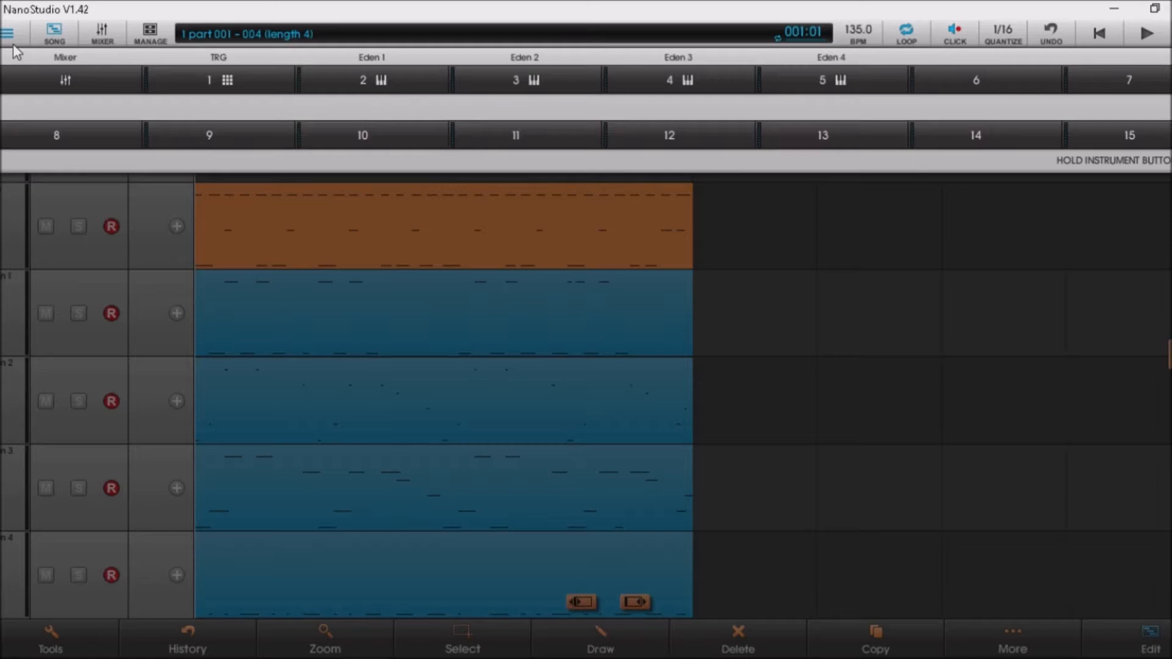
pyautogui.click(9, 35)
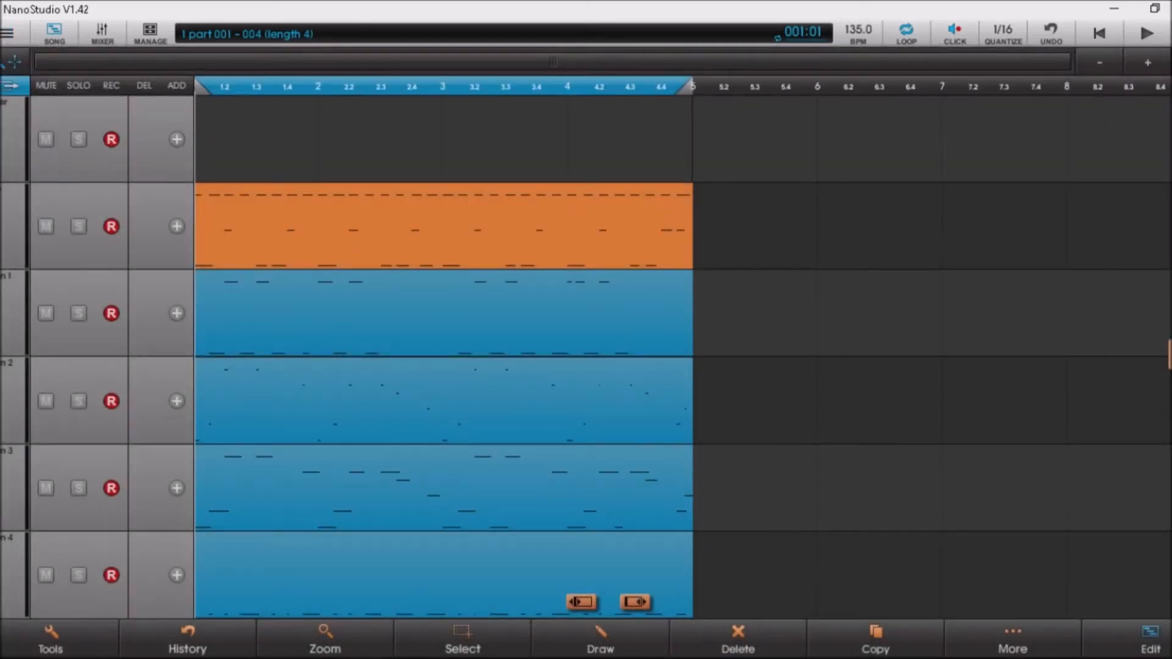
pyautogui.click(1150, 639)
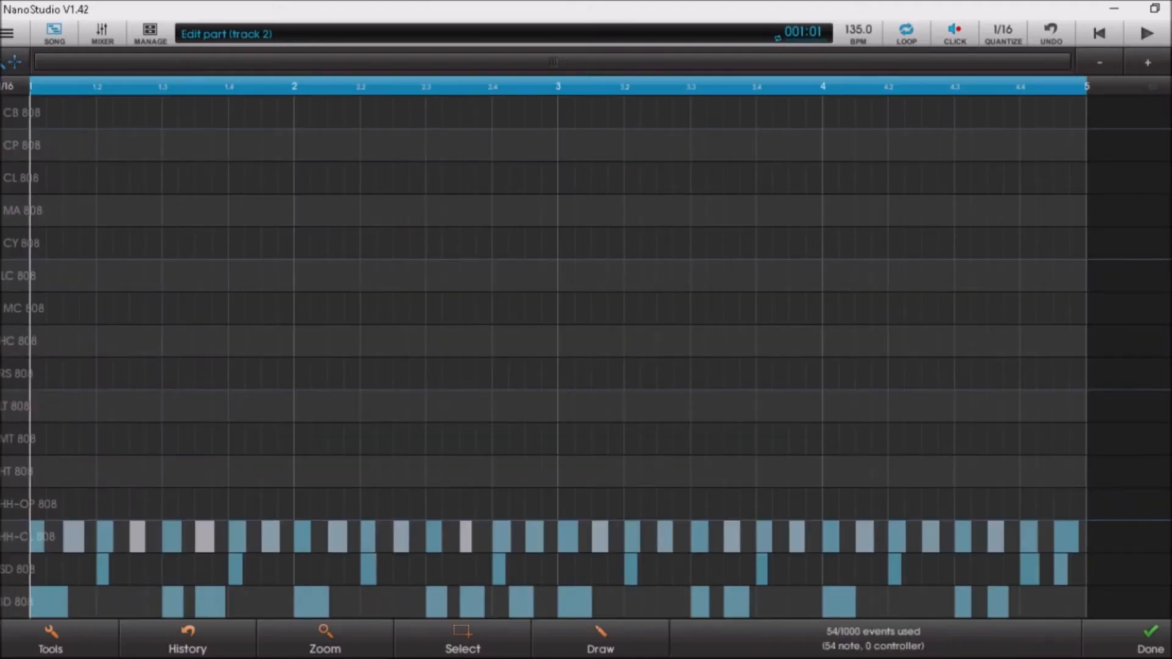
# Leave the part editor and return to the arrangement with track controls hidden.
pyautogui.click(874, 639)
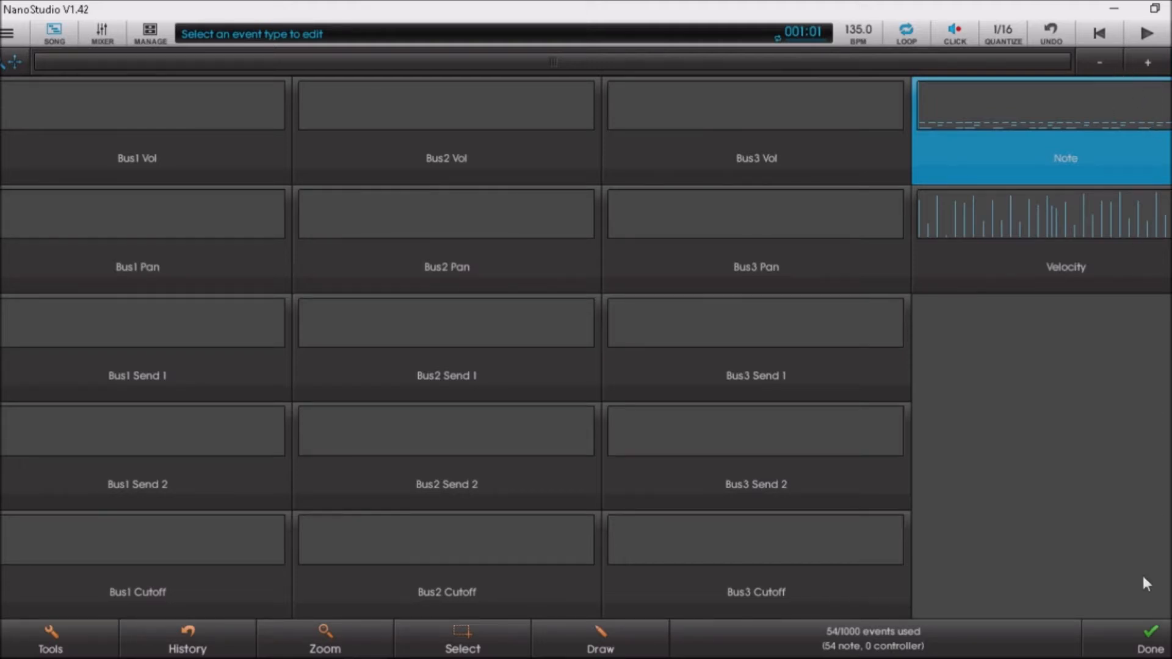
pyautogui.click(1150, 640)
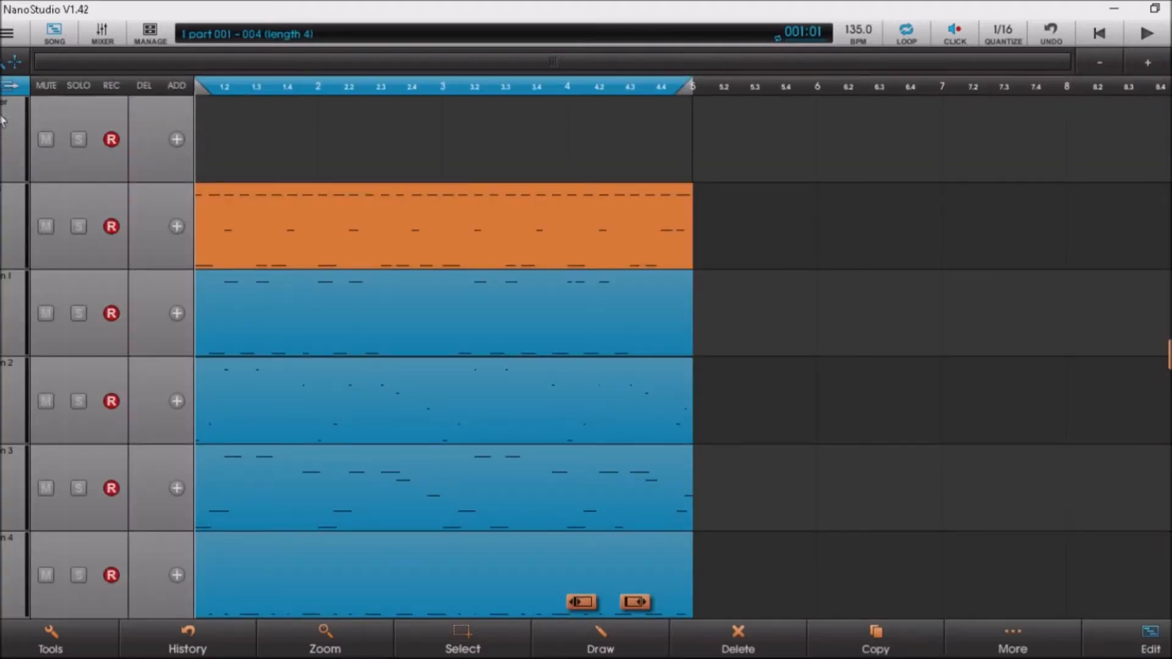
pyautogui.click(11, 85)
# Browse the Eden 1 Bass 1 oscillator, XY-pad and modulation pages, then switch to the mixer.
pyautogui.click(6, 35)
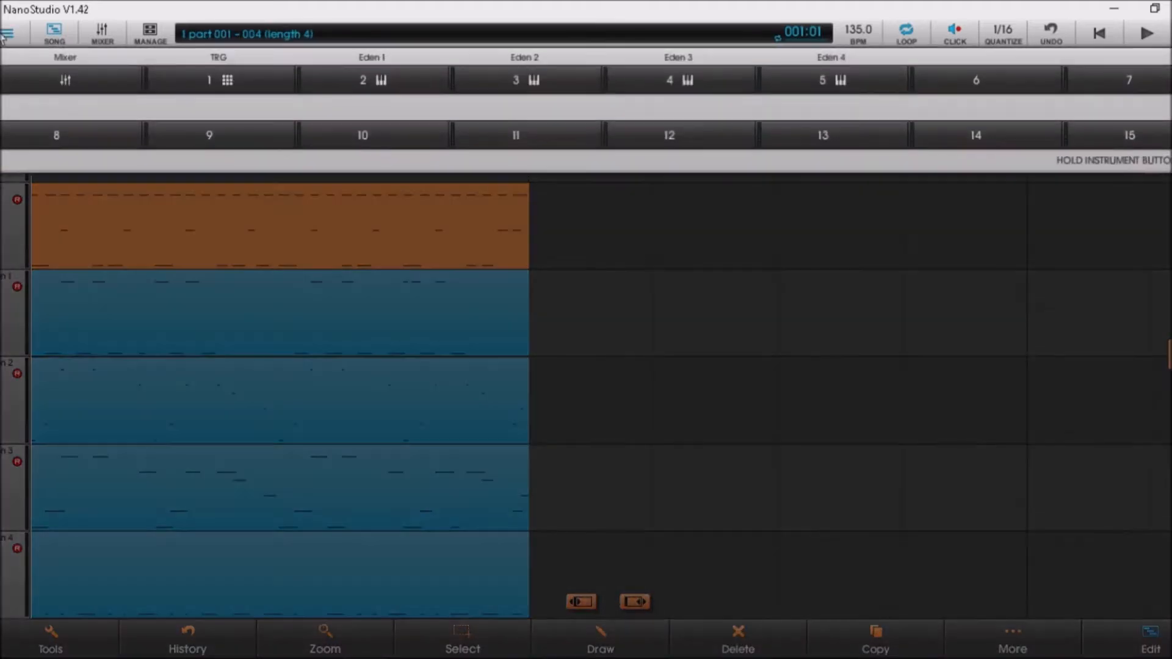
pyautogui.click(412, 77)
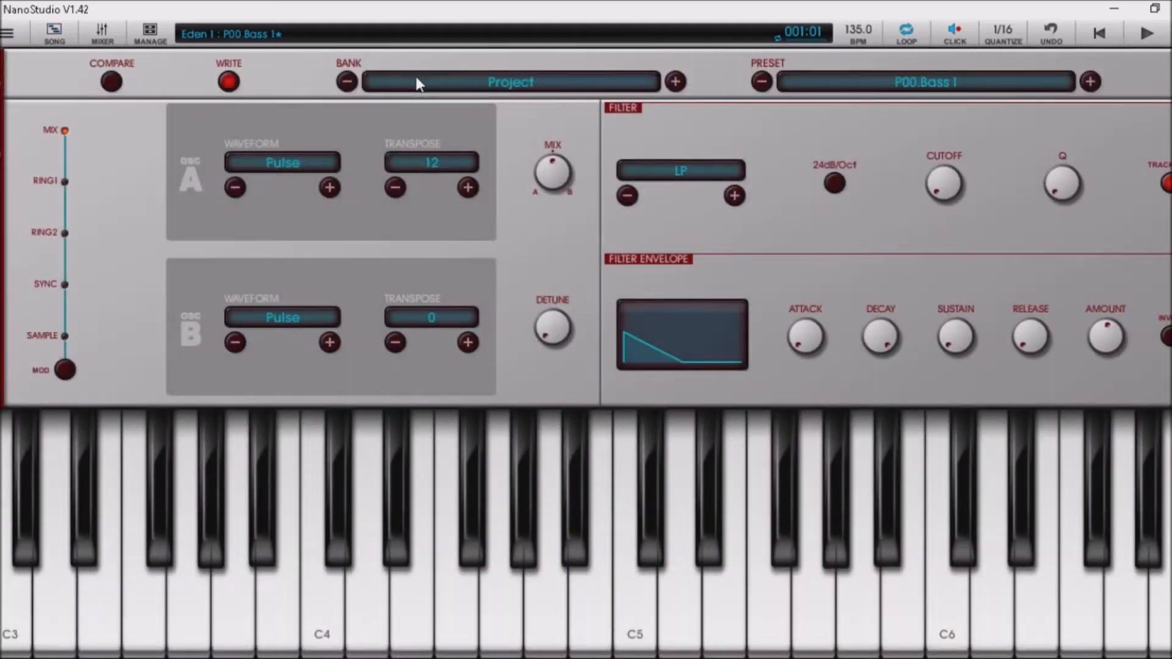
pyautogui.scroll(2, 416, 77)
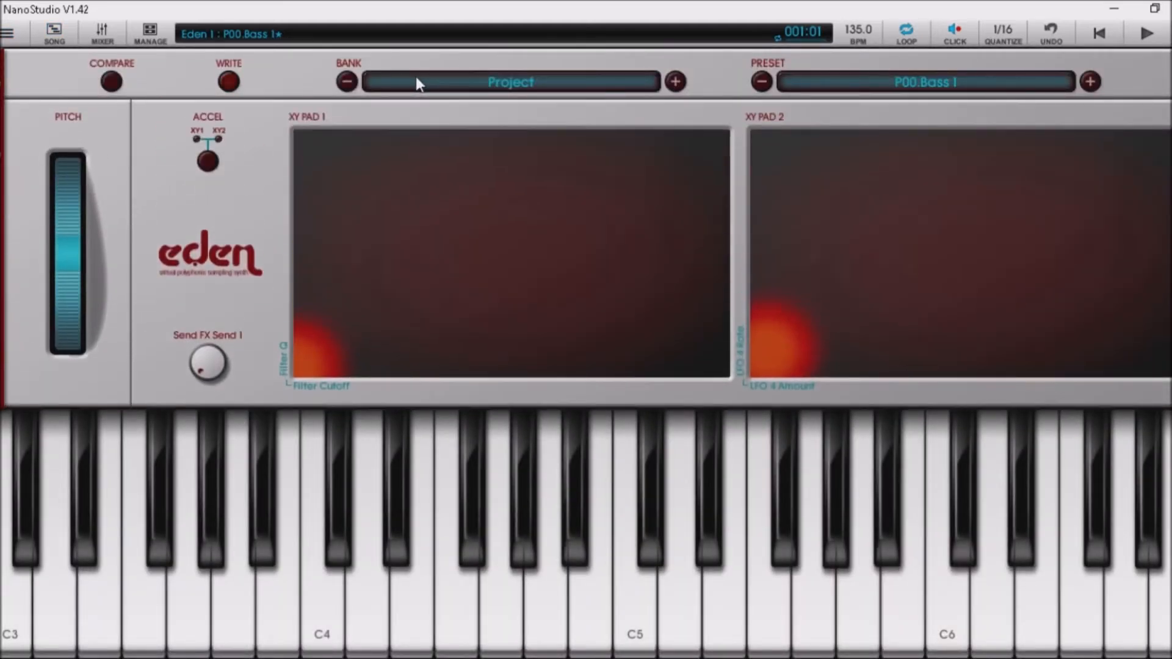
pyautogui.scroll(-2, 417, 78)
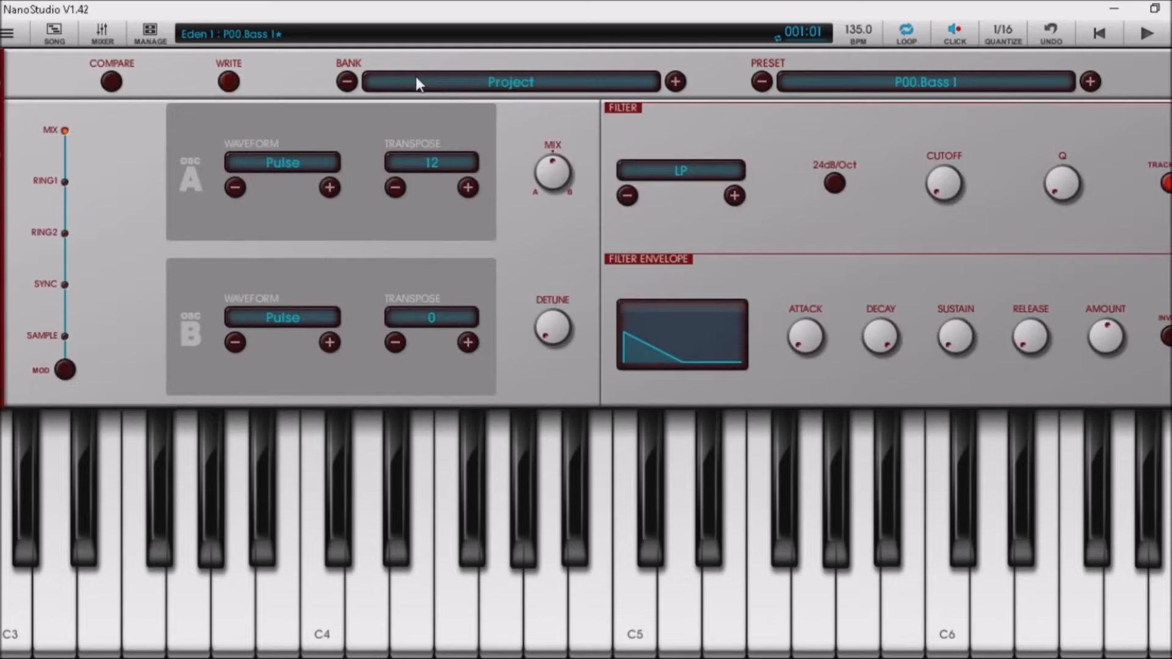
pyautogui.scroll(-2, 417, 83)
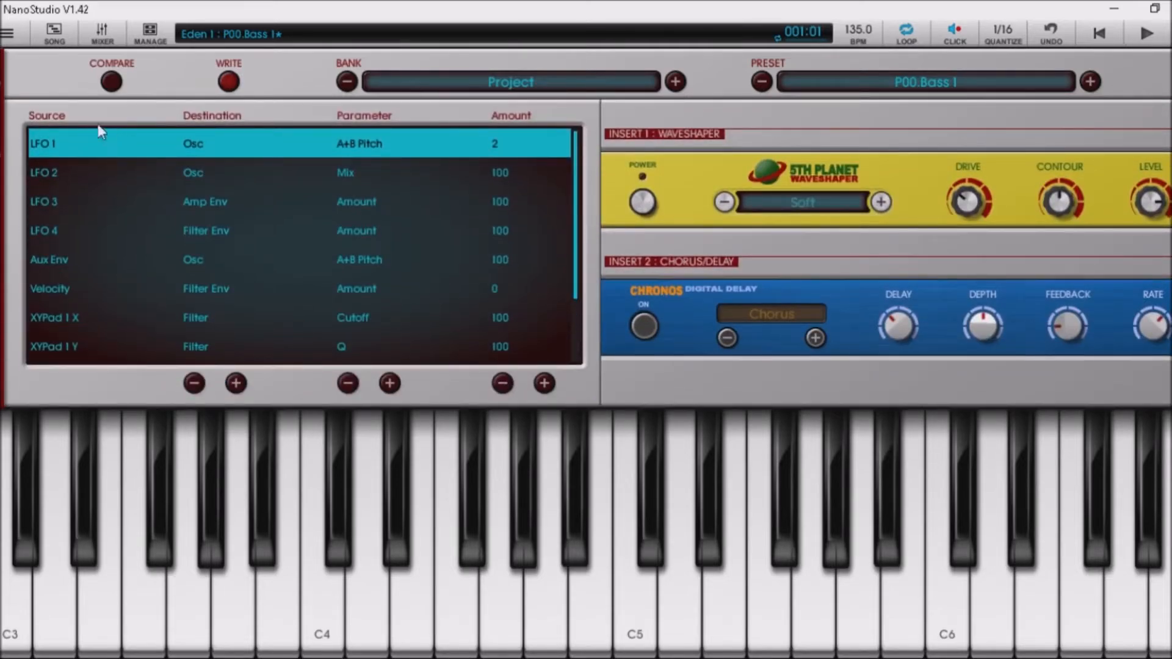
pyautogui.click(114, 43)
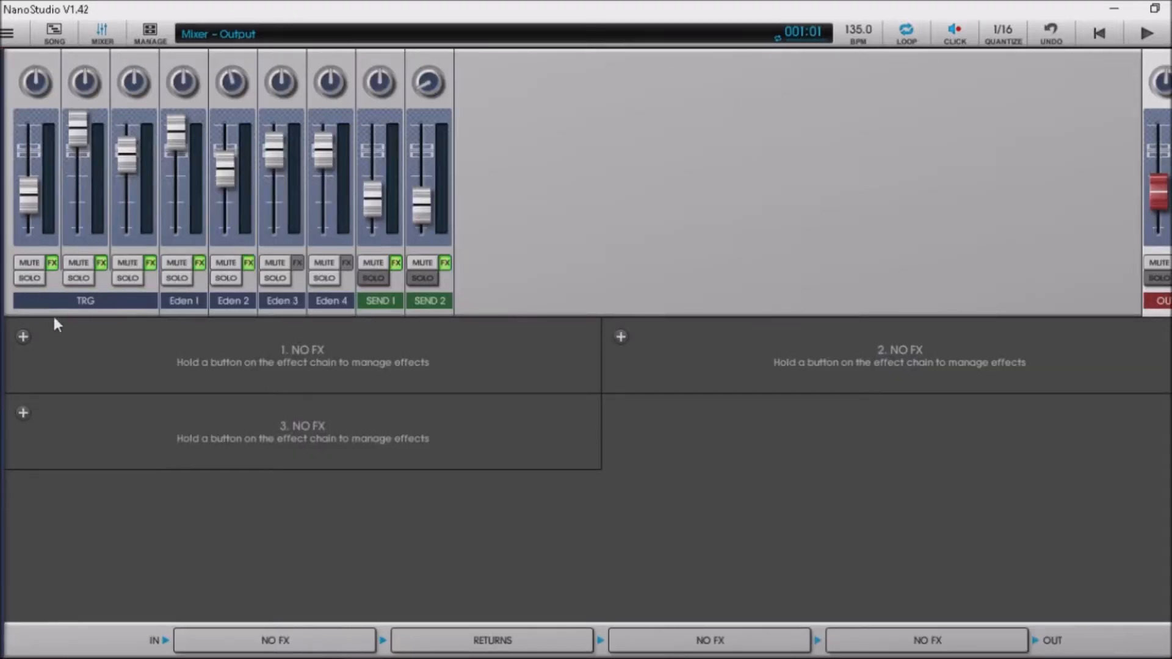
# Inspect the TRG channel's Chronos Delay and EQ-3B effects.
pyautogui.click(37, 307)
pyautogui.click(110, 312)
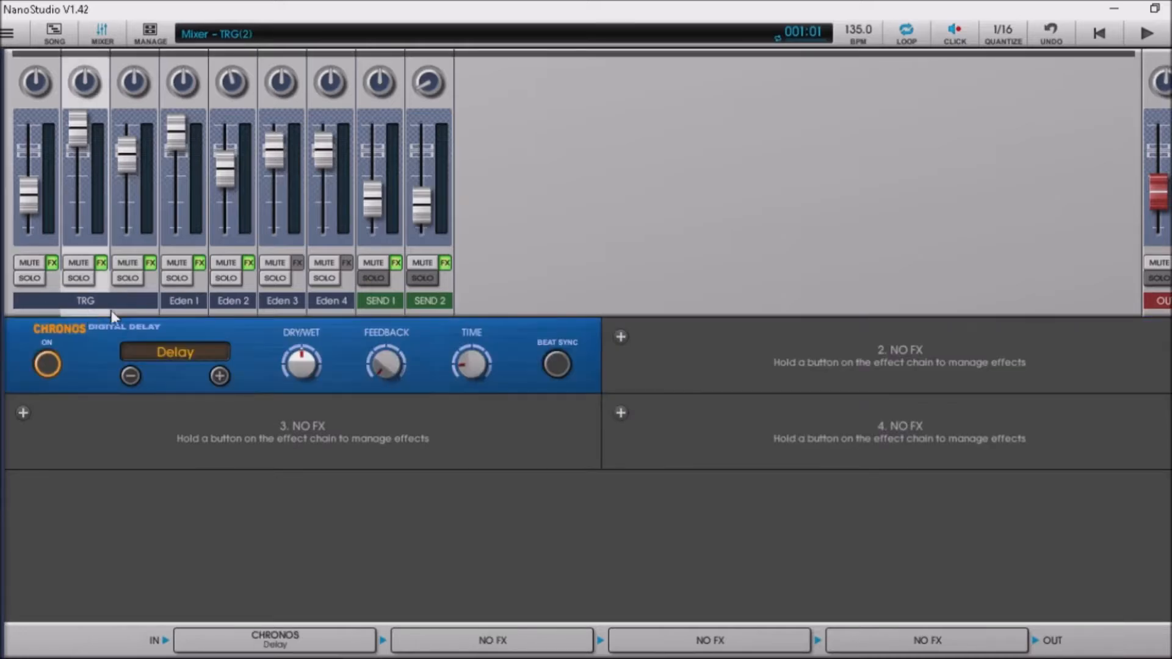
pyautogui.click(130, 299)
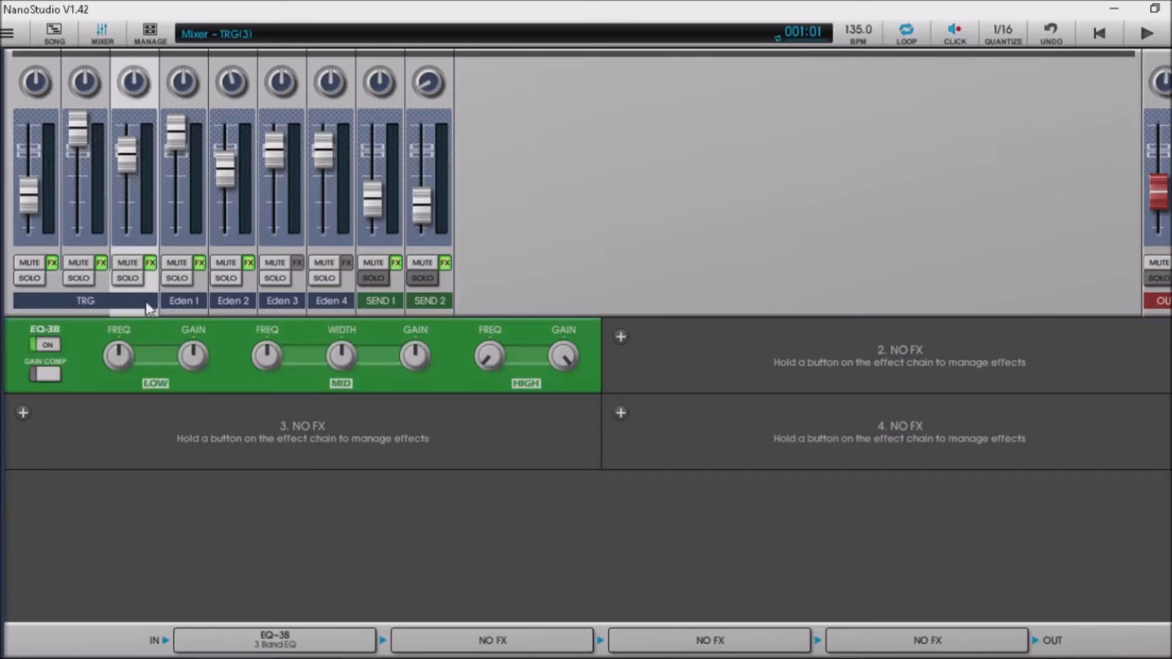
# Review effects on Eden 1–4, the SEND 1 reverb and SEND 2 delay, then open the project page.
pyautogui.click(200, 303)
pyautogui.click(239, 306)
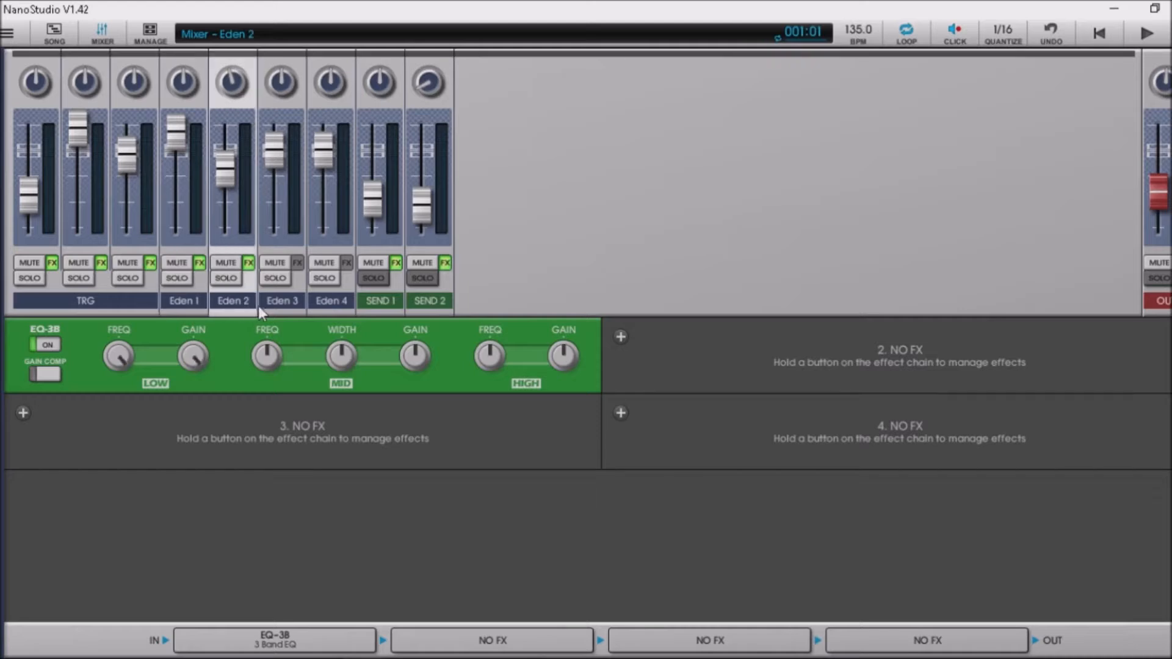
pyautogui.click(290, 308)
pyautogui.click(328, 298)
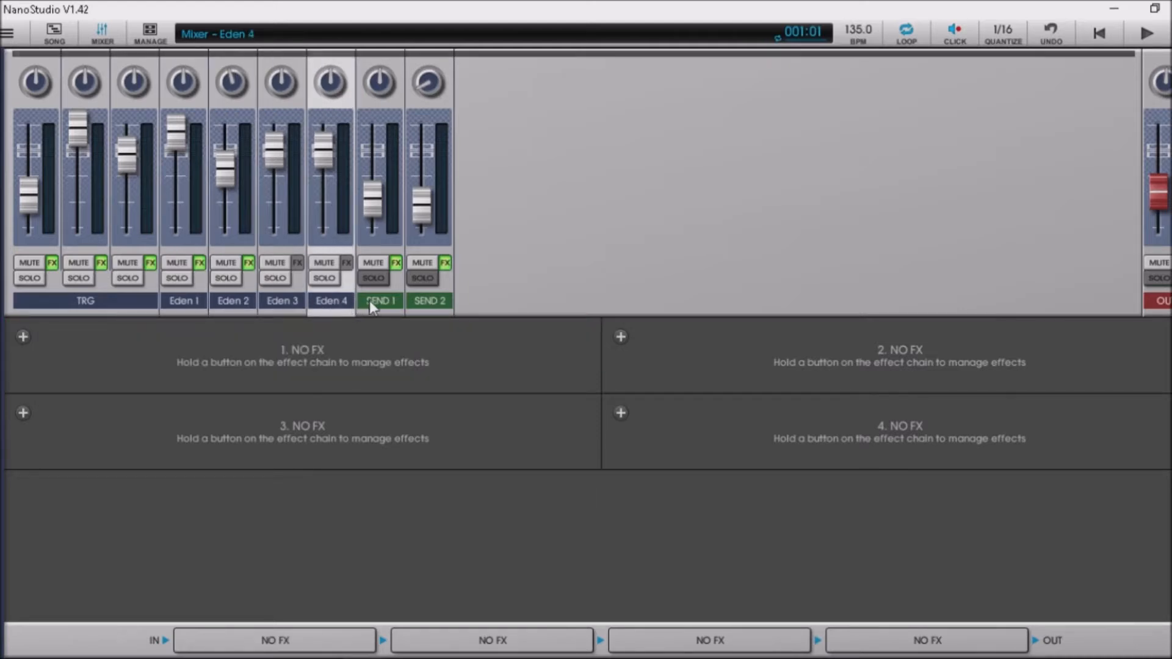
pyautogui.click(378, 302)
pyautogui.click(430, 299)
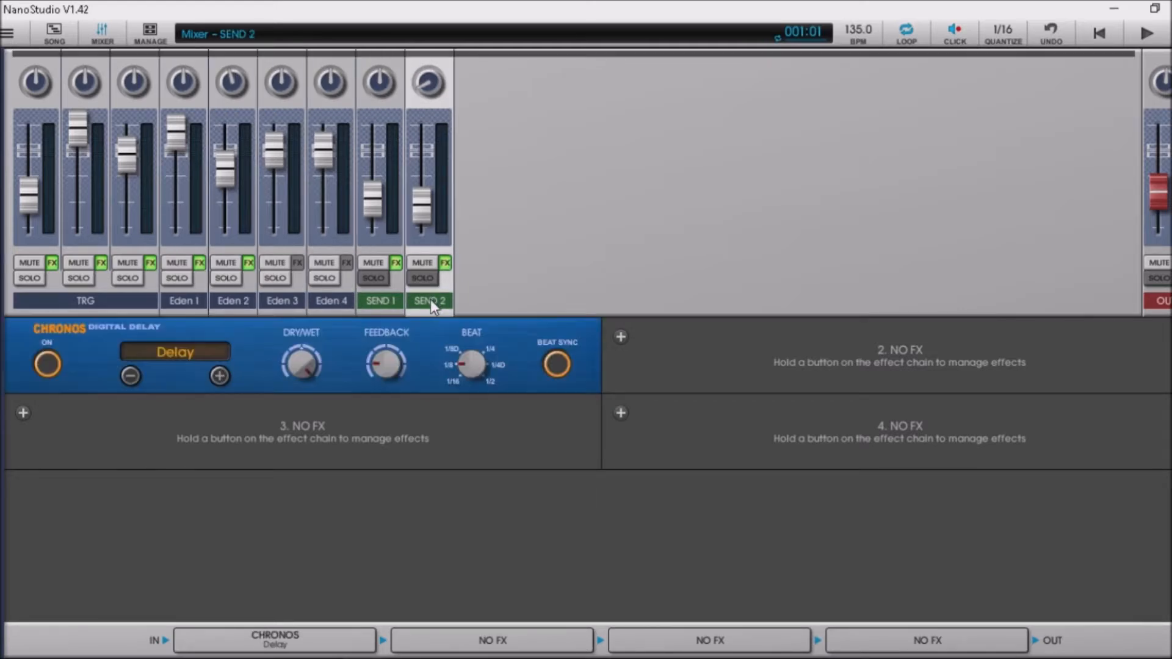
pyautogui.click(146, 36)
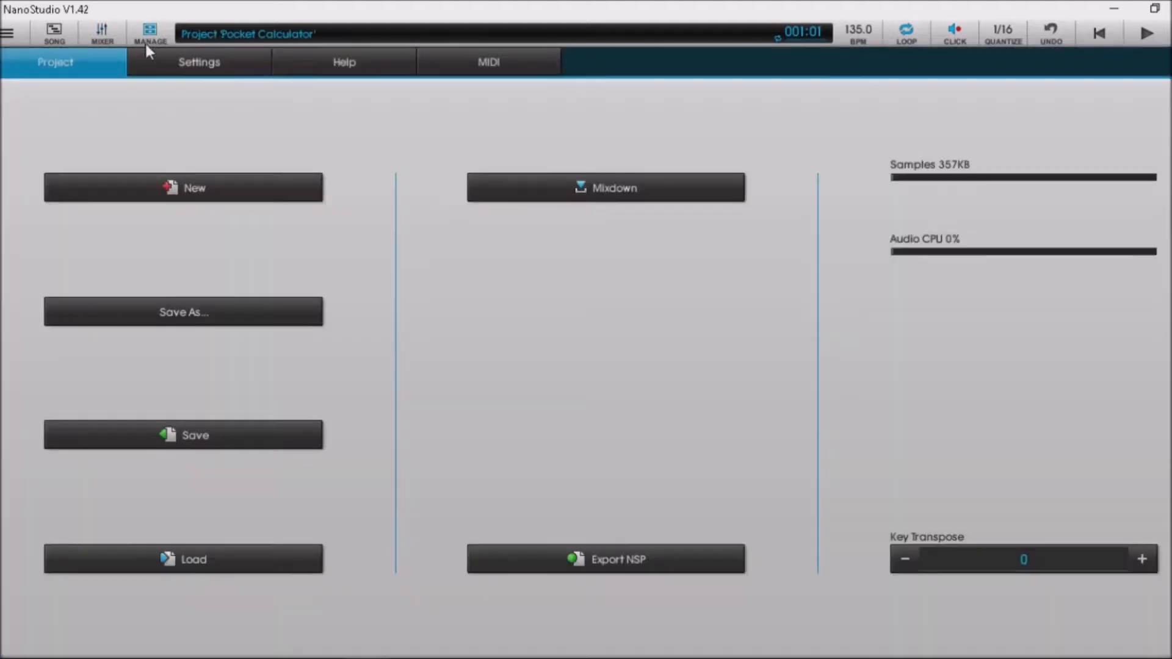
# Create a new project called 'Pocket', declining to save 'Pocket Calculator'.
pyautogui.click(206, 190)
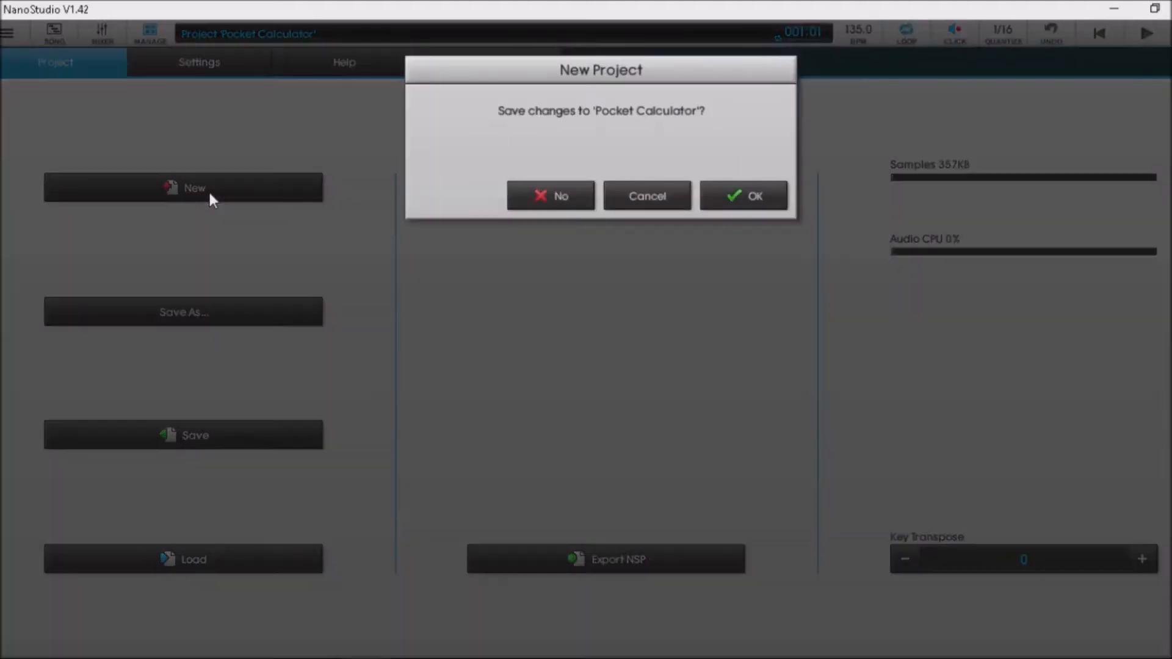
pyautogui.click(537, 201)
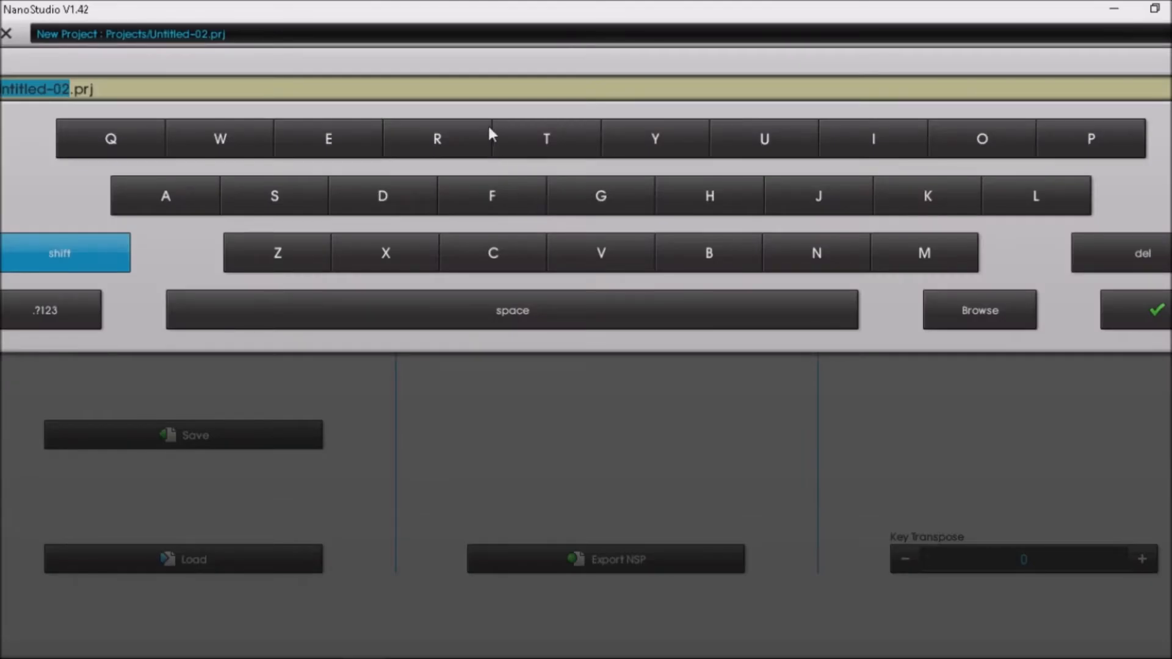
pyautogui.write('Pocket')
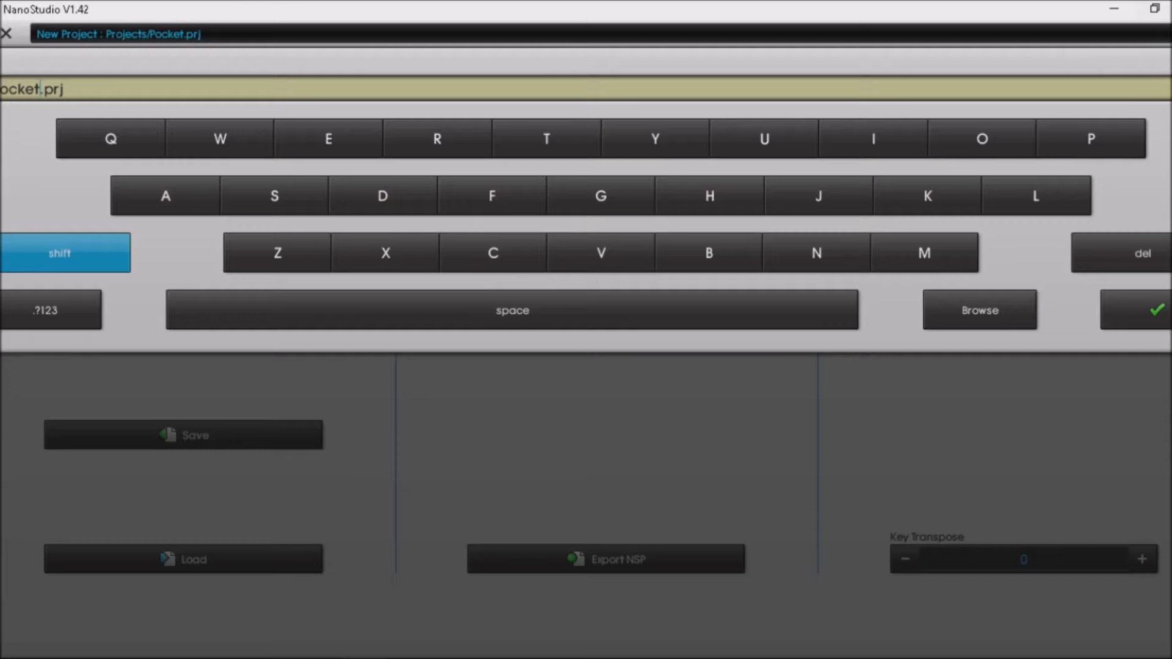
pyautogui.click(1166, 325)
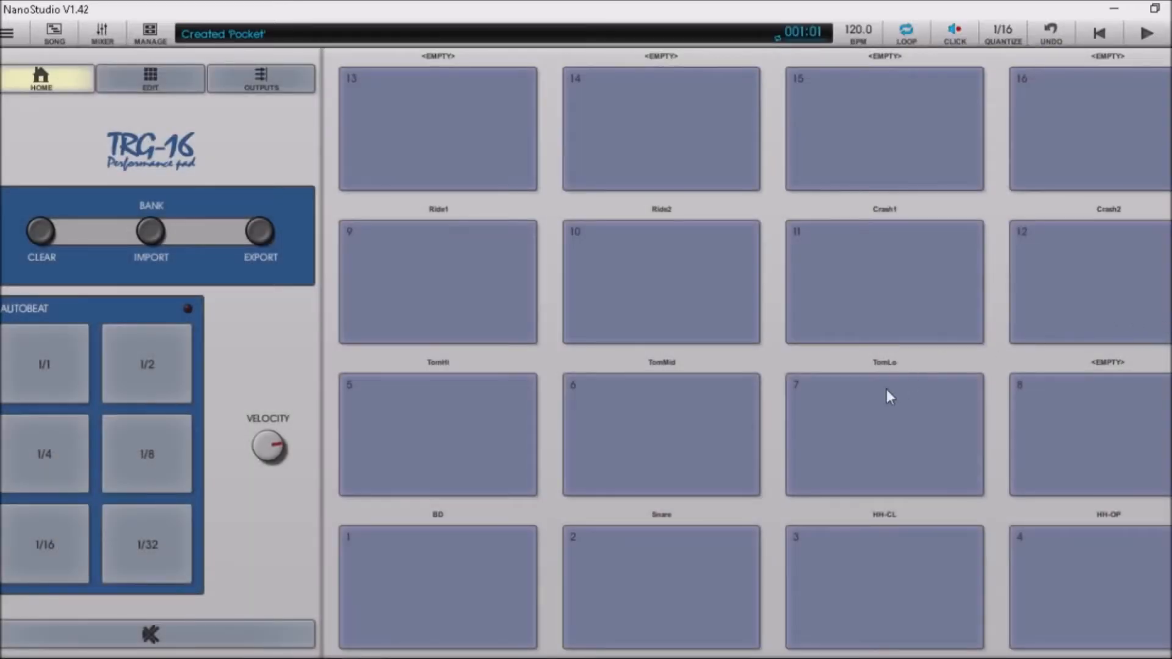
pyautogui.press('z')
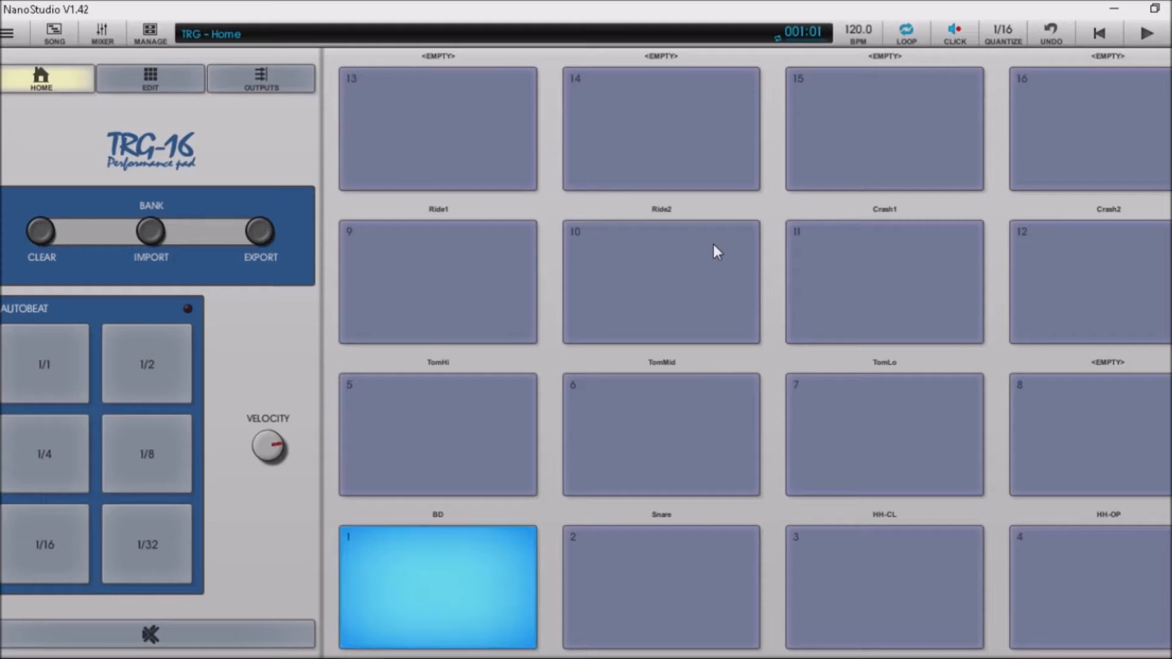
pyautogui.press('z')
pyautogui.press('x')
pyautogui.press('c')
pyautogui.press('v')
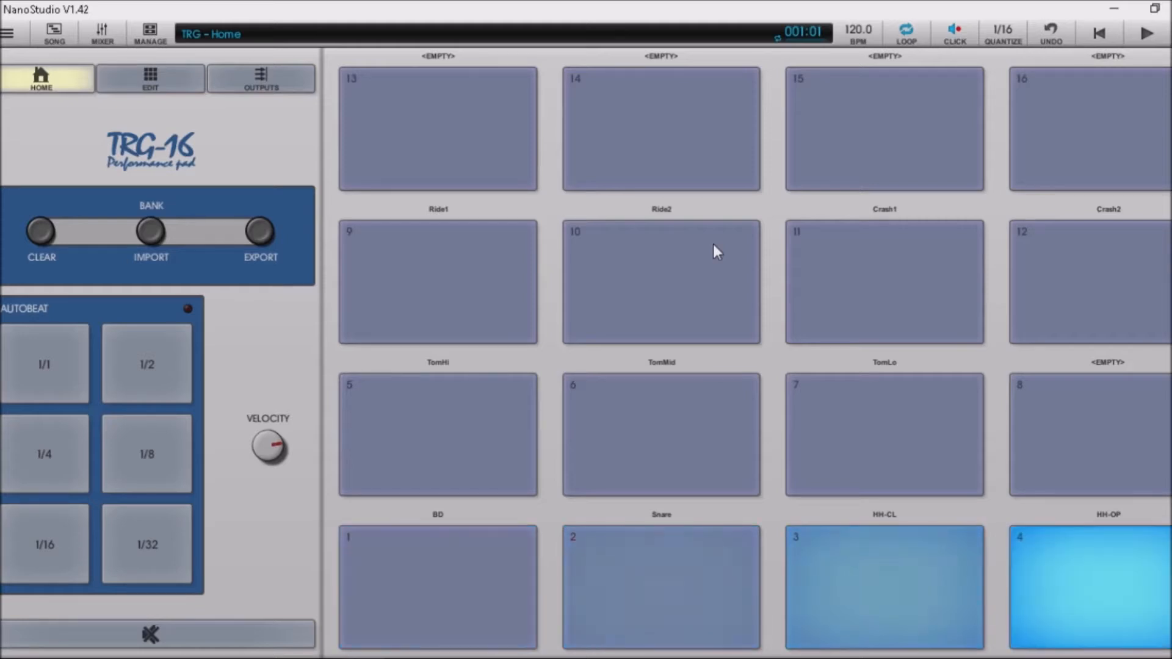
pyautogui.press('a')
pyautogui.press('s')
pyautogui.press('z')
pyautogui.press('e')
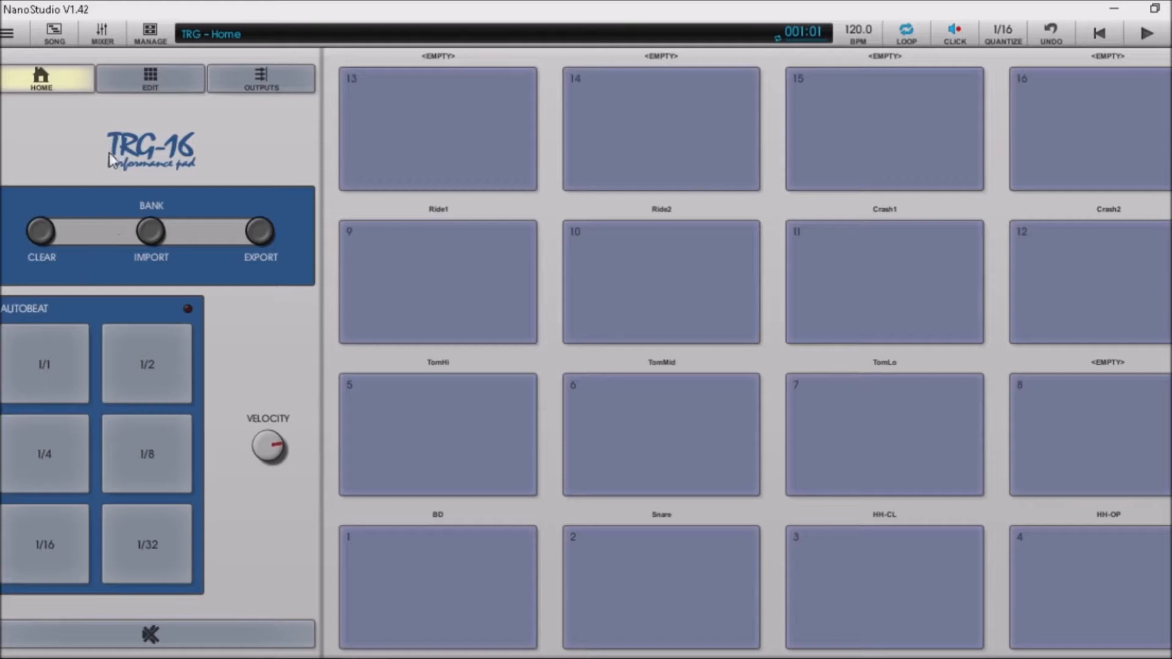
pyautogui.press('z')
pyautogui.press('c')
pyautogui.press('x')
pyautogui.press('z')
pyautogui.press('x')
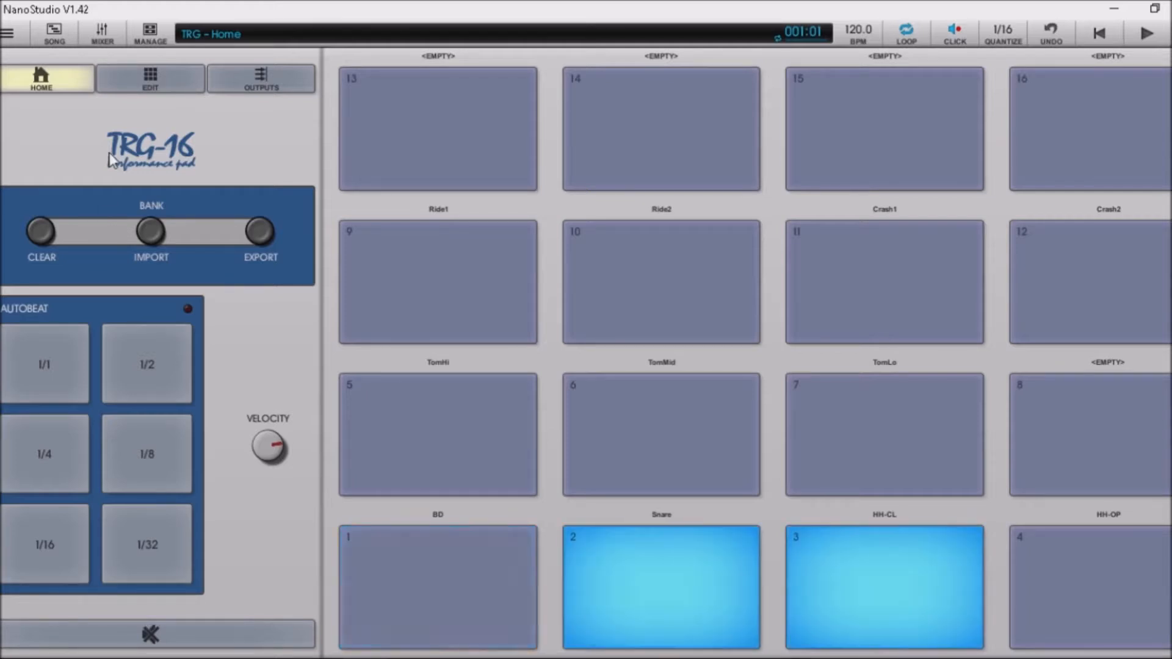
pyautogui.press('z')
pyautogui.press('c')
pyautogui.press('x')
pyautogui.press('z')
pyautogui.press('x')
pyautogui.press('z')
pyautogui.press('e')
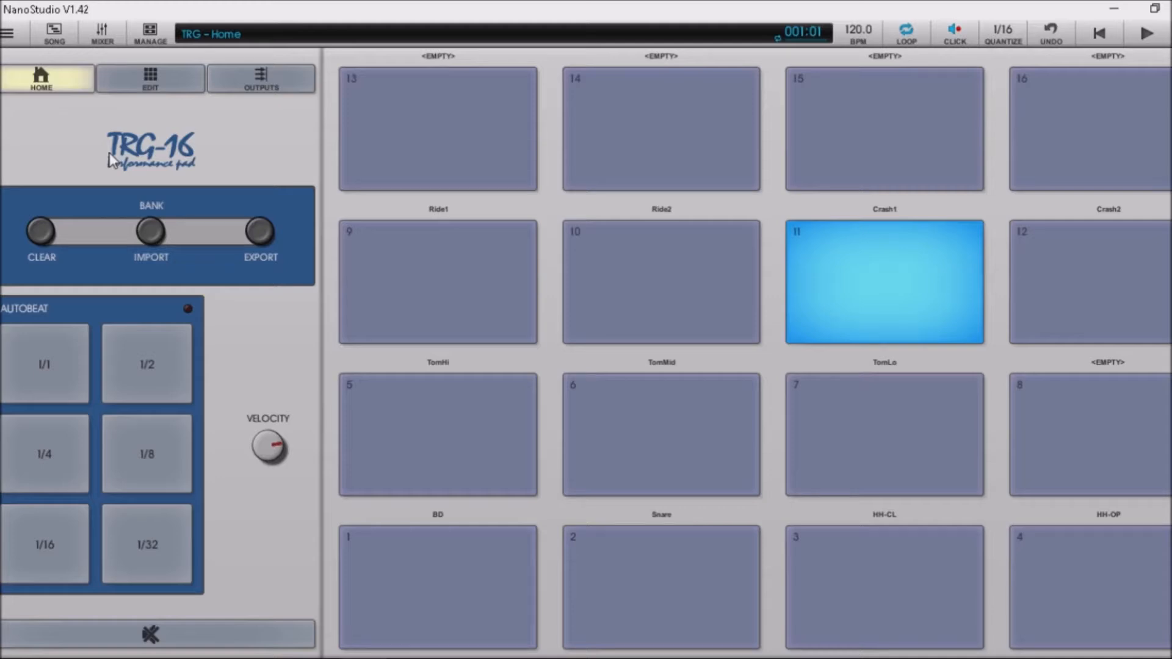
# Clear the TRG-16 pad bank and import the 808 bank without copying samples.
pyautogui.click(39, 234)
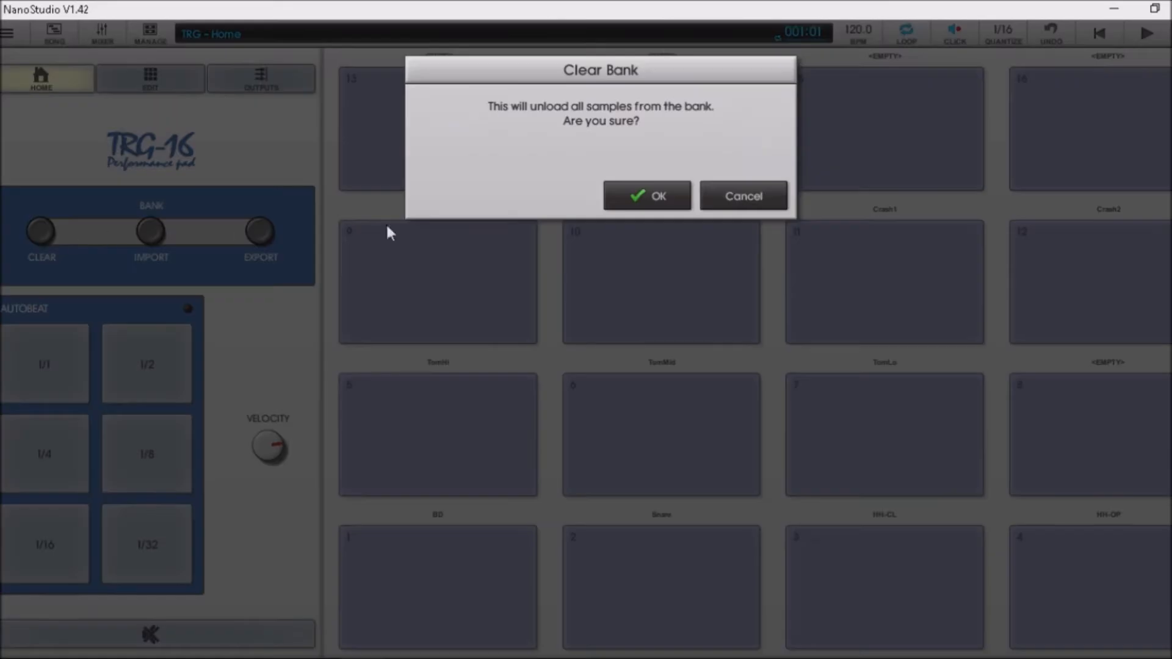
pyautogui.click(659, 202)
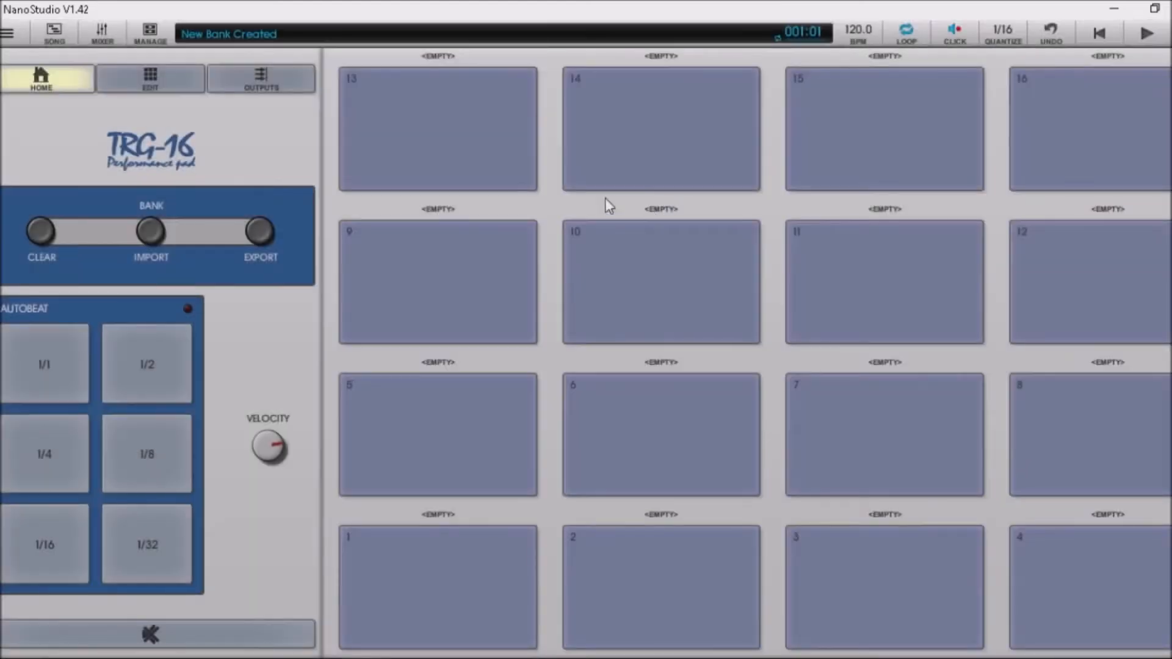
pyautogui.click(153, 236)
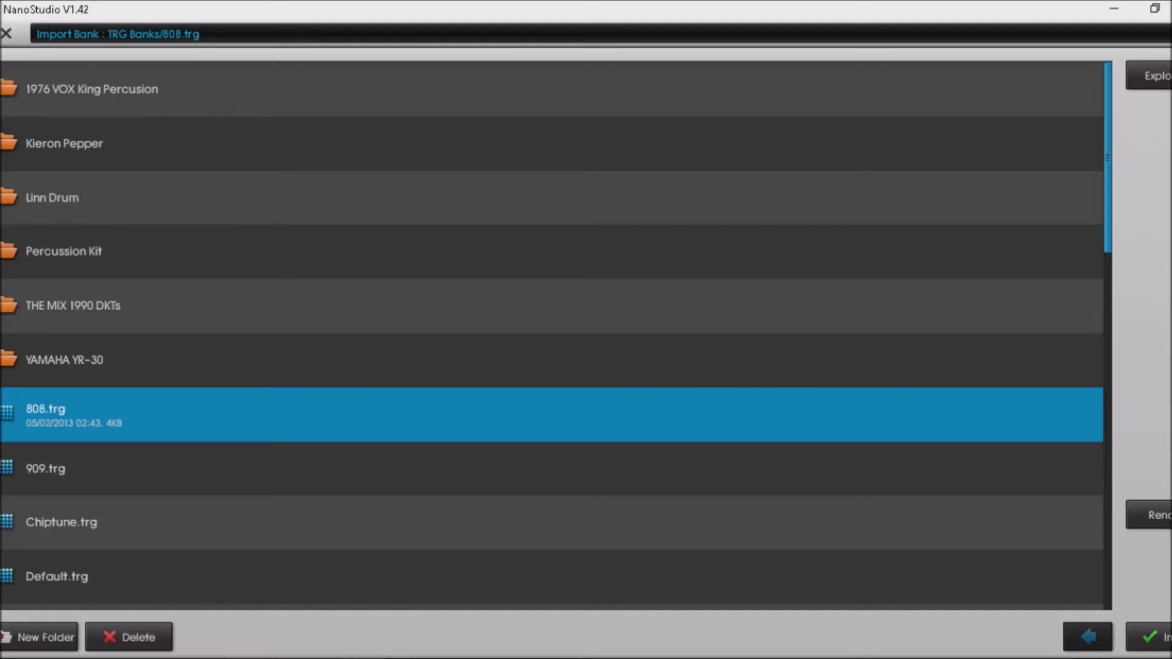
pyautogui.click(1162, 637)
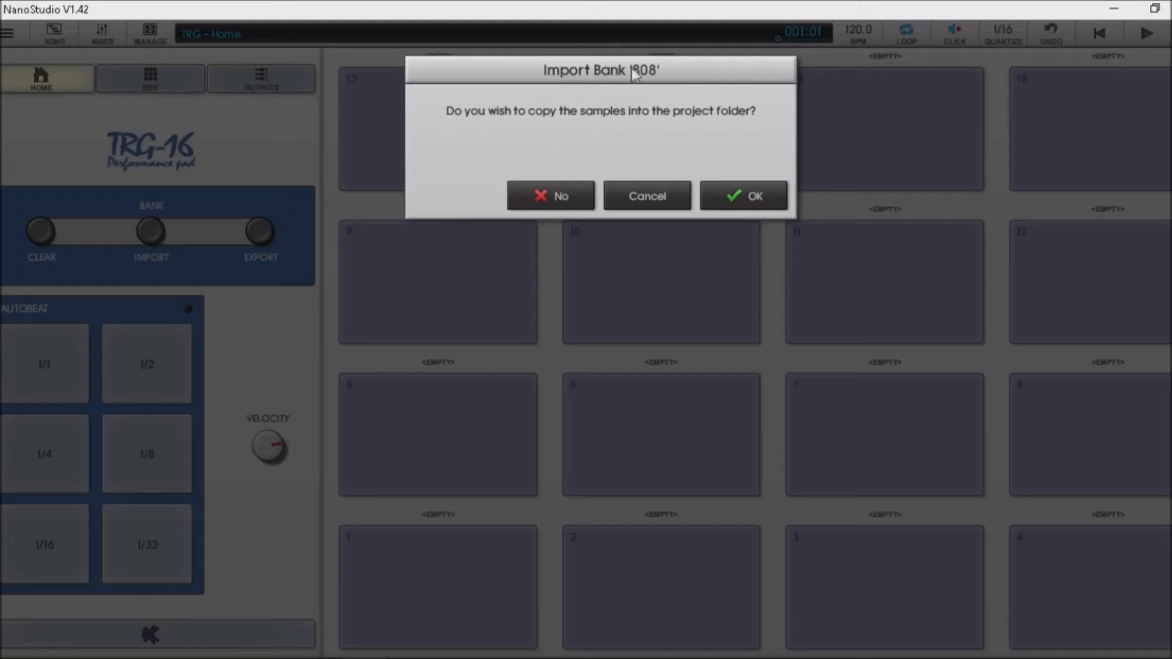
pyautogui.click(560, 194)
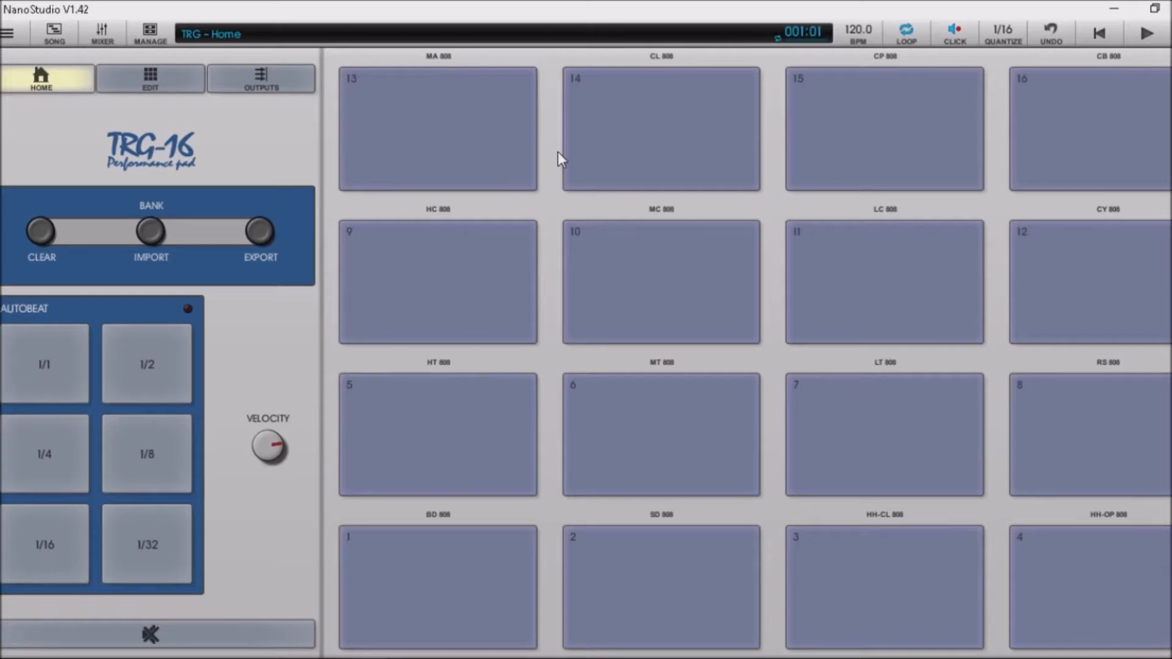
# Audition the 808 kick, snare and hi-hat pads.
pyautogui.press('z')
pyautogui.press('c')
pyautogui.press('c')
pyautogui.press('x')
pyautogui.press('c')
pyautogui.press('z')
pyautogui.press('c')
# Change the project tempo from 120 to exactly 135.0 BPM.
pyautogui.click(858, 34)
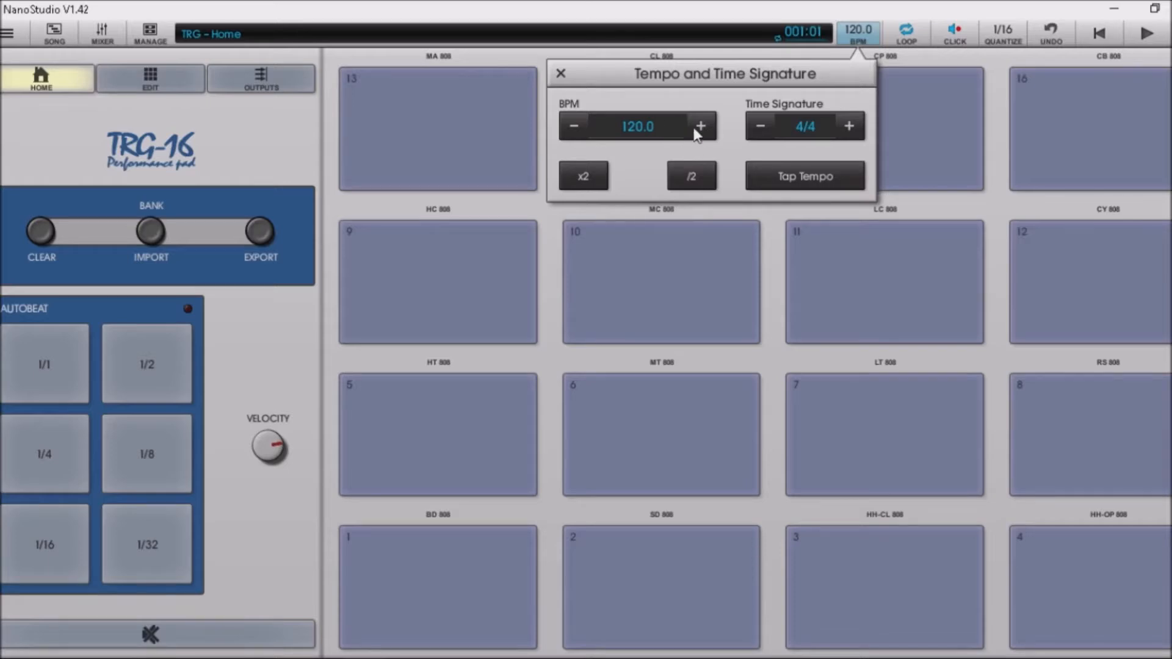
pyautogui.moveTo(697, 133); pyautogui.dragTo(703, 124)
pyautogui.click(572, 128)
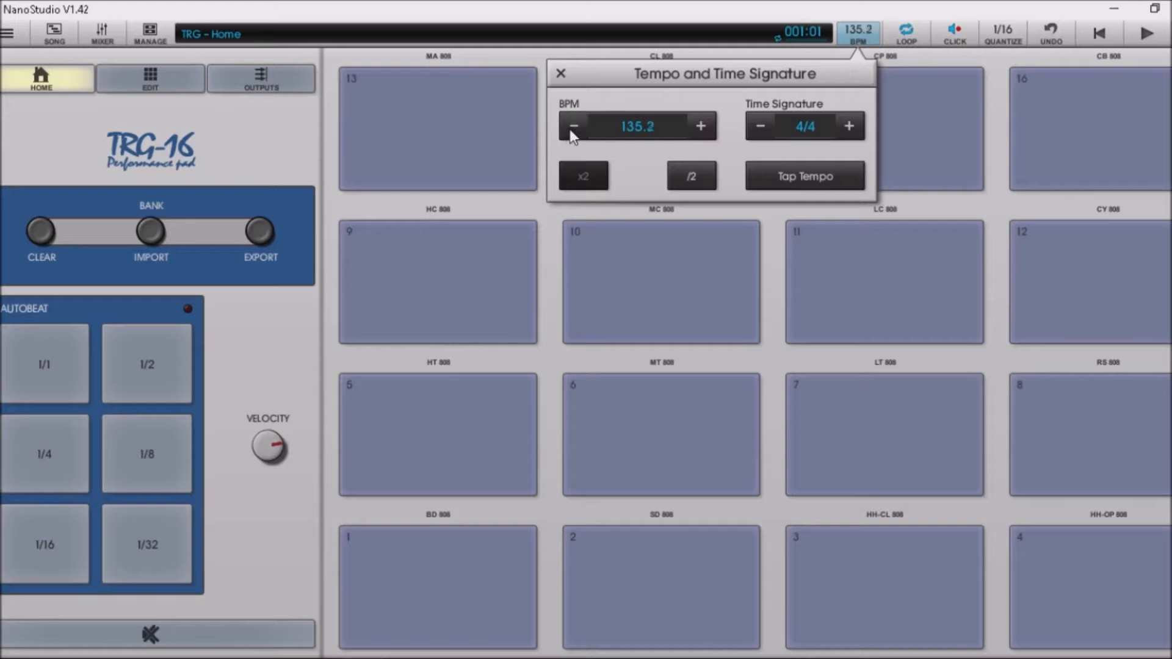
pyautogui.moveTo(570, 129); pyautogui.dragTo(571, 130)
pyautogui.click(691, 132)
pyautogui.click(690, 128)
pyautogui.click(692, 129)
pyautogui.click(562, 73)
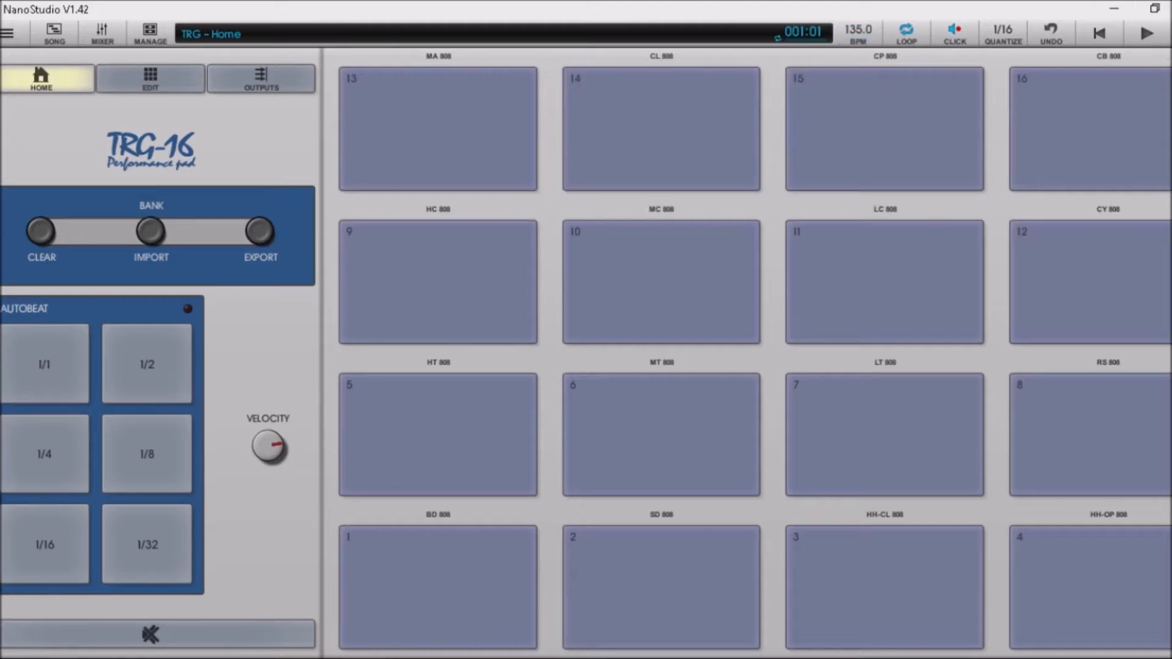
# Start and cancel the recording count-in twice without recording anything.
pyautogui.click(1170, 33)
pyautogui.click(1109, 38)
pyautogui.click(1170, 33)
pyautogui.click(1102, 39)
# Record an alternating BD 808 kick and SD 808 snare pattern.
pyautogui.press('r')
pyautogui.press('z')
pyautogui.press('x')
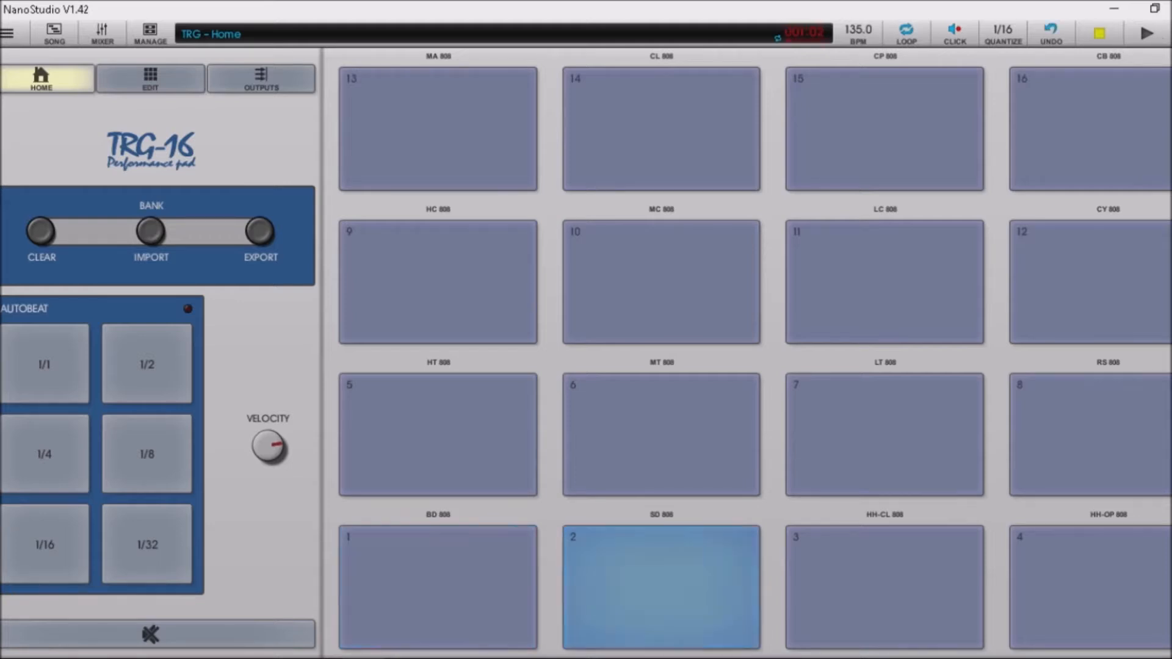
pyautogui.press('z')
pyautogui.press('z')
pyautogui.press('x')
pyautogui.press('z')
pyautogui.press('x')
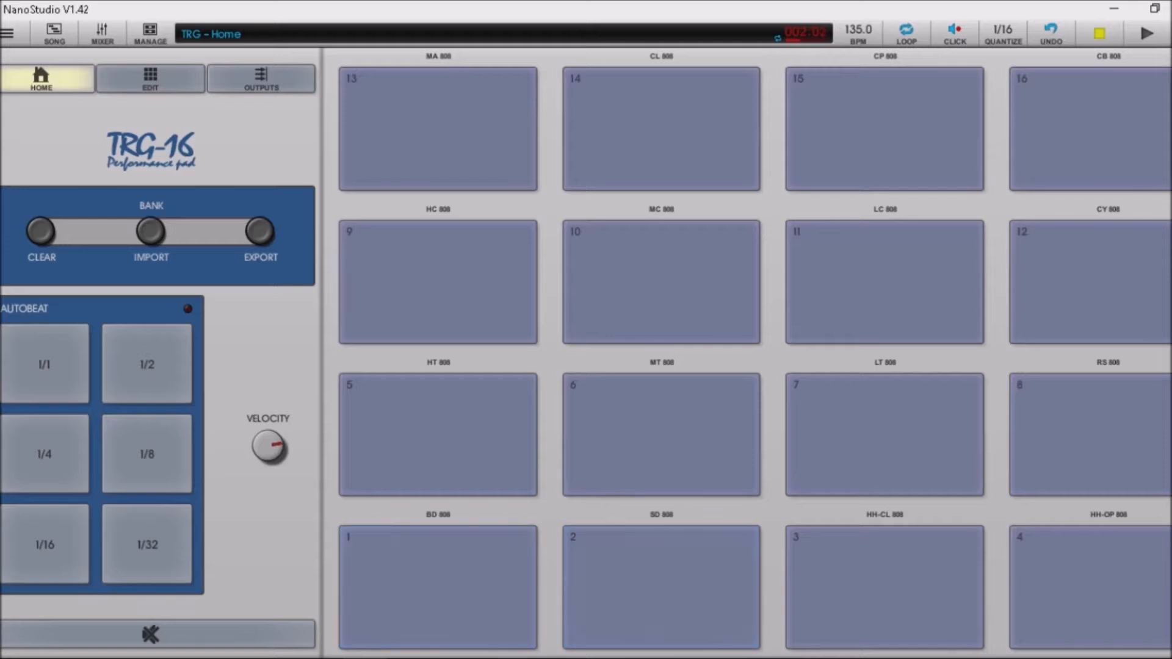
pyautogui.press('z')
pyautogui.press('x')
pyautogui.press('z')
pyautogui.press('x')
pyautogui.press('z')
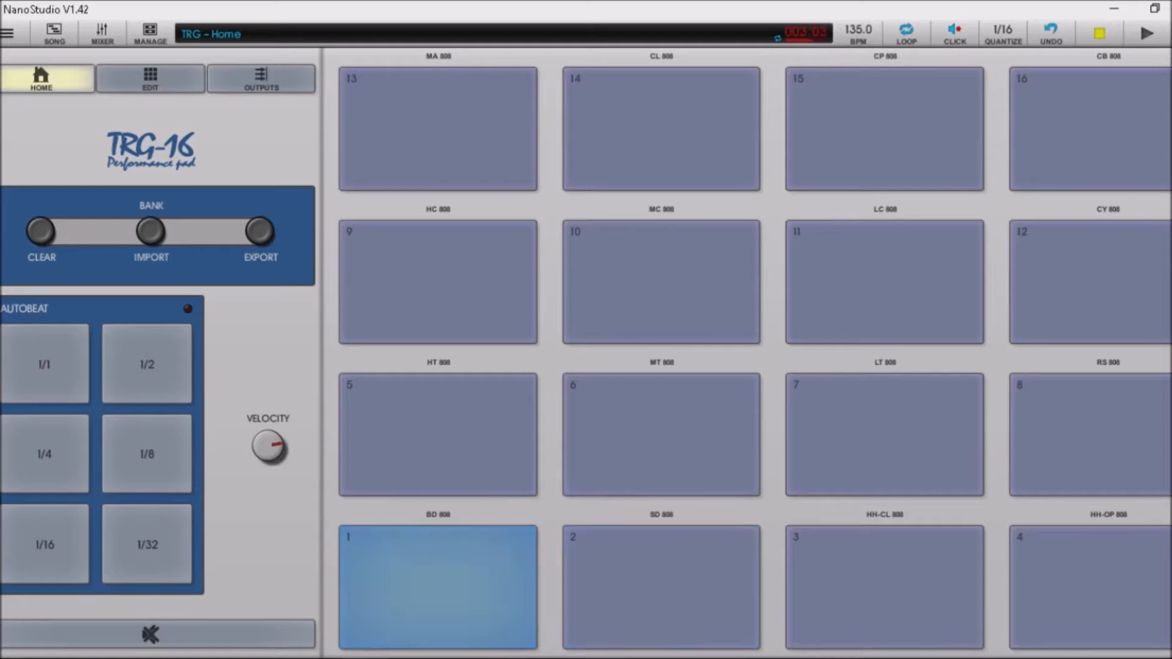
pyautogui.press('x')
pyautogui.press('z')
pyautogui.press('x')
pyautogui.press('z')
pyautogui.press('x')
# Overdub steady HH-CL 808 closed hi-hats, then stop recording and keep the loop playing.
pyautogui.press('c')
pyautogui.press('c')
pyautogui.press('c')
pyautogui.press('c')
pyautogui.press('c')
pyautogui.press('c')
pyautogui.press('c')
pyautogui.press('c')
pyautogui.press('c')
pyautogui.press('c')
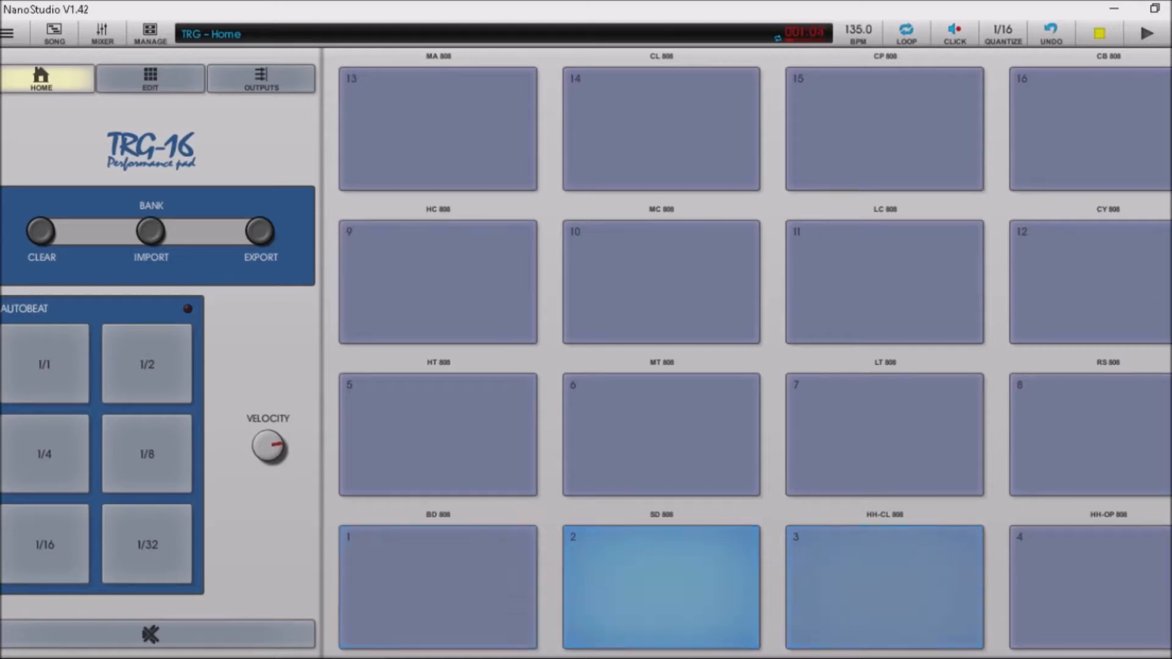
pyautogui.press('c')
pyautogui.press('c')
pyautogui.press('c')
pyautogui.press('c')
pyautogui.press('c')
pyautogui.press('c')
pyautogui.press('c')
pyautogui.press('c')
pyautogui.press('c')
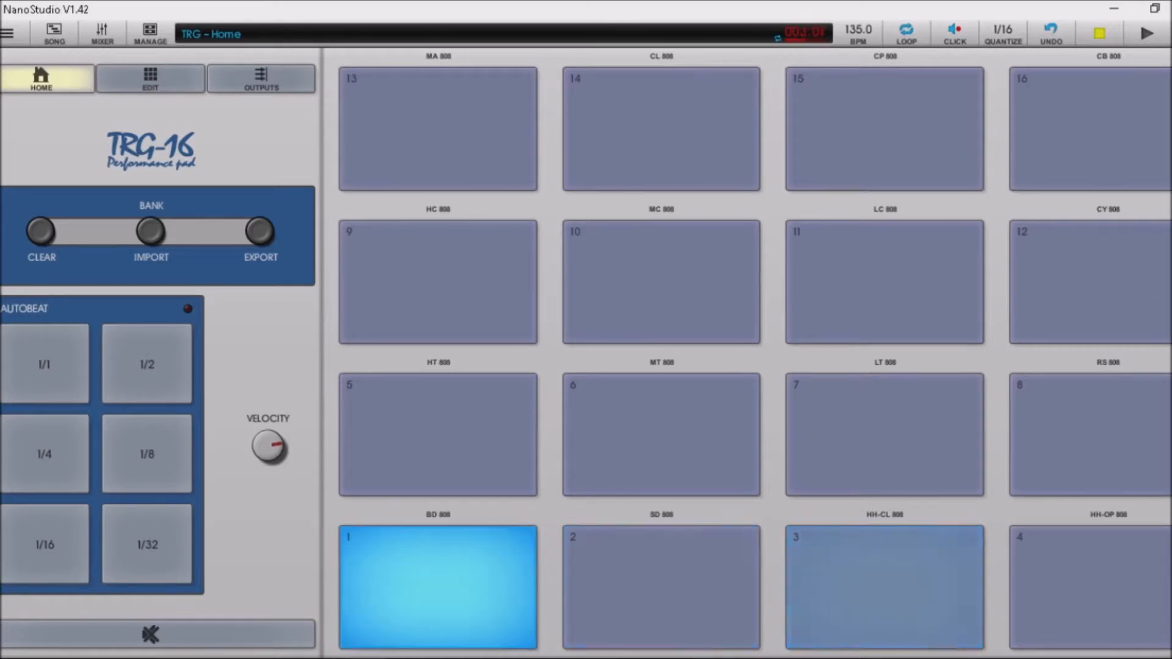
pyautogui.press('c')
pyautogui.press('c')
pyautogui.press('c')
pyautogui.press('c')
pyautogui.press('c')
pyautogui.press('c')
pyautogui.press('c')
pyautogui.press('c')
pyautogui.press('c')
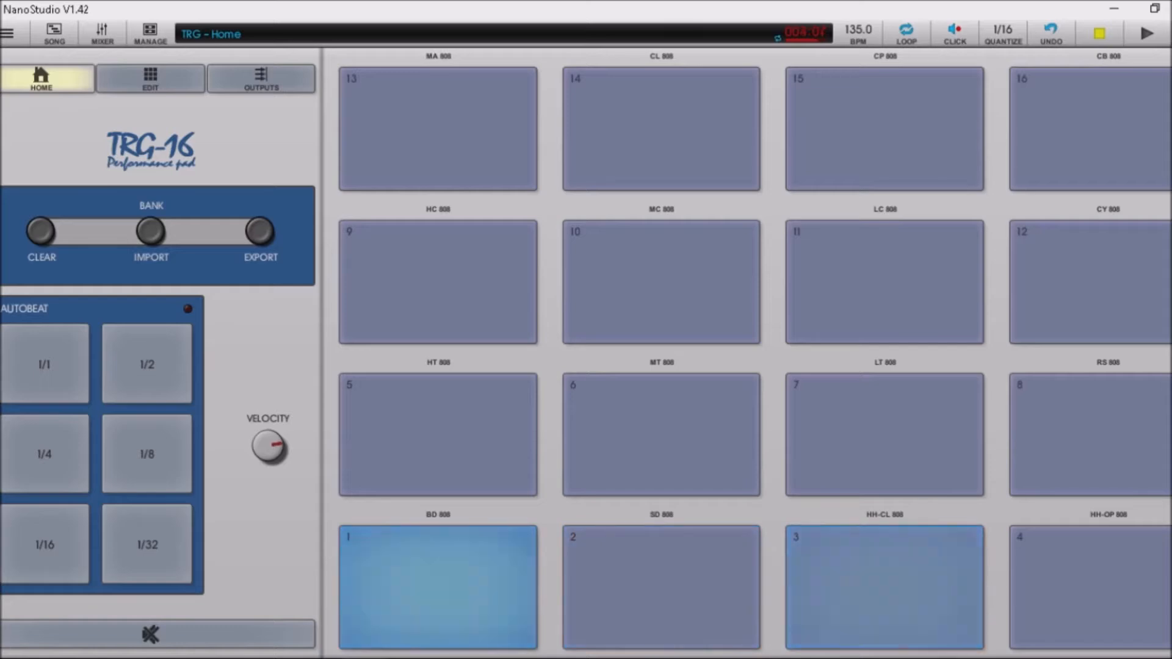
pyautogui.press('c')
pyautogui.press('c')
pyautogui.press('c')
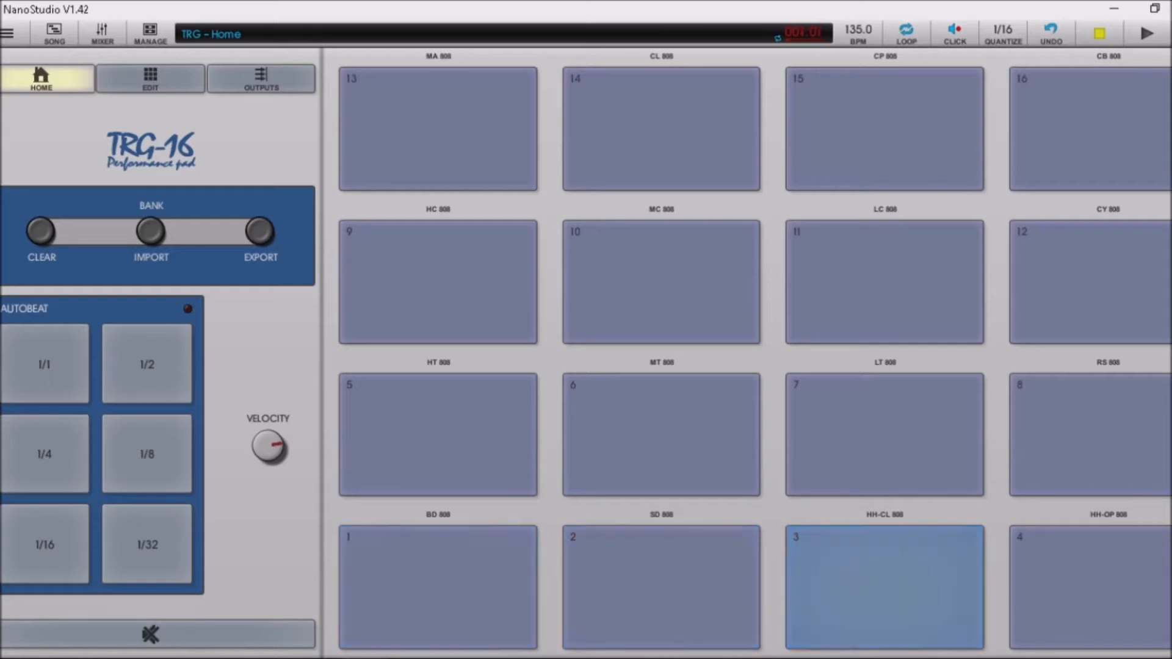
pyautogui.click(1145, 41)
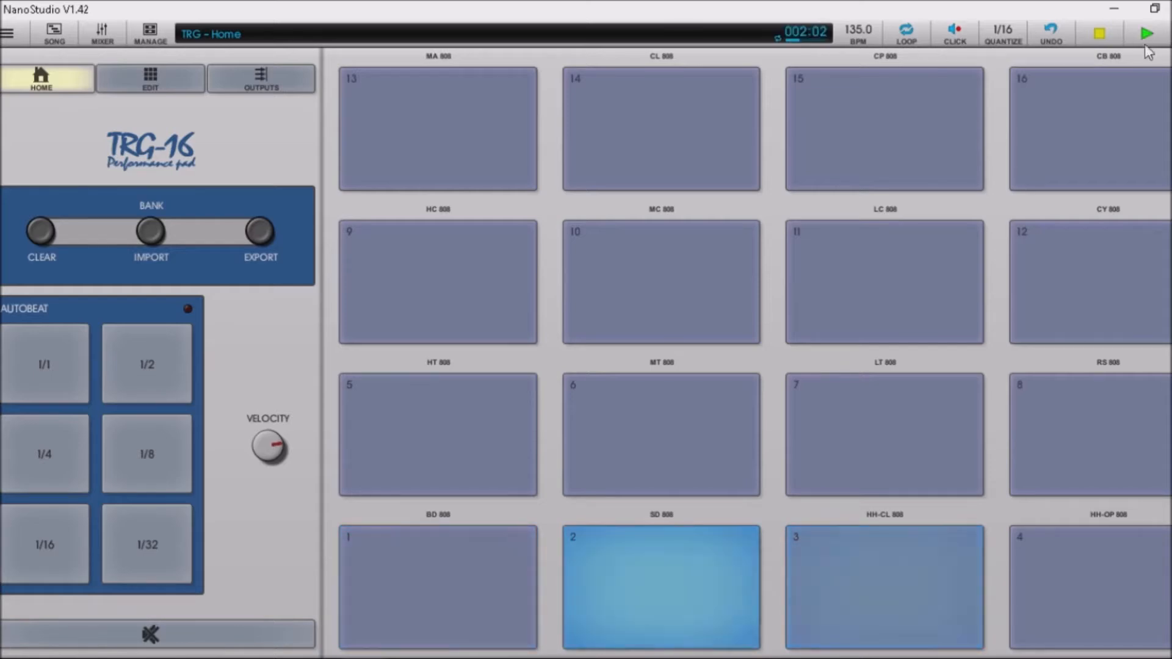
# Open the recorded four-bar drum part's notes from the song arrangement.
pyautogui.click(69, 41)
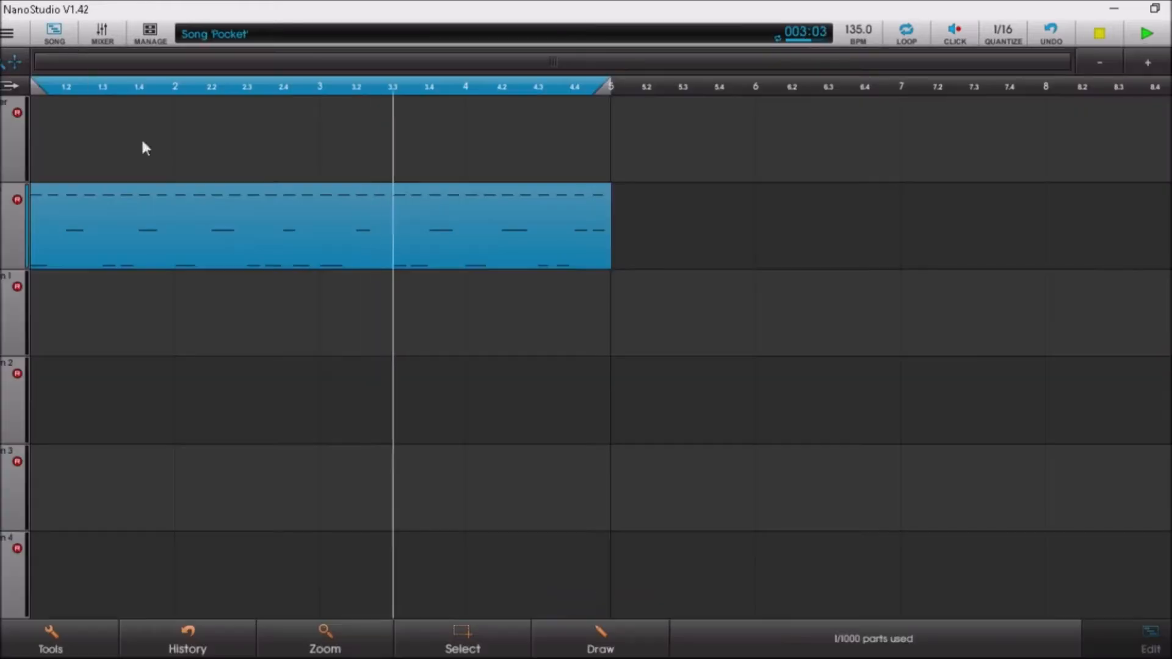
pyautogui.click(217, 217)
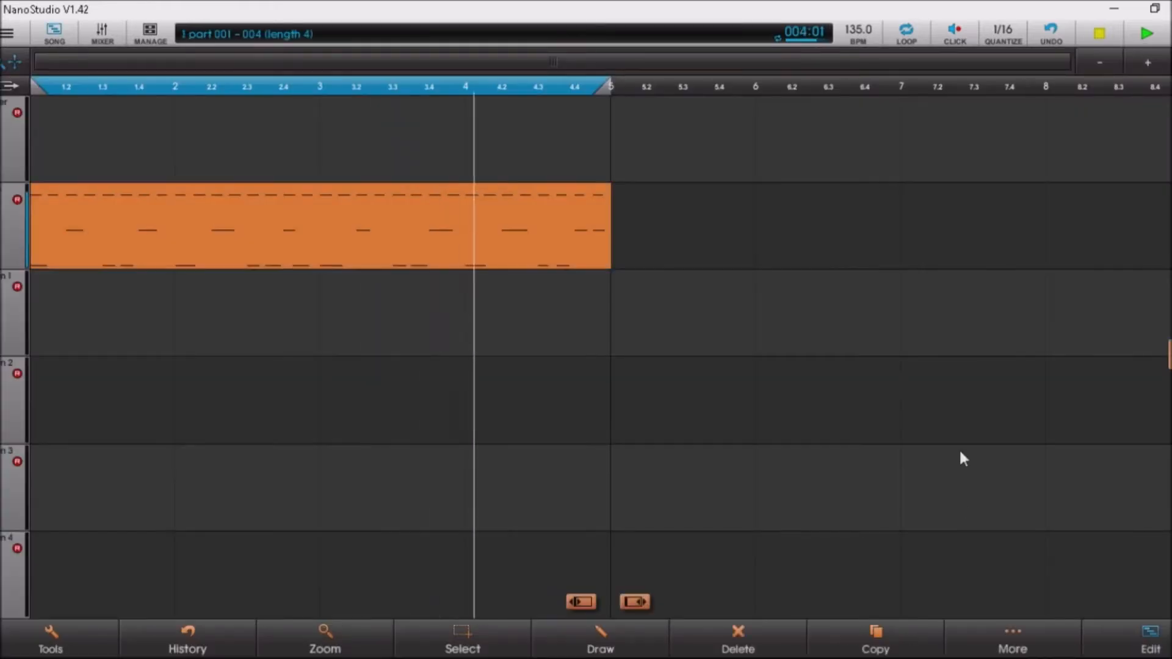
pyautogui.click(1150, 641)
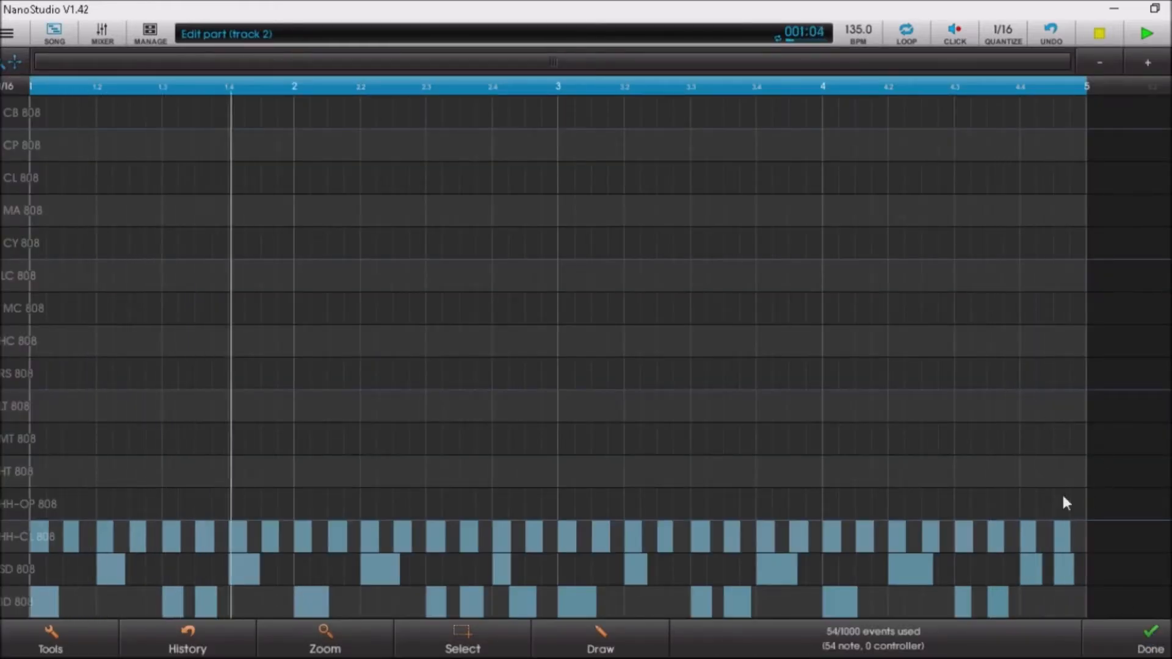
# Stop playback, rewind to the start, and return to the song arrangement.
pyautogui.click(1101, 34)
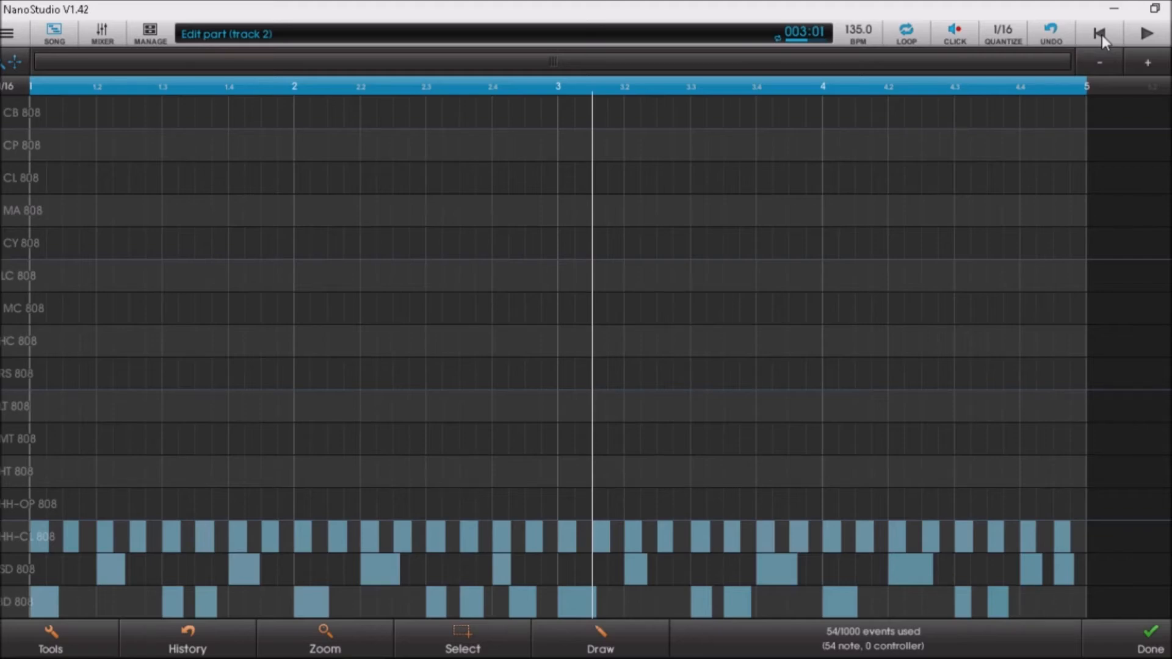
pyautogui.click(1101, 35)
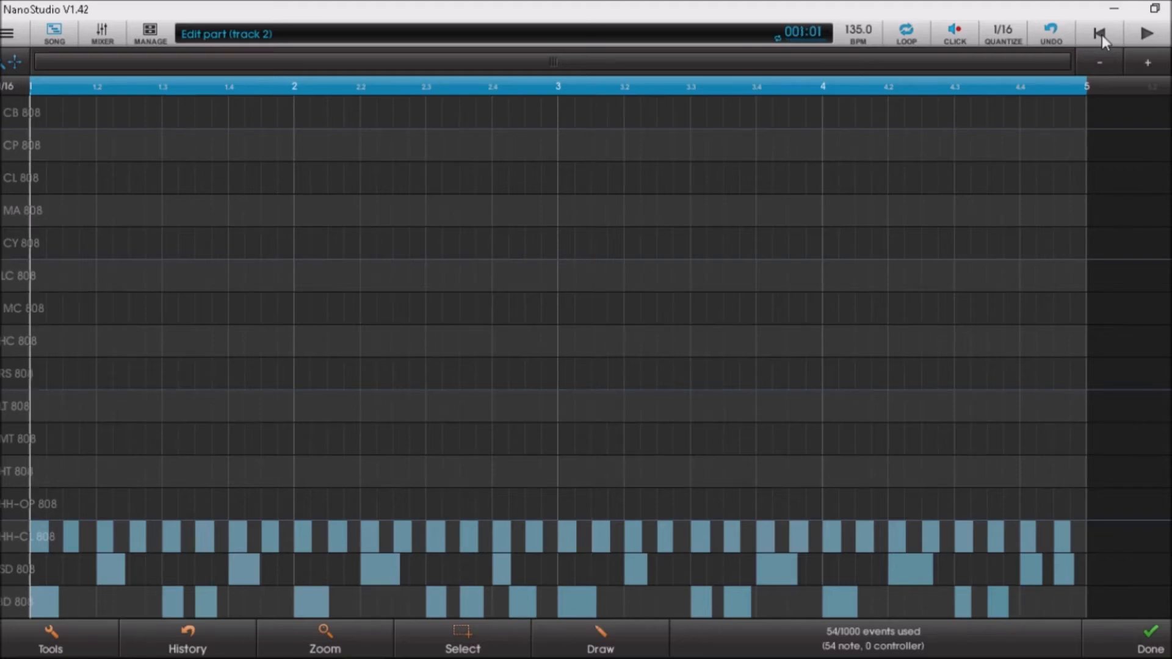
pyautogui.click(7, 34)
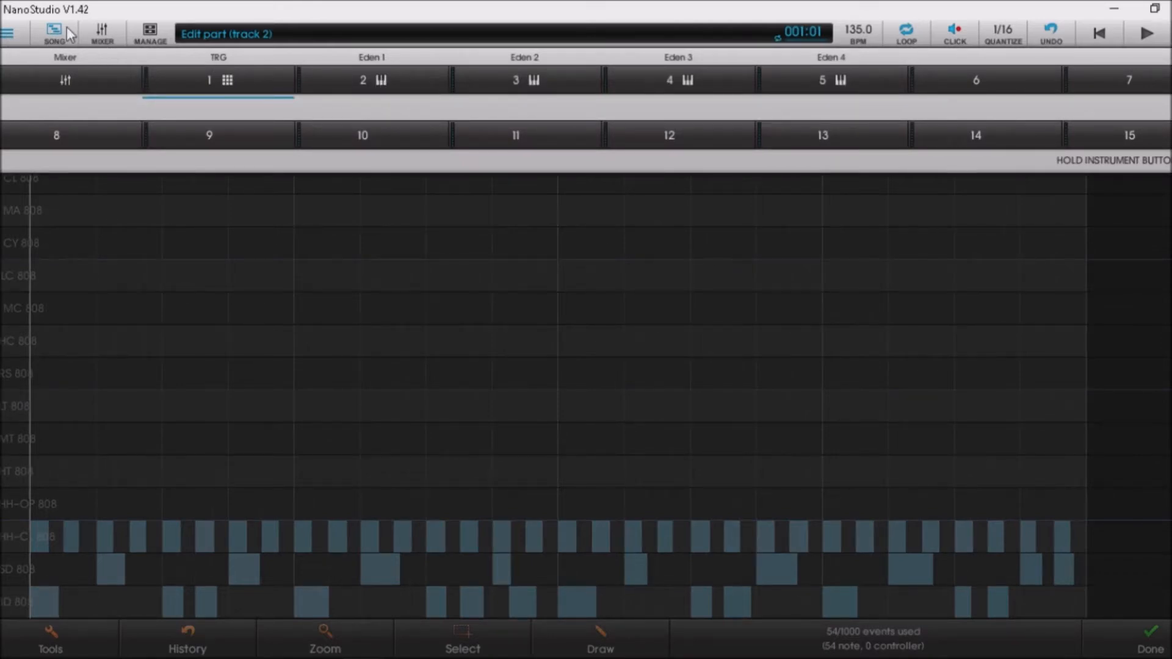
pyautogui.click(7, 34)
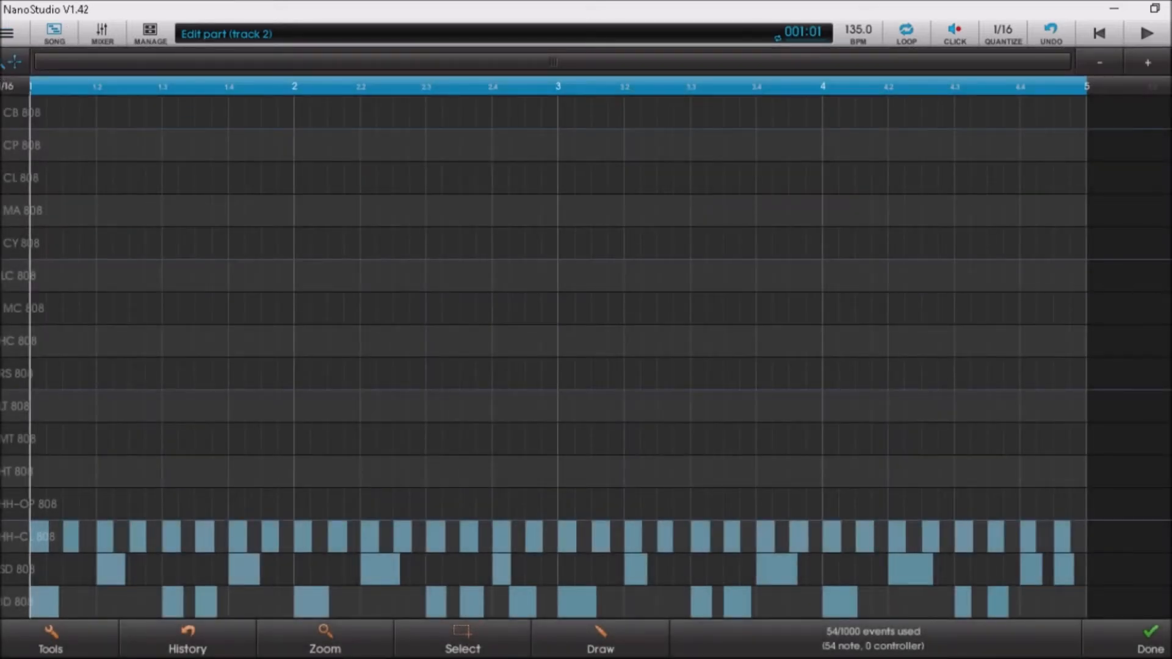
pyautogui.click(1126, 632)
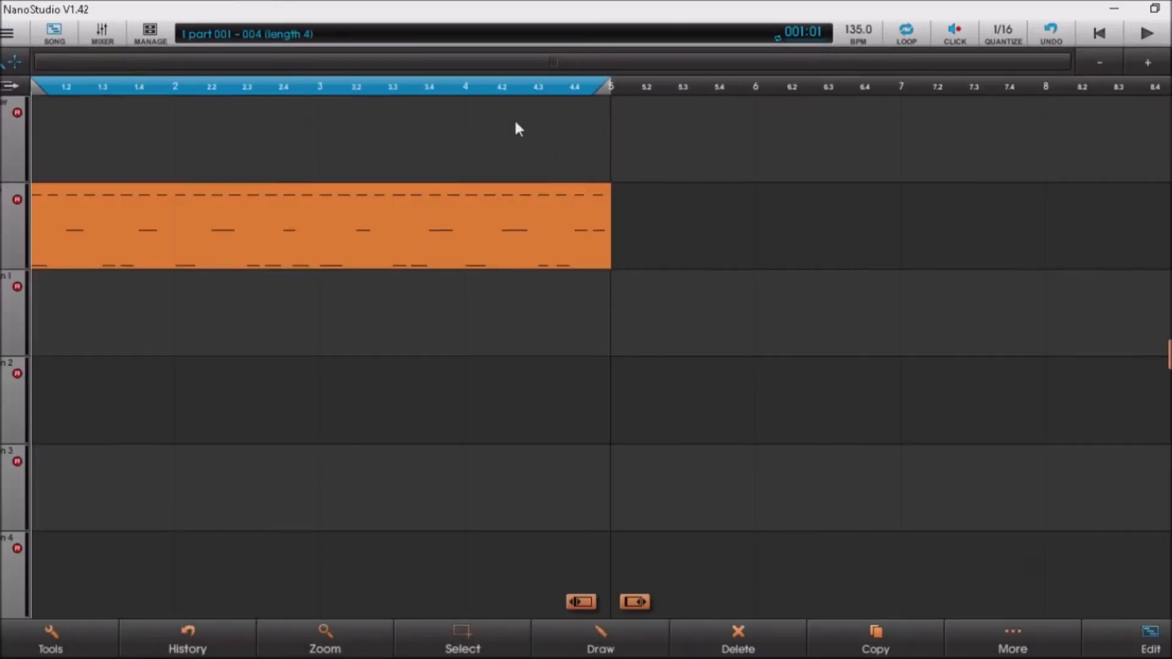
# Deselect the drum part, keep the loop at four bars, and zoom out to sixteen bars.
pyautogui.click(600, 130)
pyautogui.moveTo(605, 86)
pyautogui.mouseDown()
pyautogui.moveTo(631, 97)
pyautogui.moveTo(797, 77)
pyautogui.moveTo(632, 92)
pyautogui.moveTo(577, 112)
pyautogui.moveTo(926, 91)
pyautogui.moveTo(586, 90)
pyautogui.mouseUp()
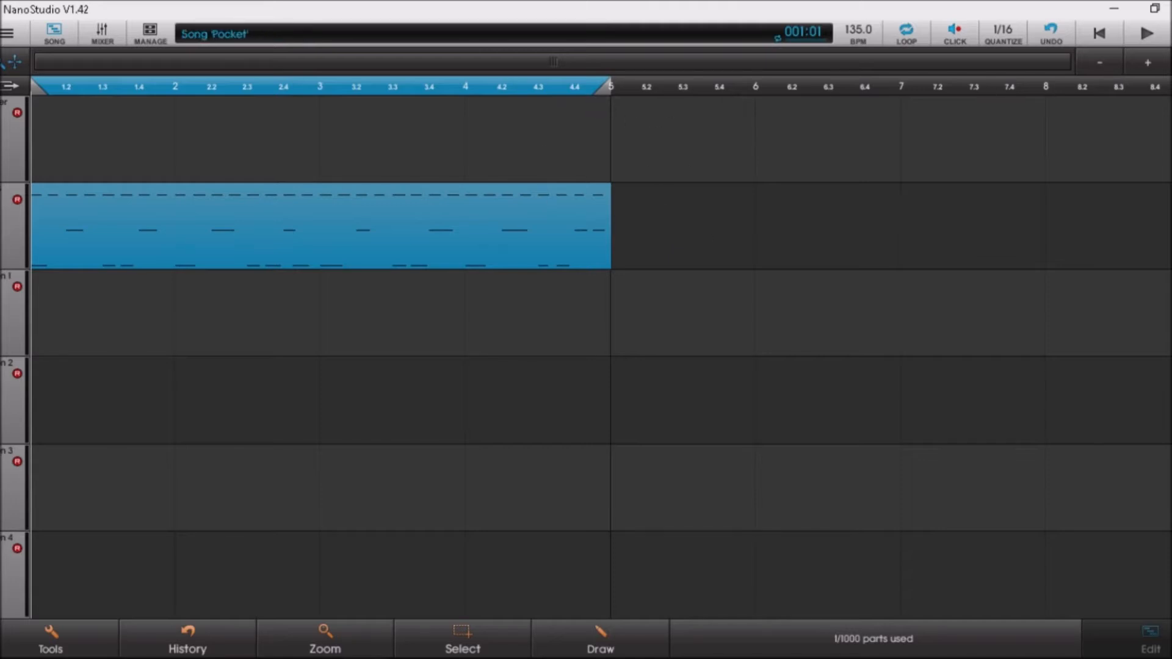
pyautogui.click(1100, 60)
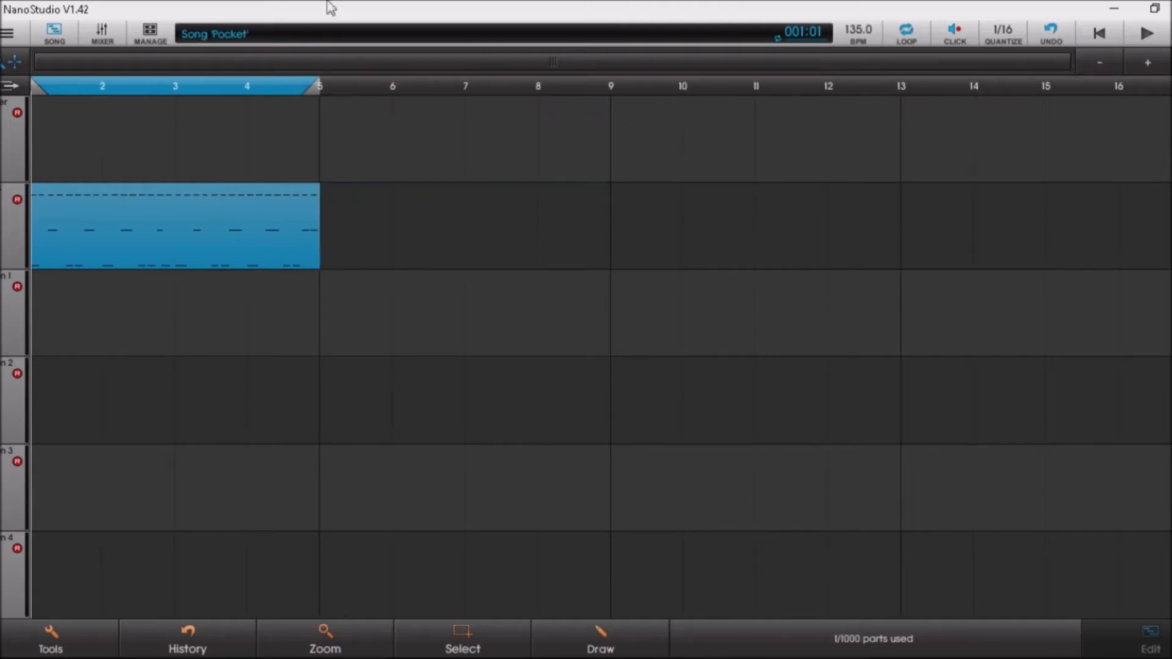
# Shrink the loop to one bar, restore it to four bars, then show the instrument list.
pyautogui.click(7, 32)
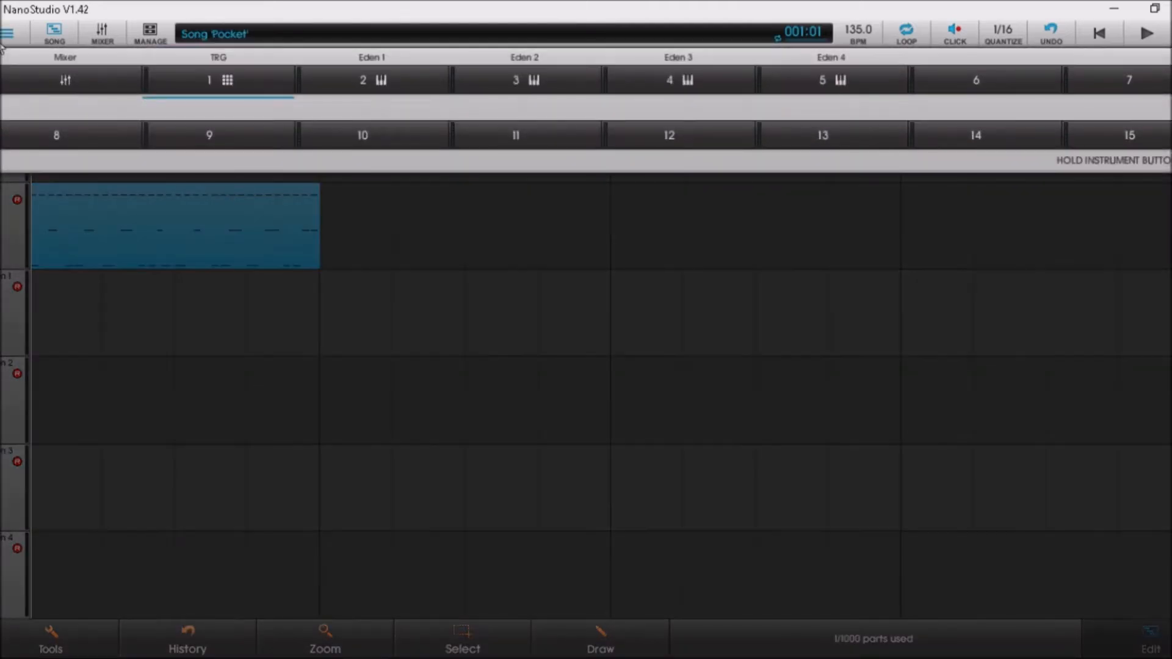
pyautogui.click(7, 33)
pyautogui.moveTo(319, 85); pyautogui.dragTo(102, 87)
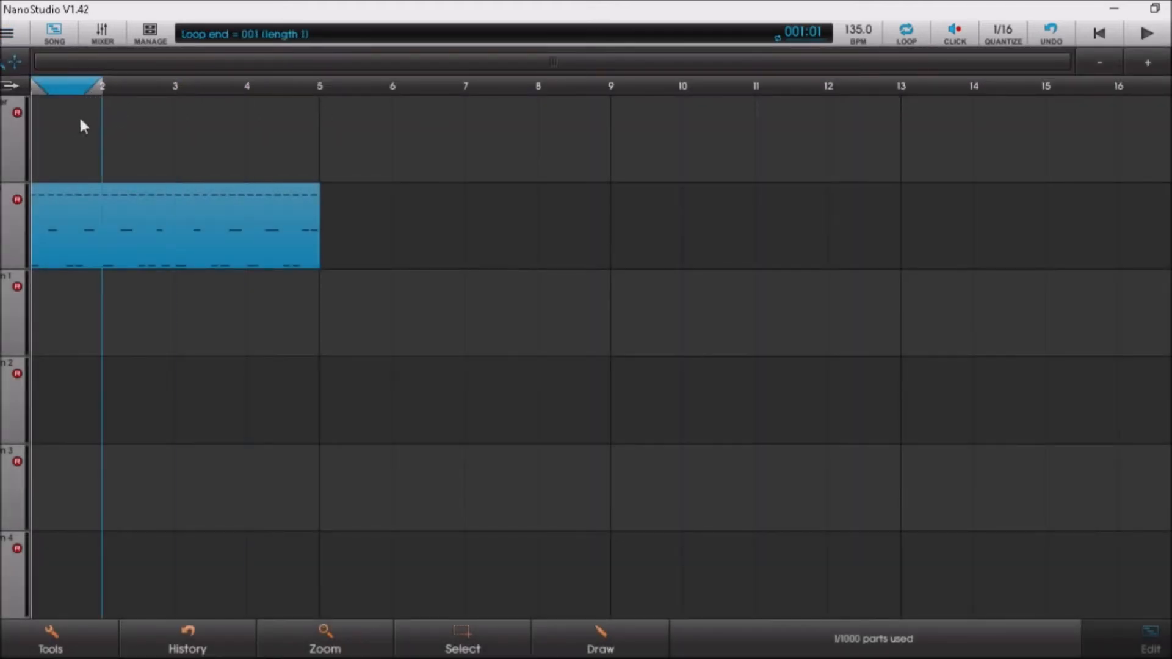
pyautogui.moveTo(83, 125); pyautogui.dragTo(299, 130)
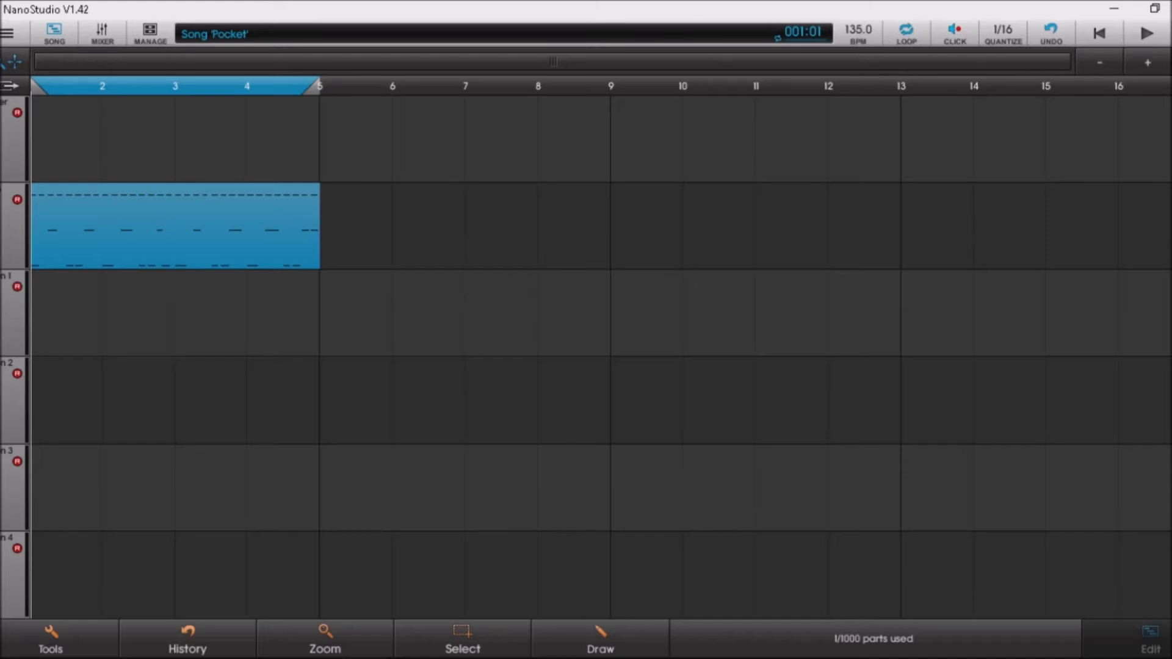
pyautogui.click(7, 33)
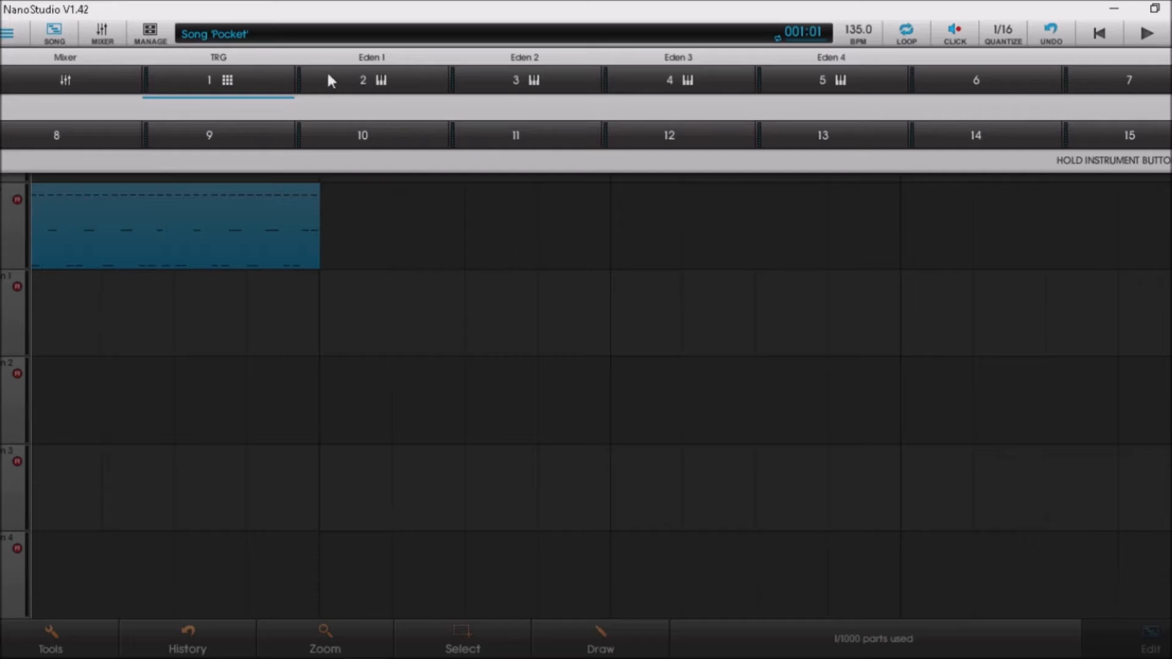
pyautogui.click(387, 88)
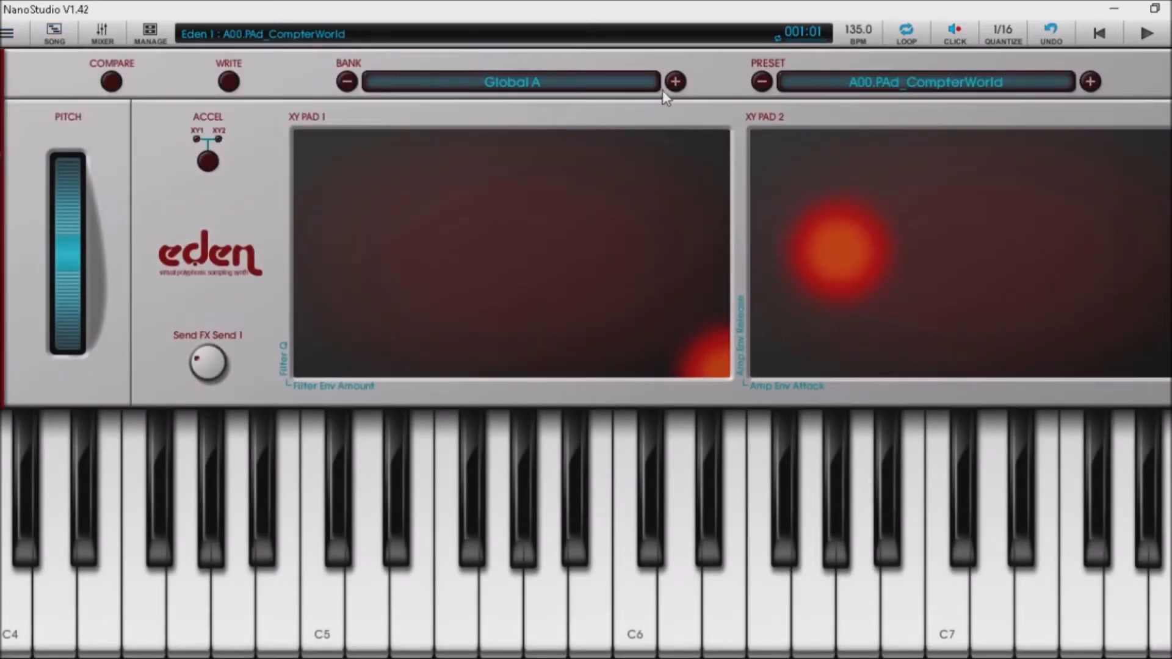
pyautogui.click(675, 82)
pyautogui.click(675, 82)
pyautogui.click(675, 81)
pyautogui.click(675, 81)
pyautogui.click(675, 81)
pyautogui.click(675, 82)
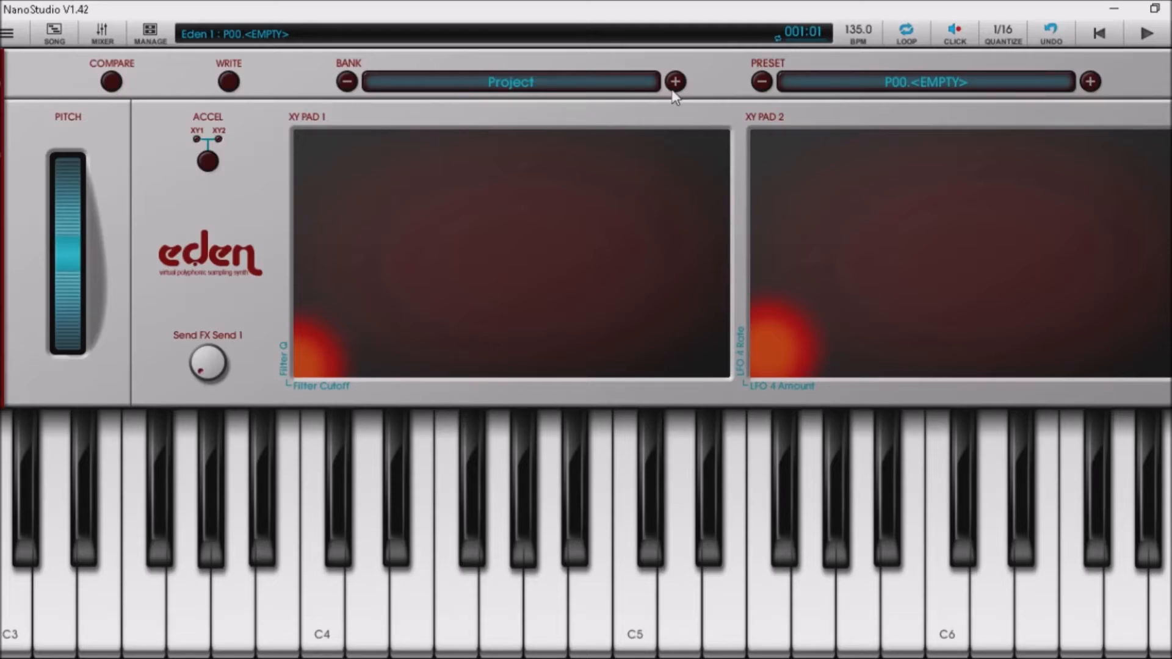
pyautogui.scroll(-10, 672, 90)
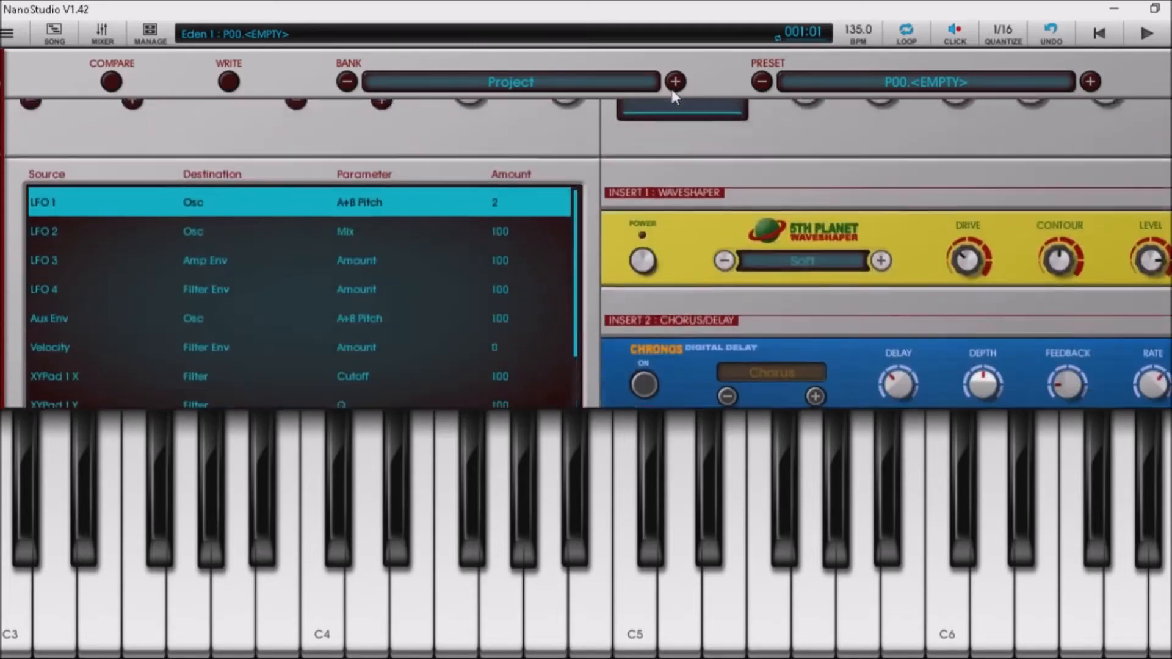
pyautogui.scroll(-2, 673, 92)
pyautogui.scroll(12, 673, 93)
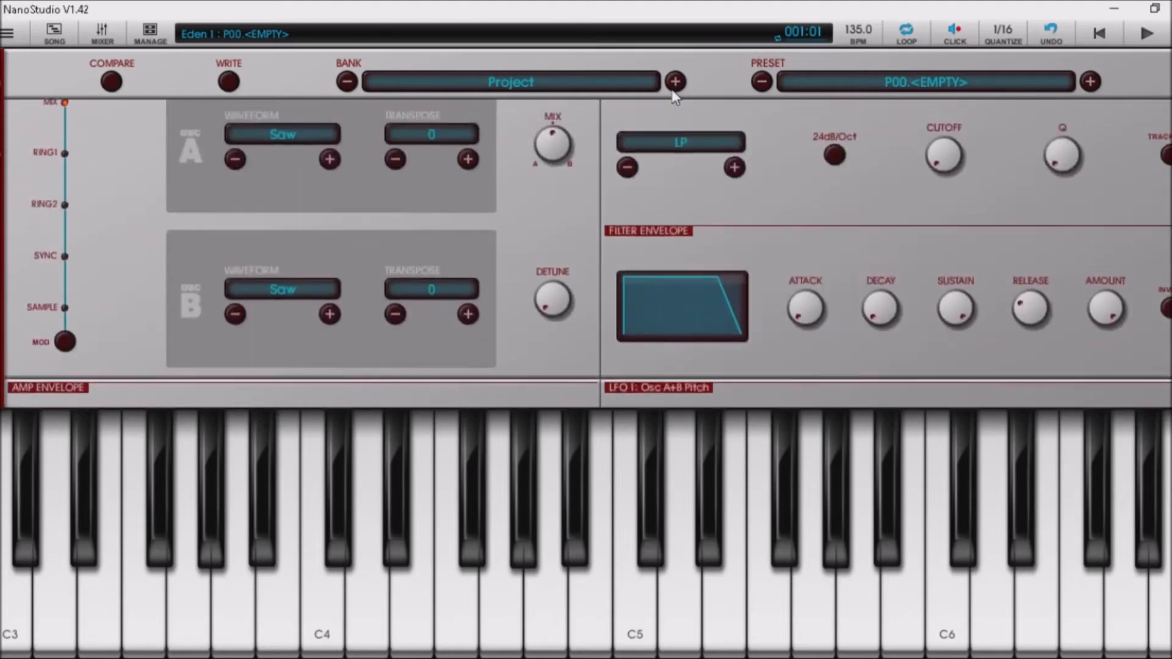
pyautogui.scroll(2, 673, 95)
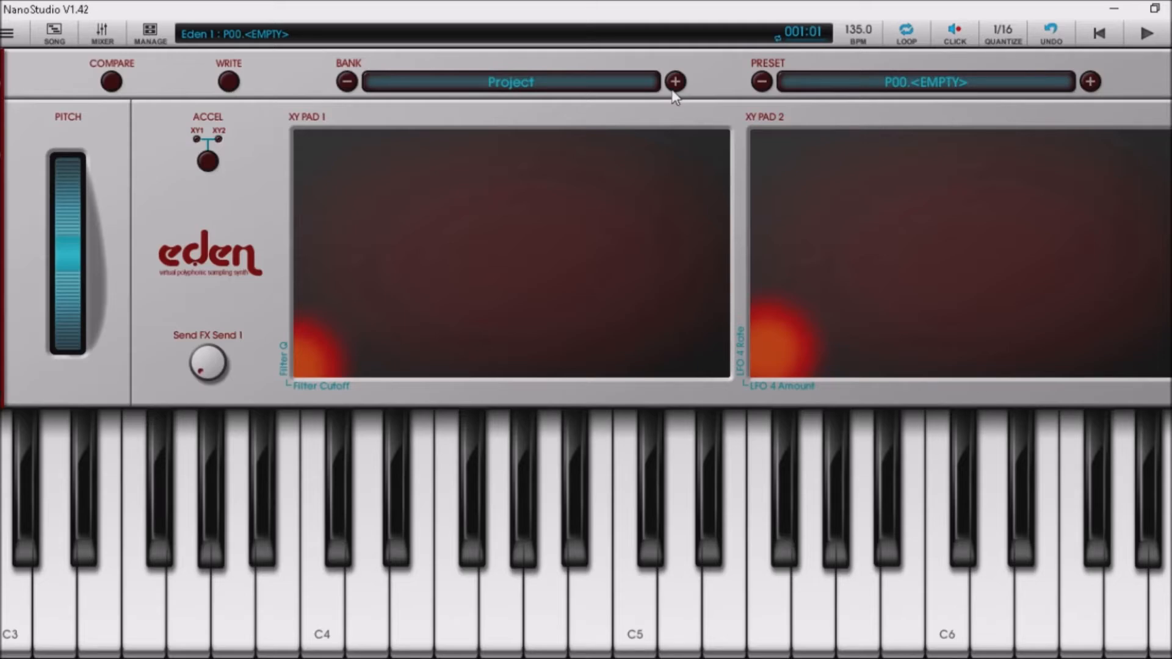
pyautogui.press('Down')
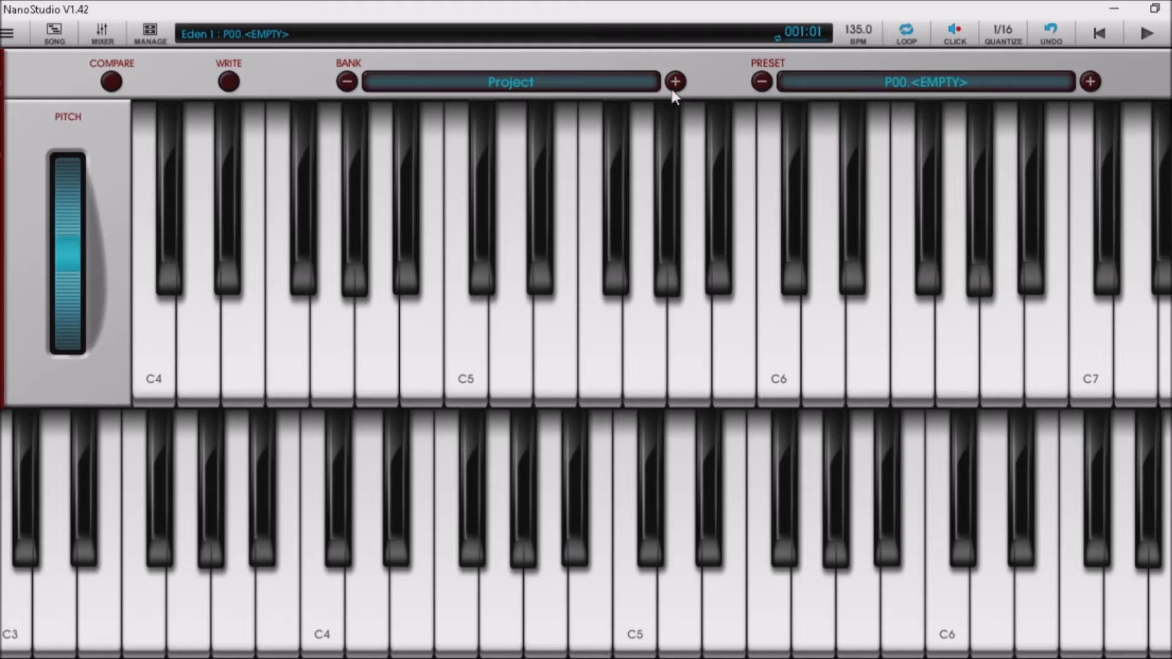
pyautogui.press('Down')
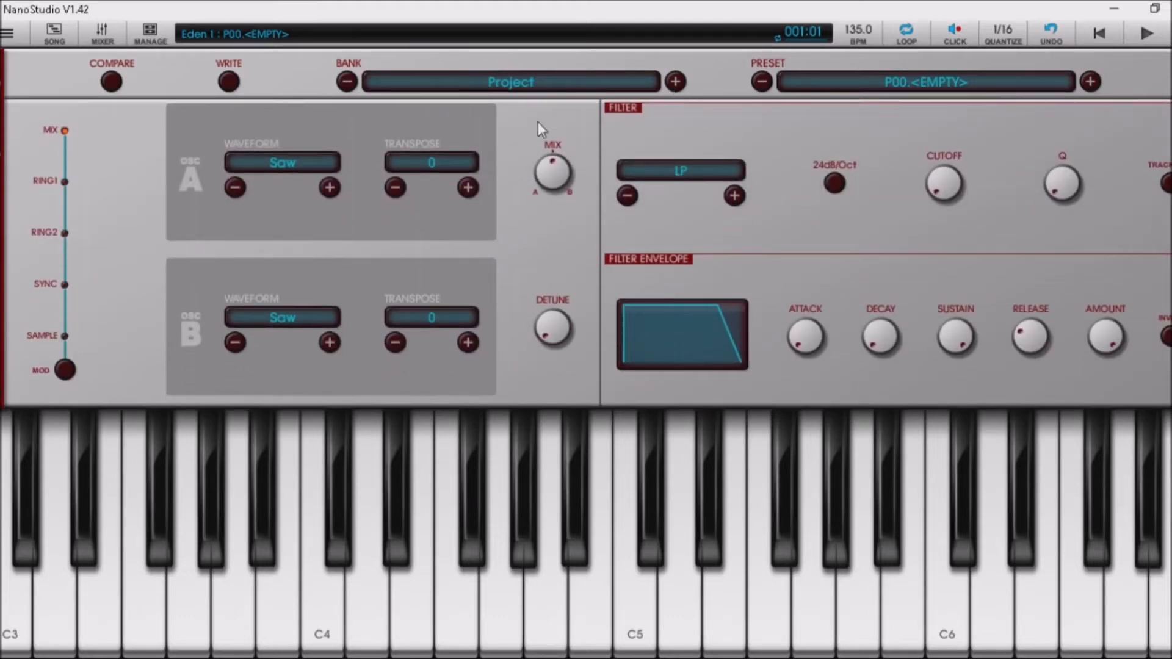
# Set both oscillator A and oscillator B waveforms to Pulse.
pyautogui.click(330, 187)
pyautogui.click(330, 187)
pyautogui.click(329, 343)
pyautogui.click(329, 343)
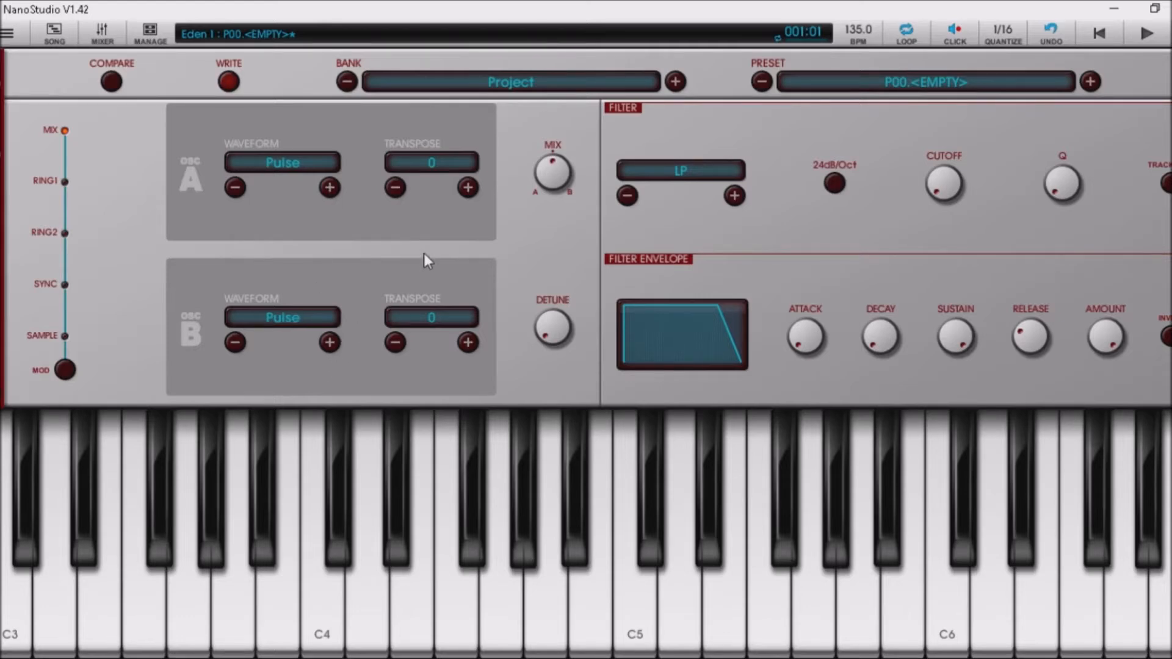
# Set the amp envelope sustain to 0 and decay to 0.35.
pyautogui.scroll(-2, 423, 253)
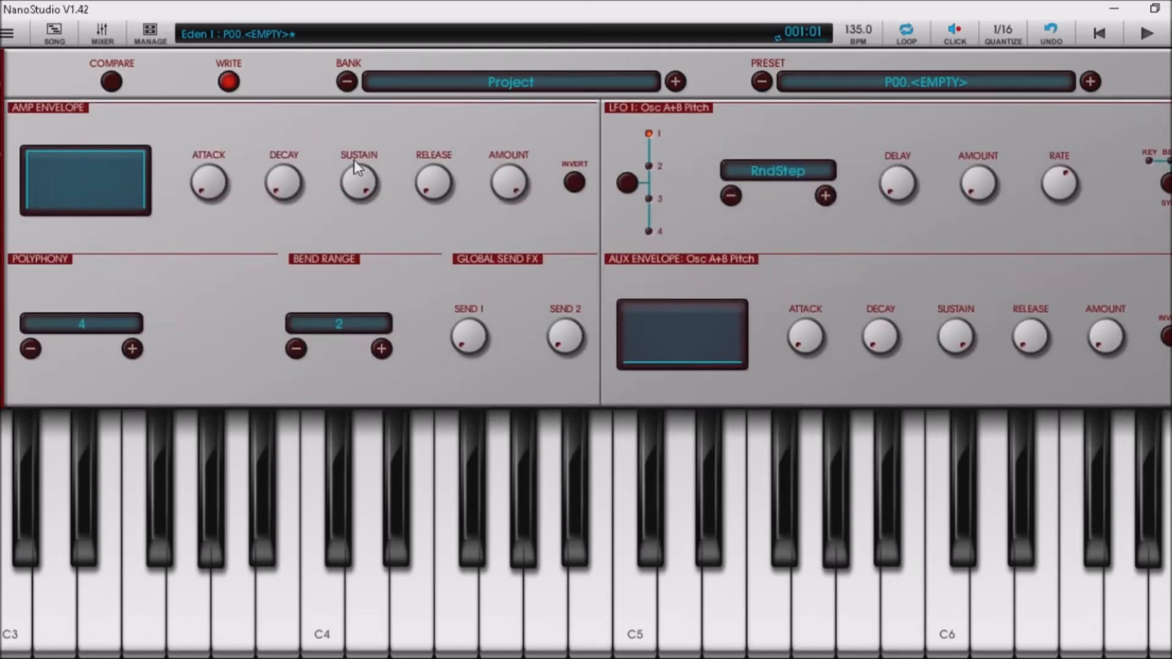
pyautogui.moveTo(354, 169); pyautogui.dragTo(308, 327)
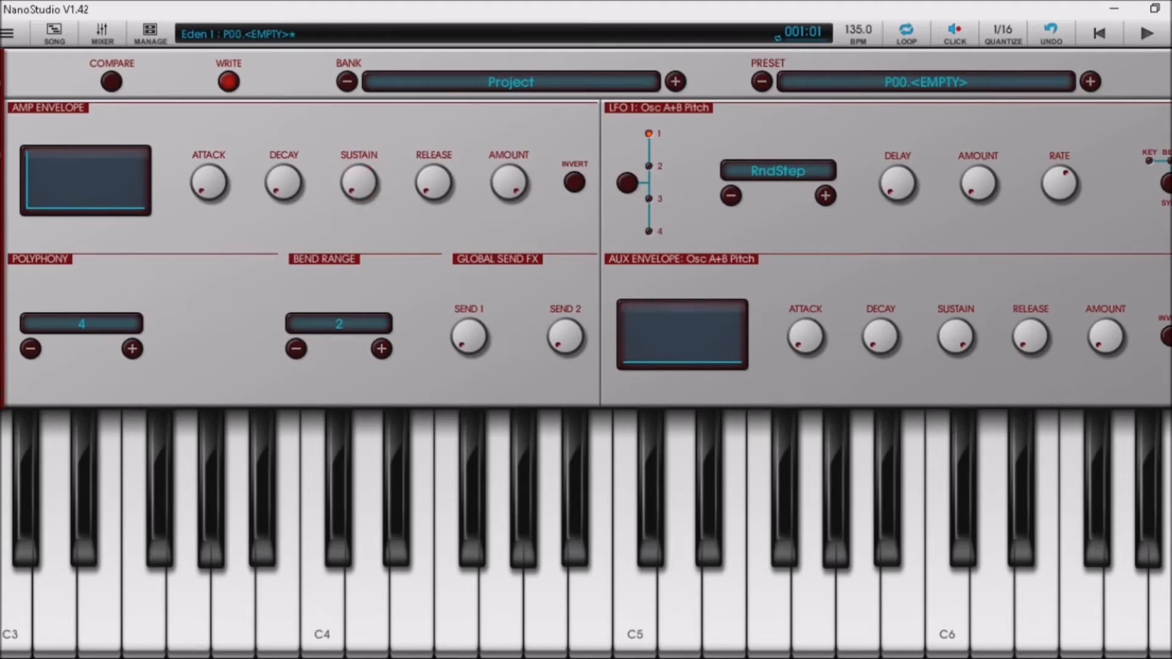
pyautogui.moveTo(282, 183); pyautogui.dragTo(278, 128)
# Transpose oscillator A down to -12.
pyautogui.scroll(5, 278, 129)
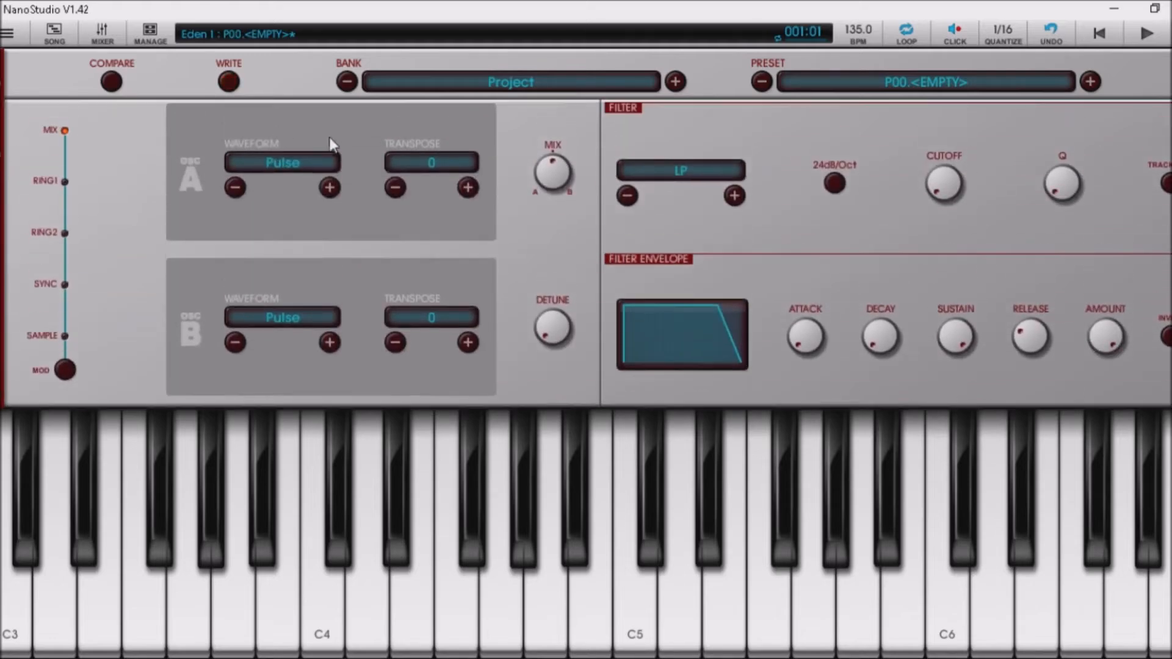
pyautogui.click(411, 196)
pyautogui.click(411, 196)
pyautogui.click(411, 196)
pyautogui.click(411, 195)
pyautogui.click(411, 196)
pyautogui.click(411, 196)
pyautogui.click(411, 196)
pyautogui.click(411, 196)
pyautogui.click(411, 196)
pyautogui.click(411, 196)
pyautogui.click(412, 196)
# Audition the patch on the A#3 note.
pyautogui.scroll(-5, 391, 183)
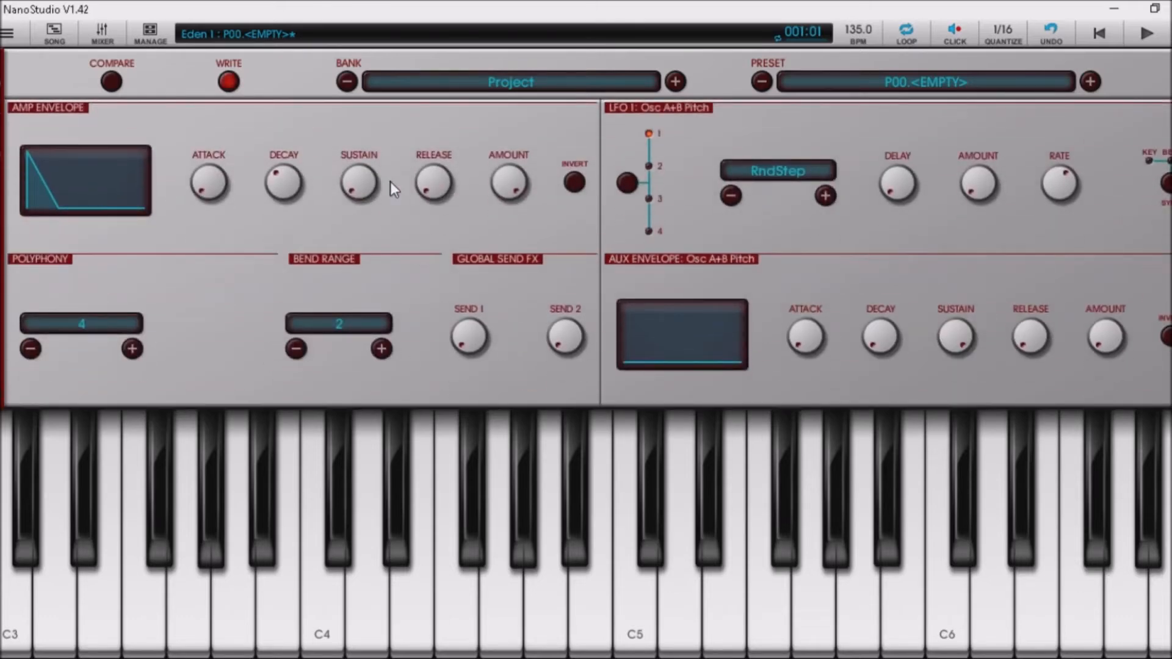
pyautogui.press('j')
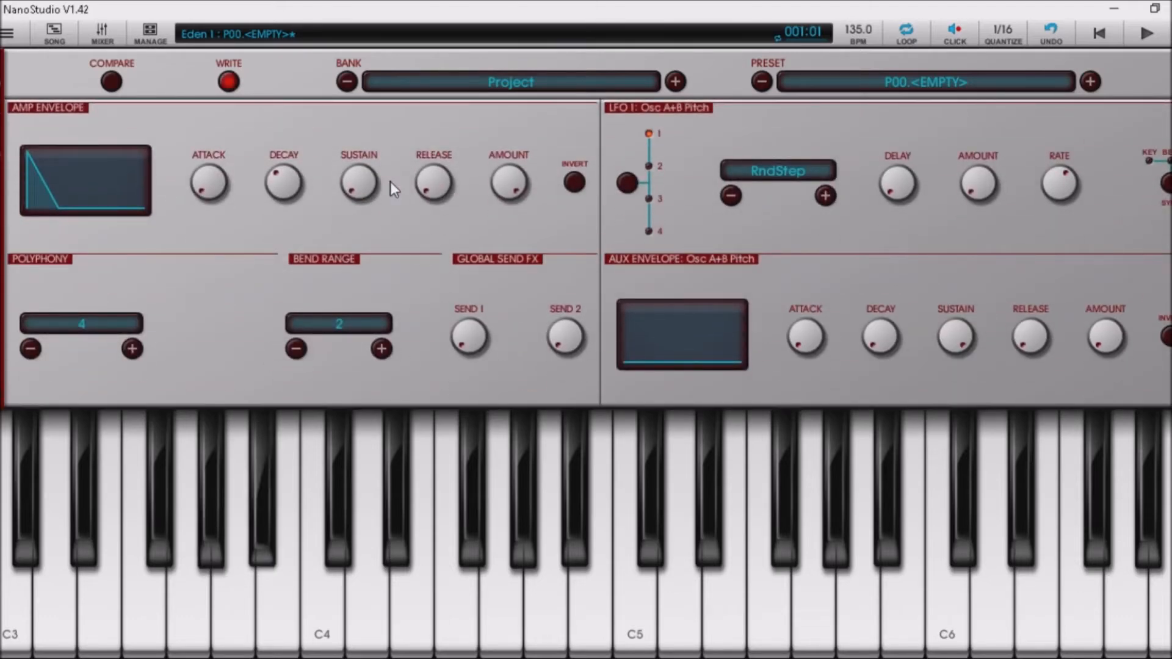
pyautogui.press('j')
pyautogui.press('j')
pyautogui.press('j')
pyautogui.scroll(5, 390, 182)
pyautogui.press('j')
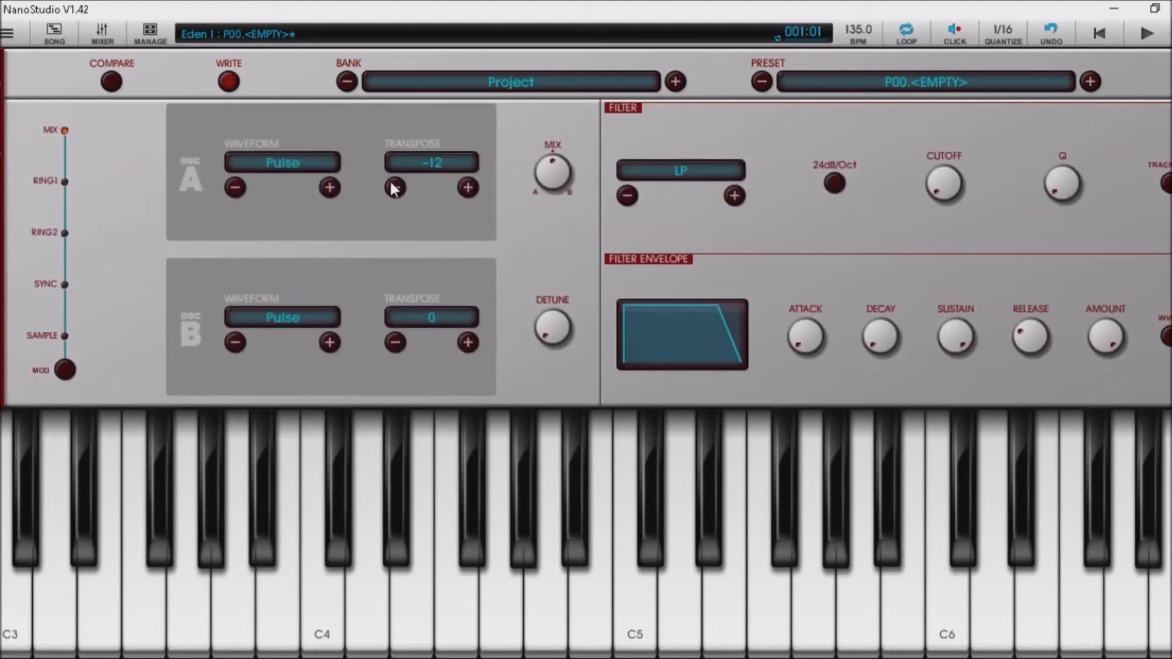
# Shape the filter envelope to amount about 0.73, decay 0.26, sustain 0.19 while auditioning A#3.
pyautogui.press('j')
pyautogui.moveTo(1119, 347)
pyautogui.mouseDown()
pyautogui.moveTo(1114, 364)
pyautogui.moveTo(1117, 353)
pyautogui.mouseUp()
pyautogui.press('j')
pyautogui.moveTo(955, 337); pyautogui.dragTo(948, 488)
pyautogui.press('j')
pyautogui.moveTo(888, 350)
pyautogui.mouseDown()
pyautogui.moveTo(888, 310)
pyautogui.moveTo(890, 340)
pyautogui.mouseUp()
pyautogui.press('j')
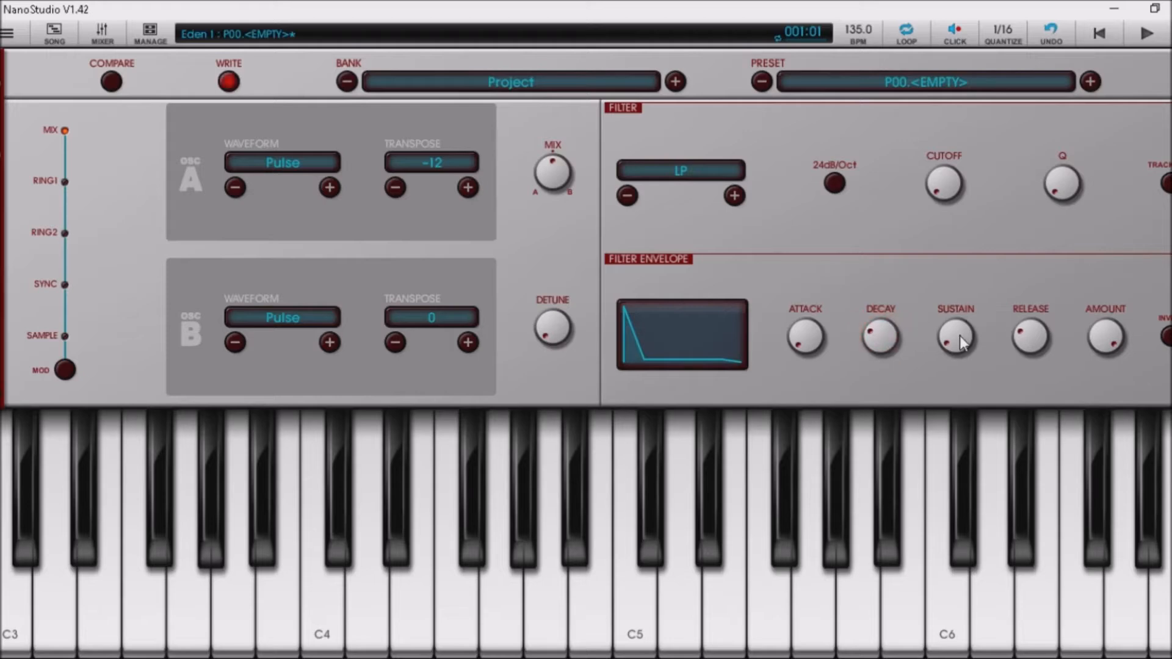
pyautogui.press('j')
pyautogui.moveTo(962, 338); pyautogui.dragTo(961, 323)
pyautogui.press('j')
pyautogui.press('j')
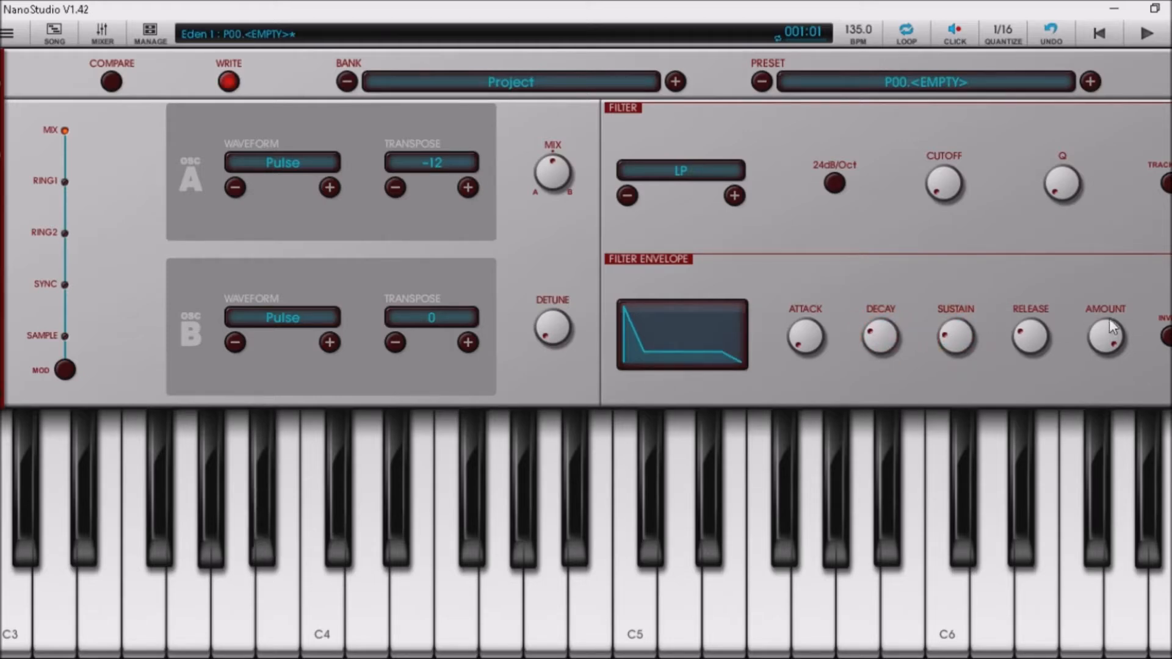
pyautogui.moveTo(1113, 337); pyautogui.dragTo(1129, 427)
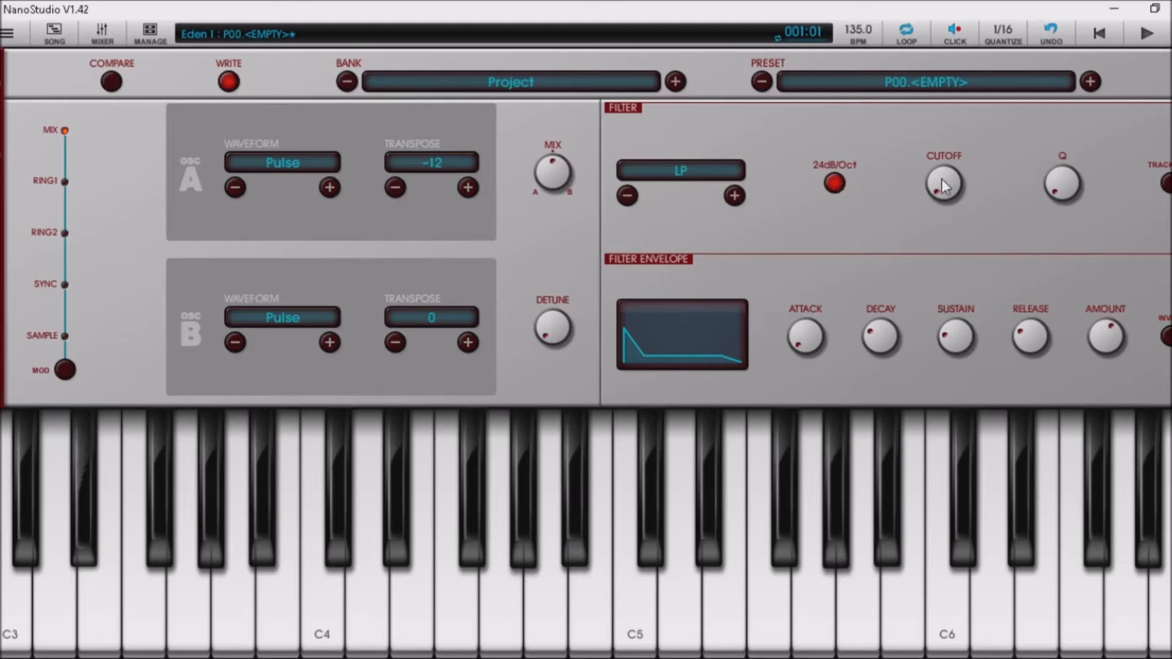
# Turn off Eden 1's 24dB/Oct slope, enable key tracking and set the filter cutoff to 0.27.
pyautogui.click(841, 181)
pyautogui.click(1168, 183)
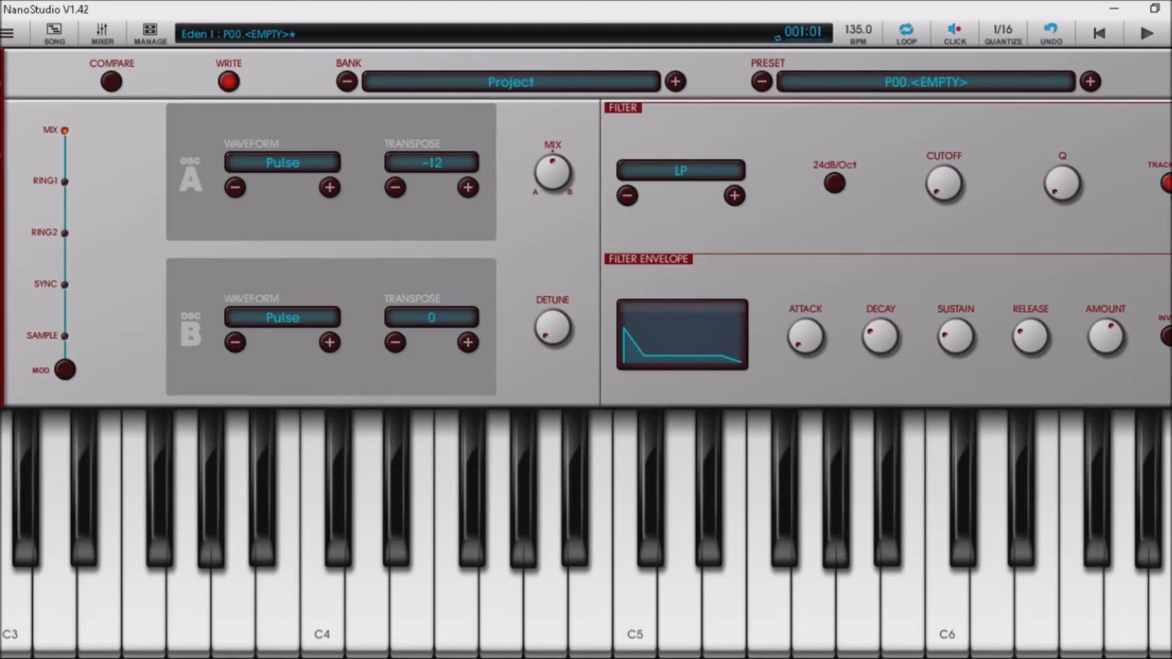
pyautogui.moveTo(939, 191); pyautogui.dragTo(961, 142)
# Record a four-bar Eden 1 take and view it in the song arrangement.
pyautogui.click(1147, 35)
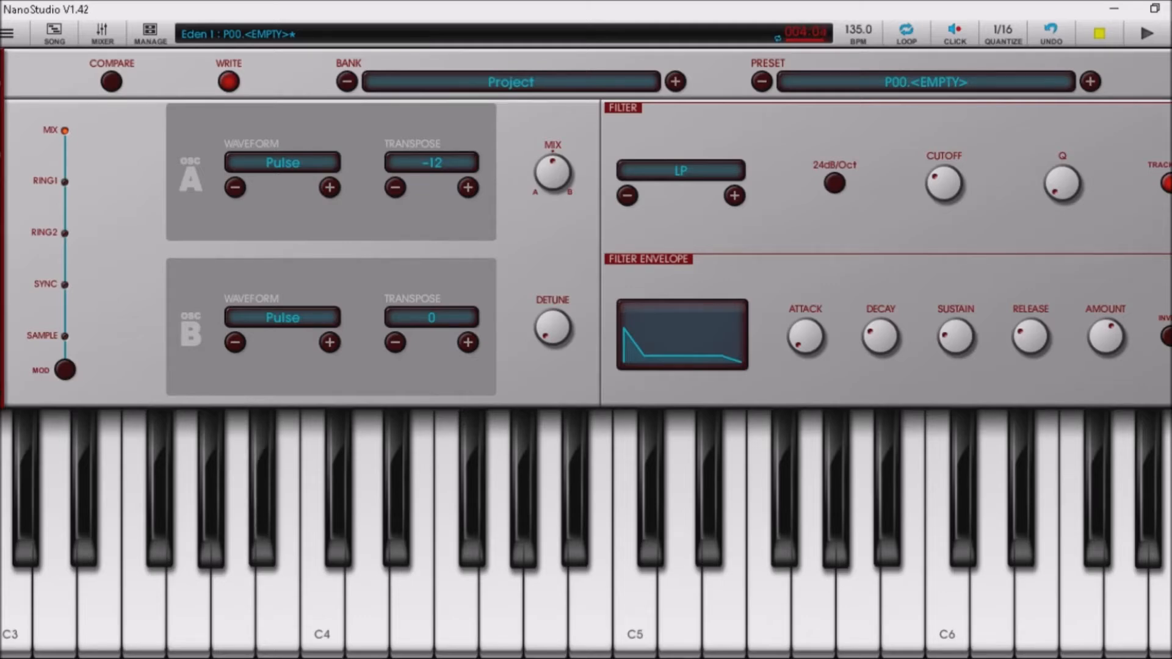
pyautogui.click(1169, 33)
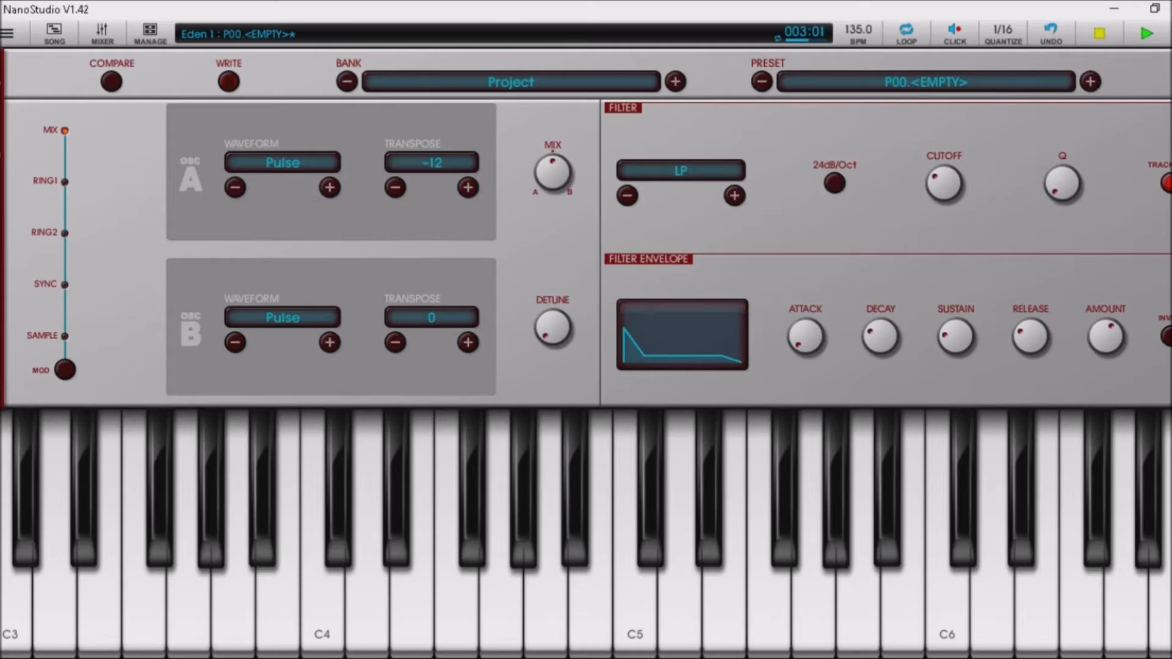
pyautogui.click(64, 33)
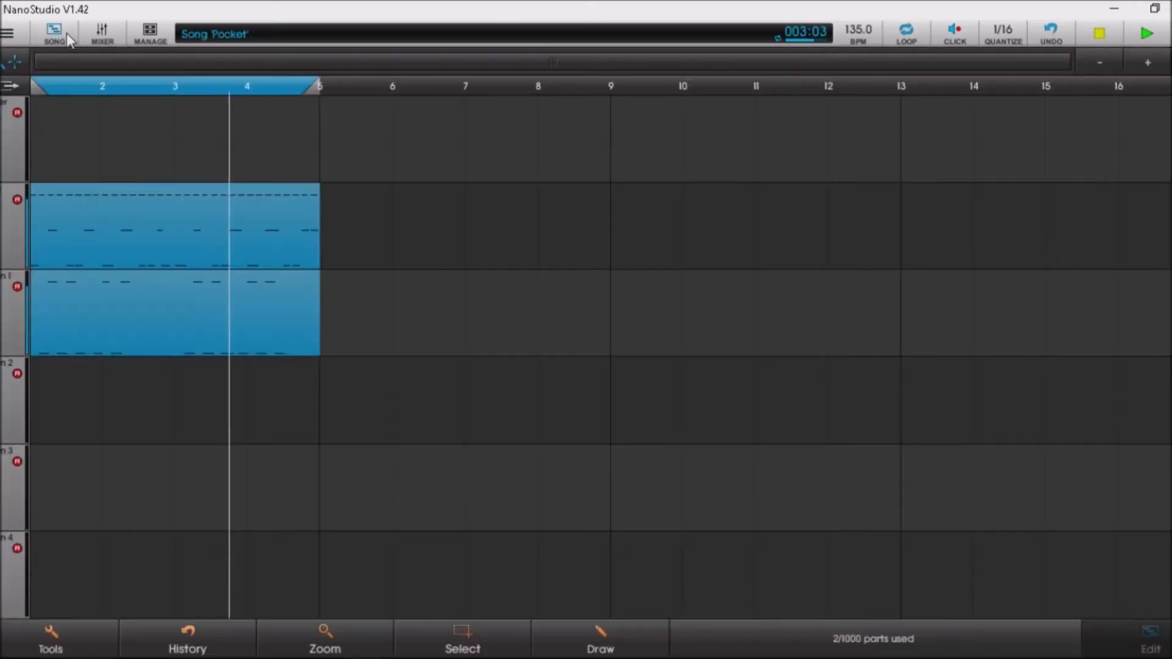
# Check the new Eden 1 part's 20 notes in the piano roll, then return to the Eden 1 editor.
pyautogui.click(72, 282)
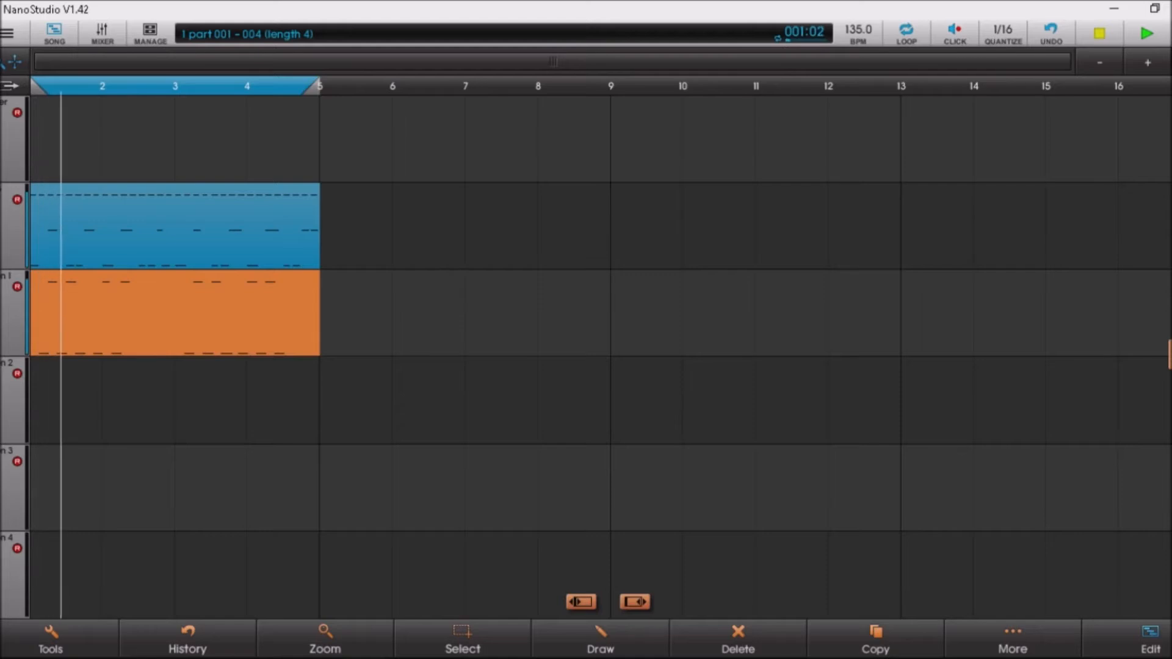
pyautogui.click(1150, 640)
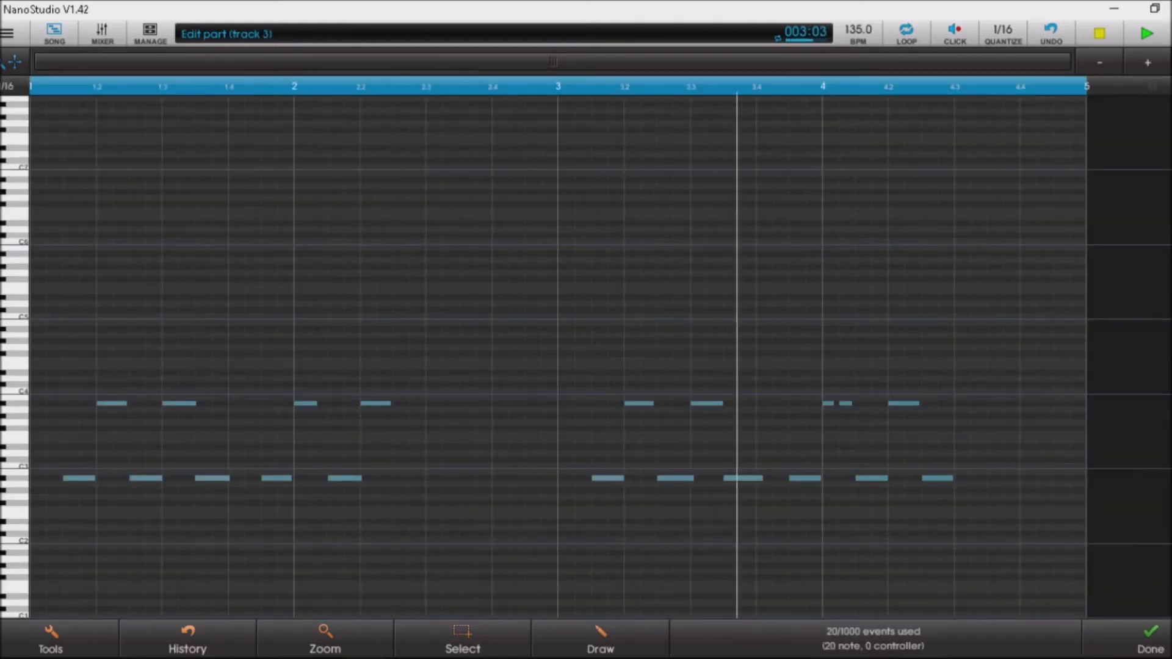
pyautogui.click(1150, 640)
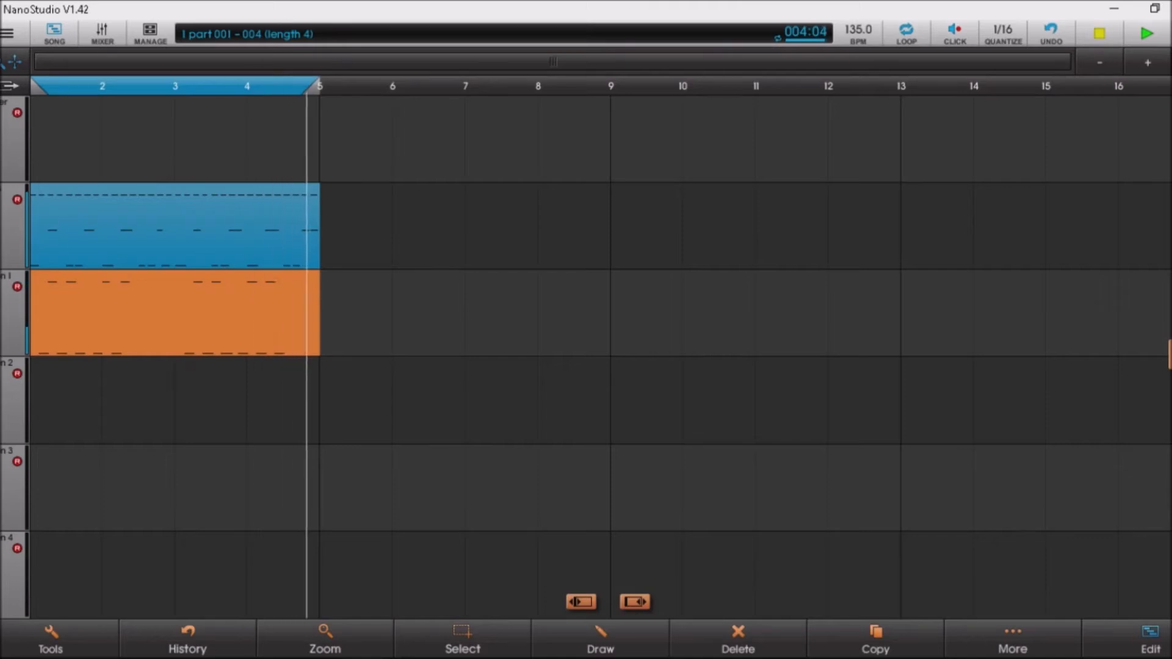
pyautogui.click(7, 33)
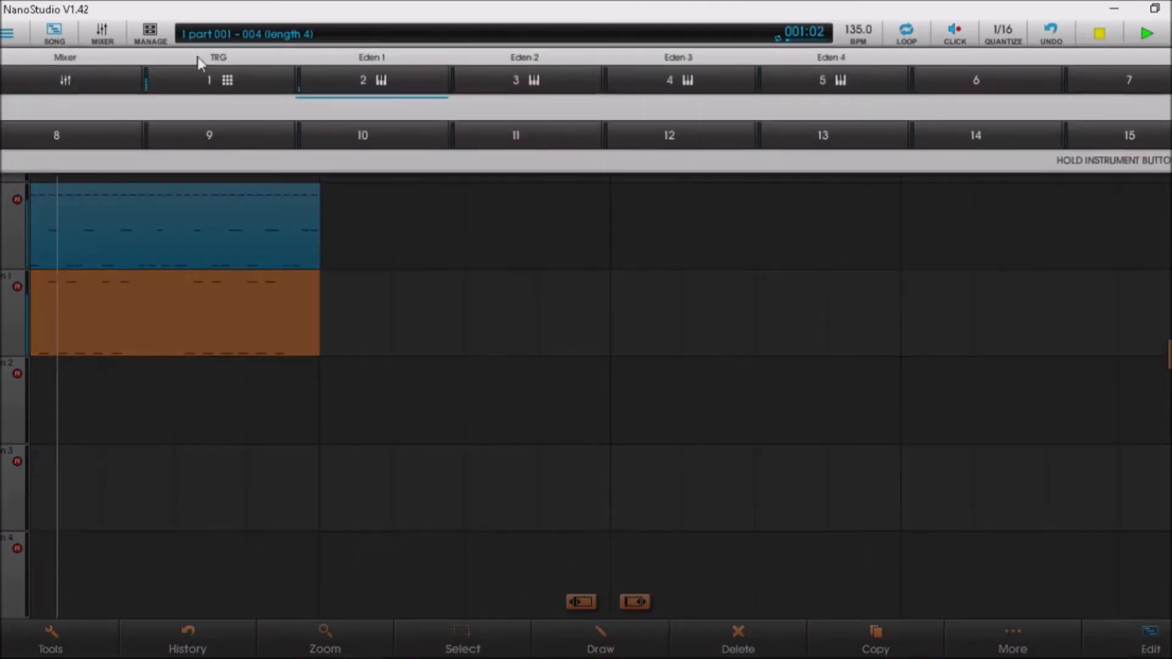
pyautogui.click(361, 74)
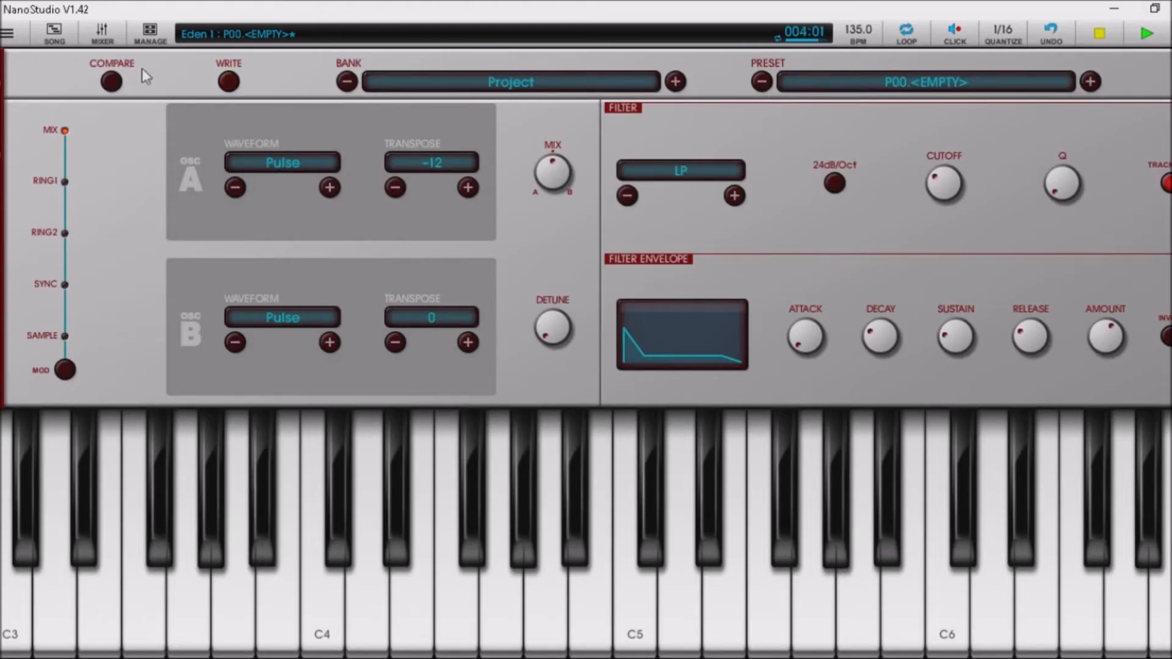
# Save Eden 1's sound as 'Bass 1' in Project bank slot P00.
pyautogui.click(232, 83)
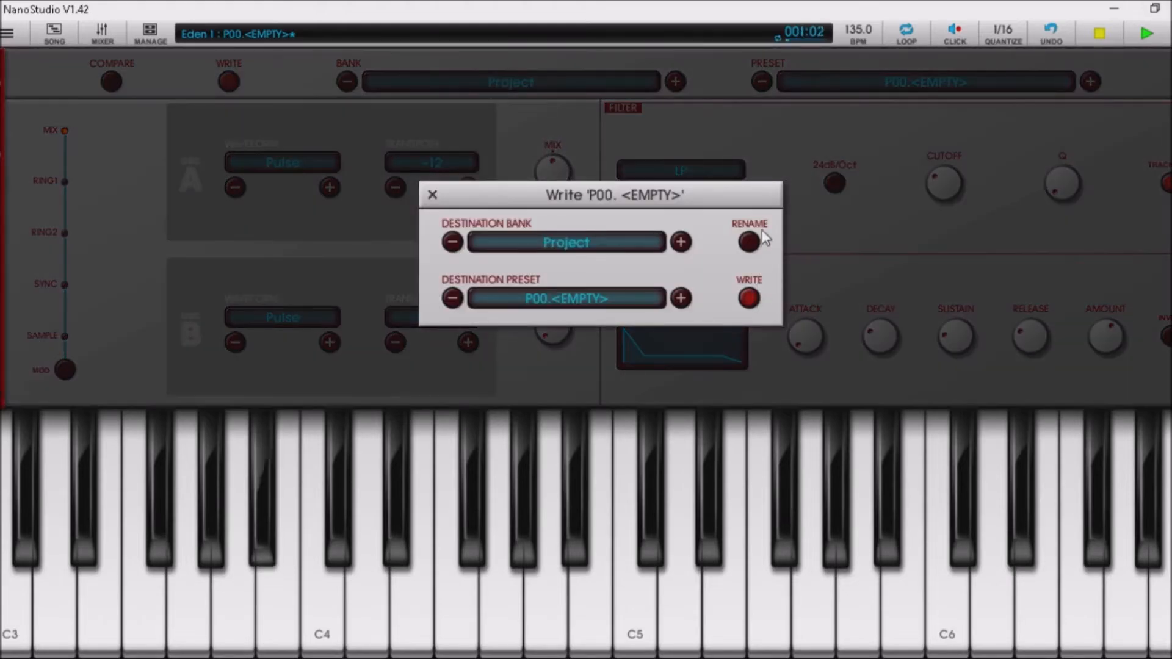
pyautogui.click(750, 240)
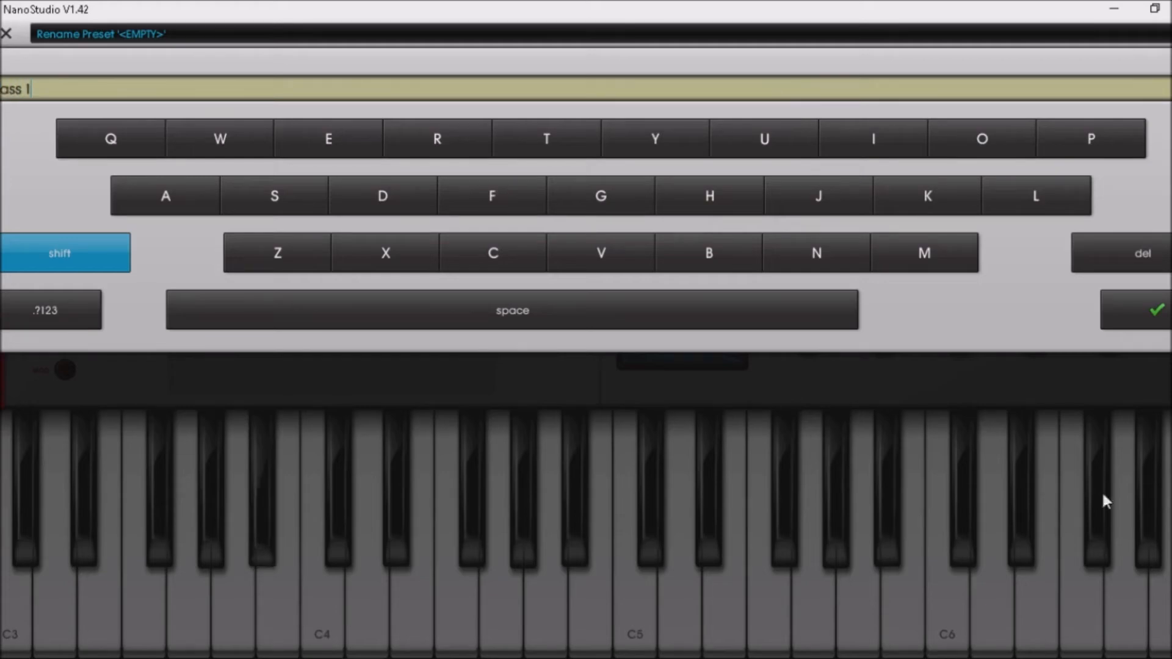
pyautogui.click(1153, 308)
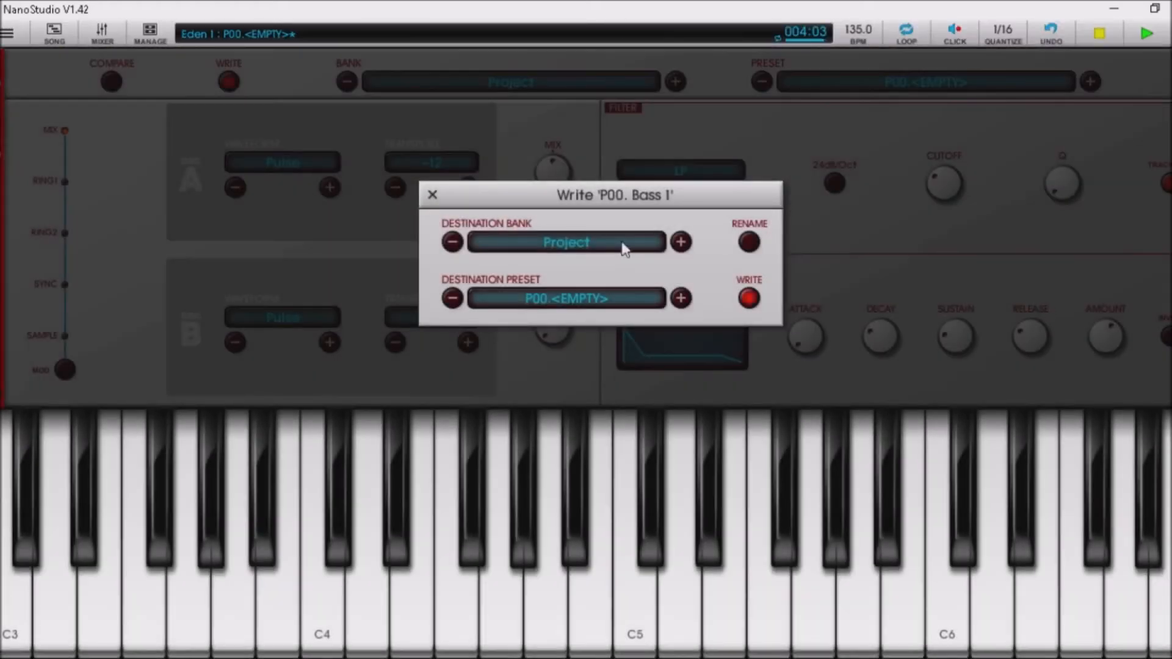
pyautogui.click(748, 298)
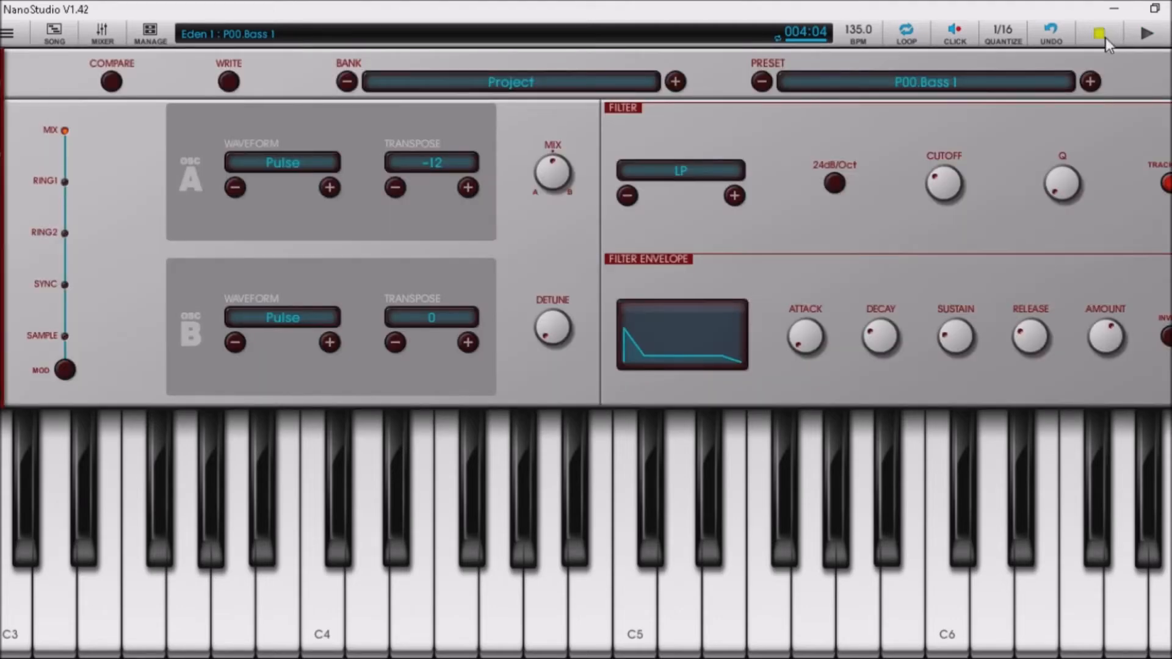
# Stop playback and open Eden 2 on the empty Project preset slot P01.
pyautogui.click(1104, 37)
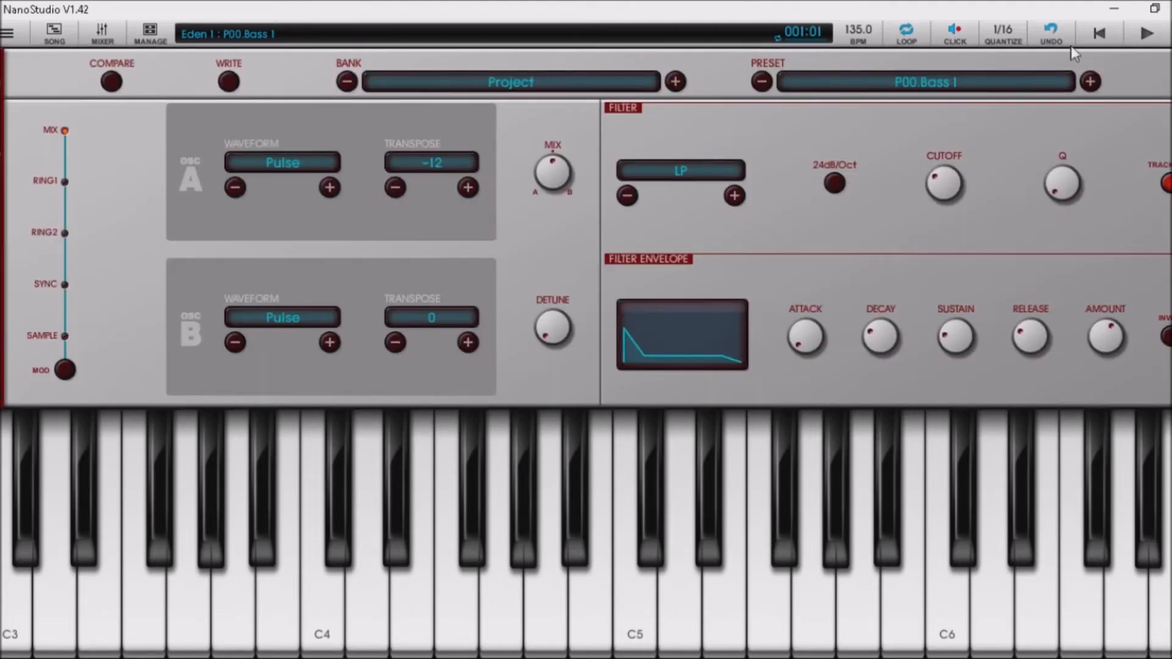
pyautogui.click(8, 33)
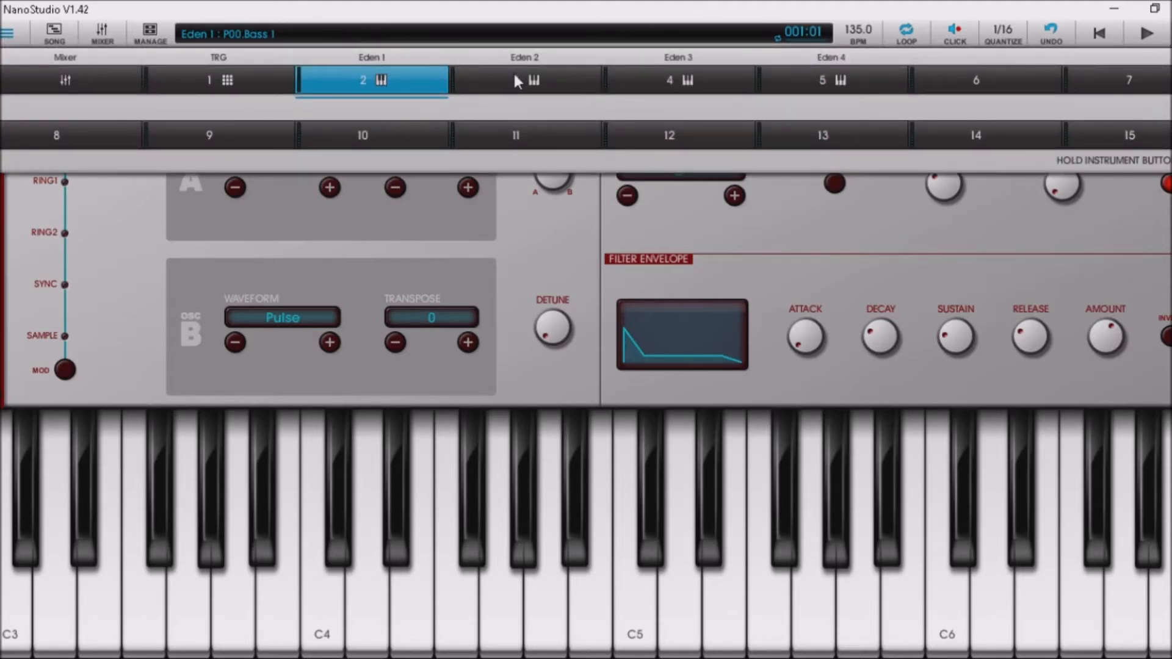
pyautogui.click(515, 79)
pyautogui.click(675, 81)
pyautogui.click(681, 86)
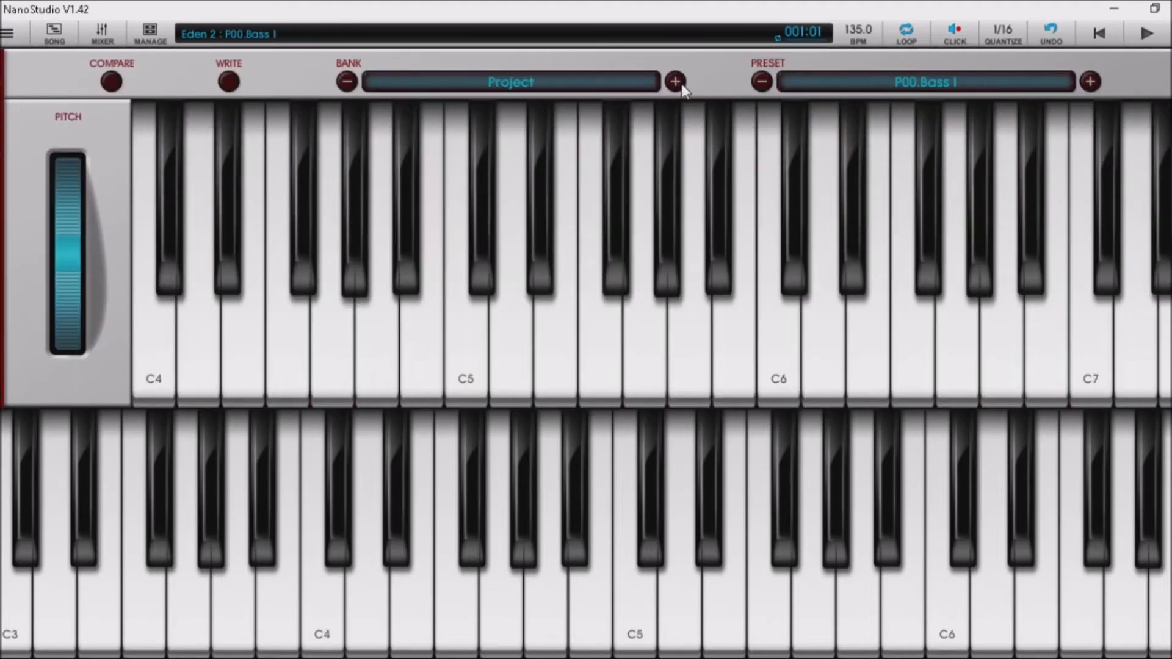
pyautogui.click(1090, 81)
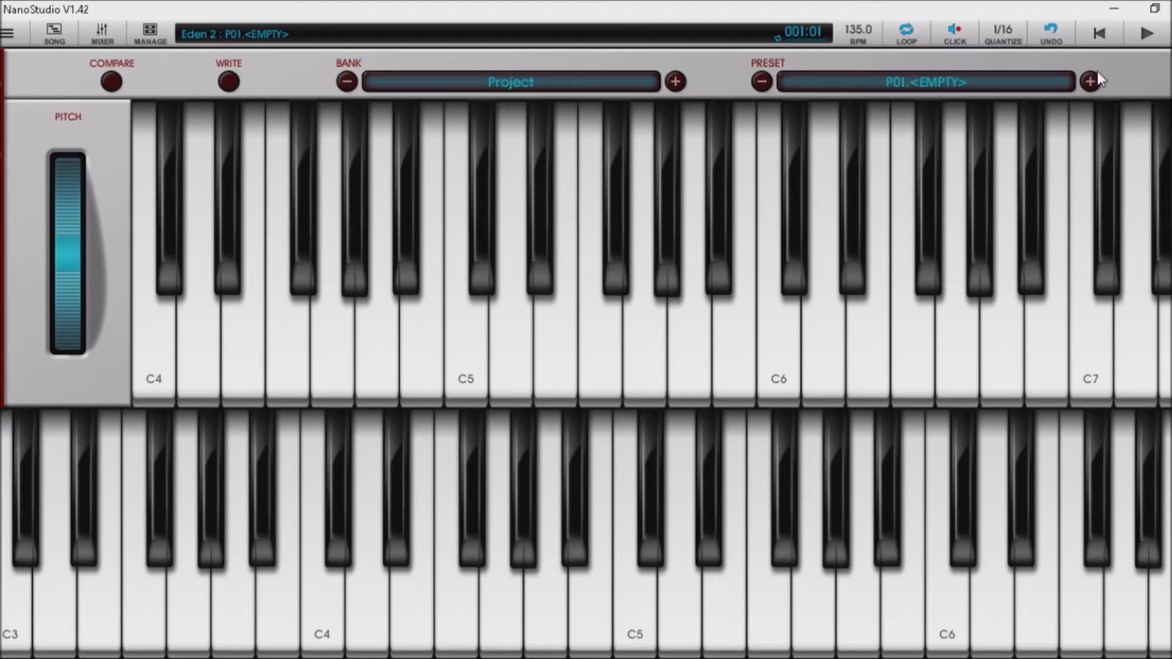
# Set both of Eden 2's oscillator waveforms to Pulse.
pyautogui.scroll(-2, 1097, 71)
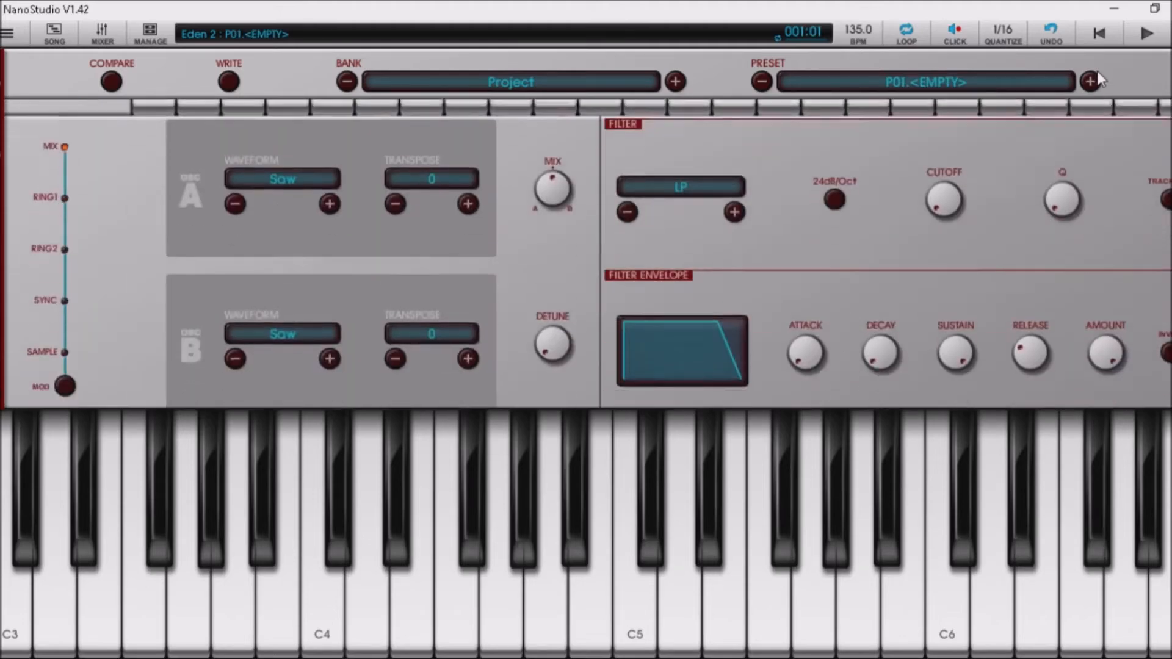
pyautogui.scroll(1, 1096, 71)
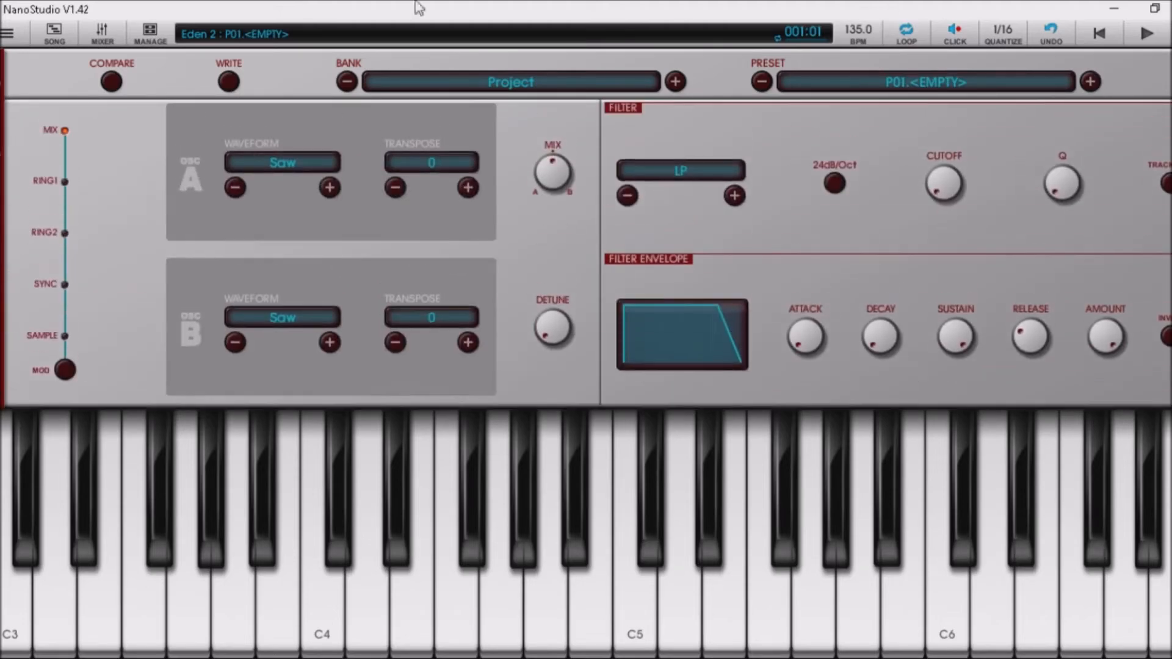
pyautogui.click(329, 188)
pyautogui.click(329, 187)
pyautogui.click(335, 343)
pyautogui.click(335, 343)
# Set the amp envelope to sustain 0, decay 0.24 and release 0.55.
pyautogui.scroll(-1, 296, 162)
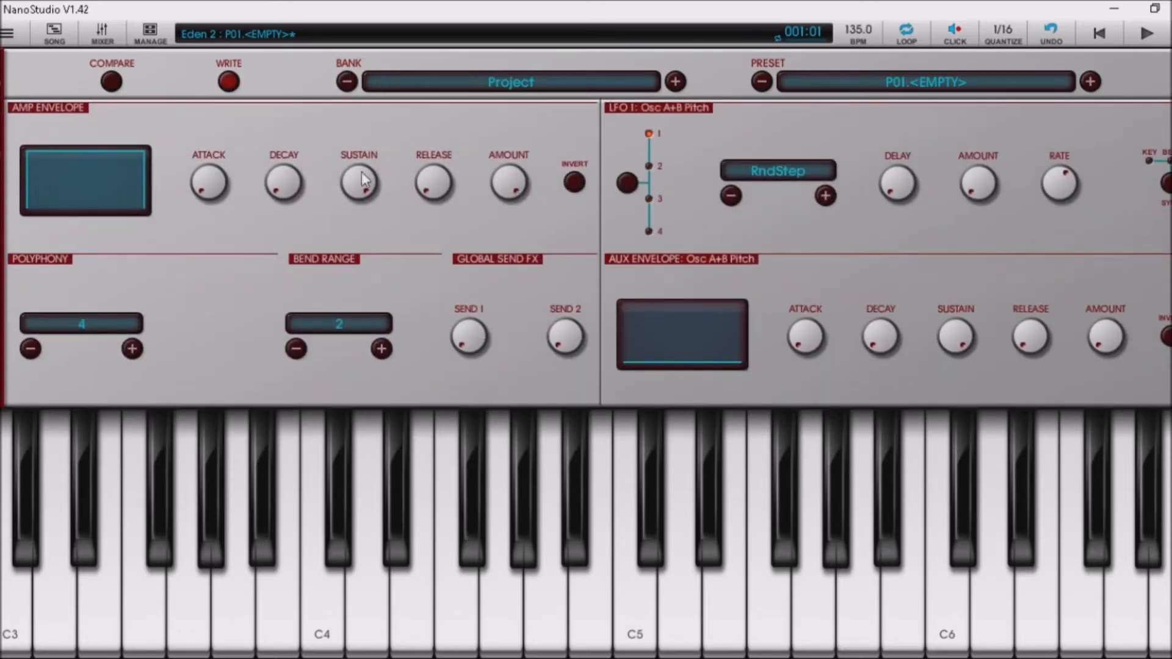
pyautogui.moveTo(361, 171); pyautogui.dragTo(358, 312)
pyautogui.moveTo(282, 180); pyautogui.dragTo(294, 134)
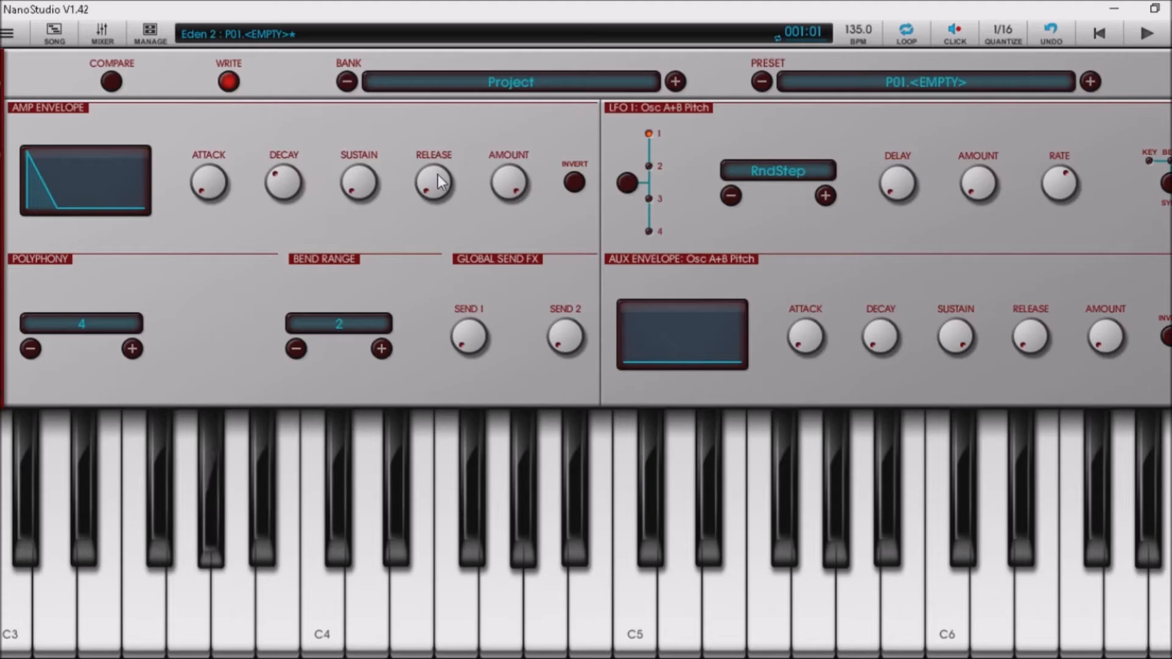
pyautogui.moveTo(438, 174); pyautogui.dragTo(426, 133)
# Set filter envelope release 1.00, sustain 0.20, decay 0.37, and shorten the amp release again.
pyautogui.scroll(3, 426, 133)
pyautogui.scroll(2, 425, 134)
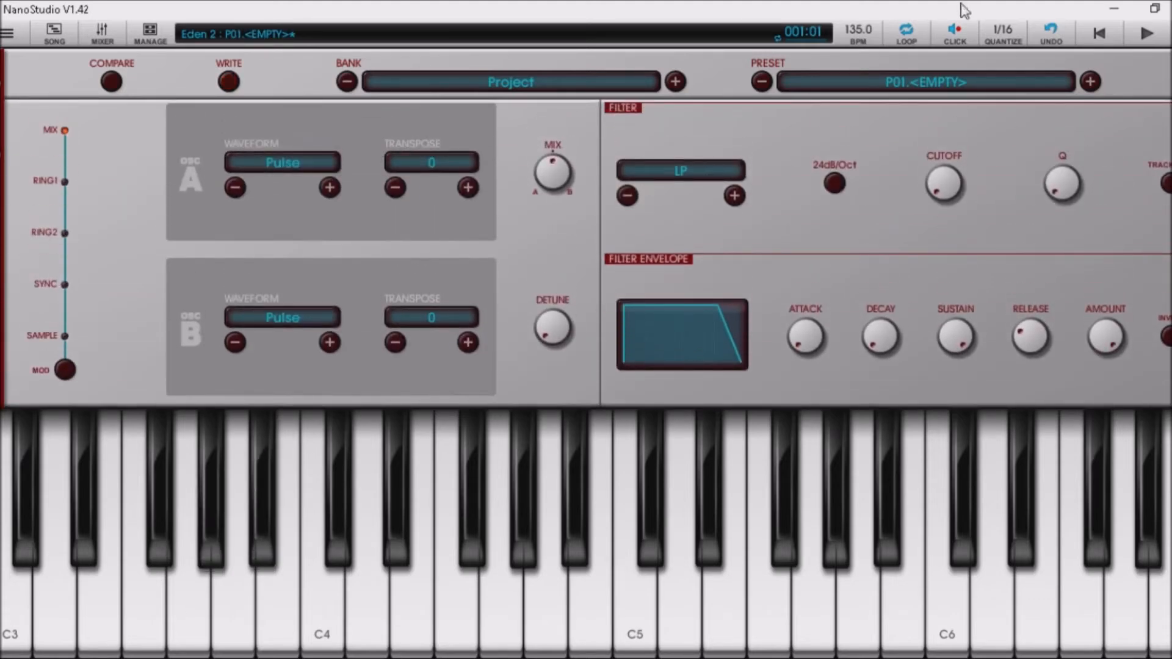
pyautogui.moveTo(1053, 354); pyautogui.dragTo(1041, 254)
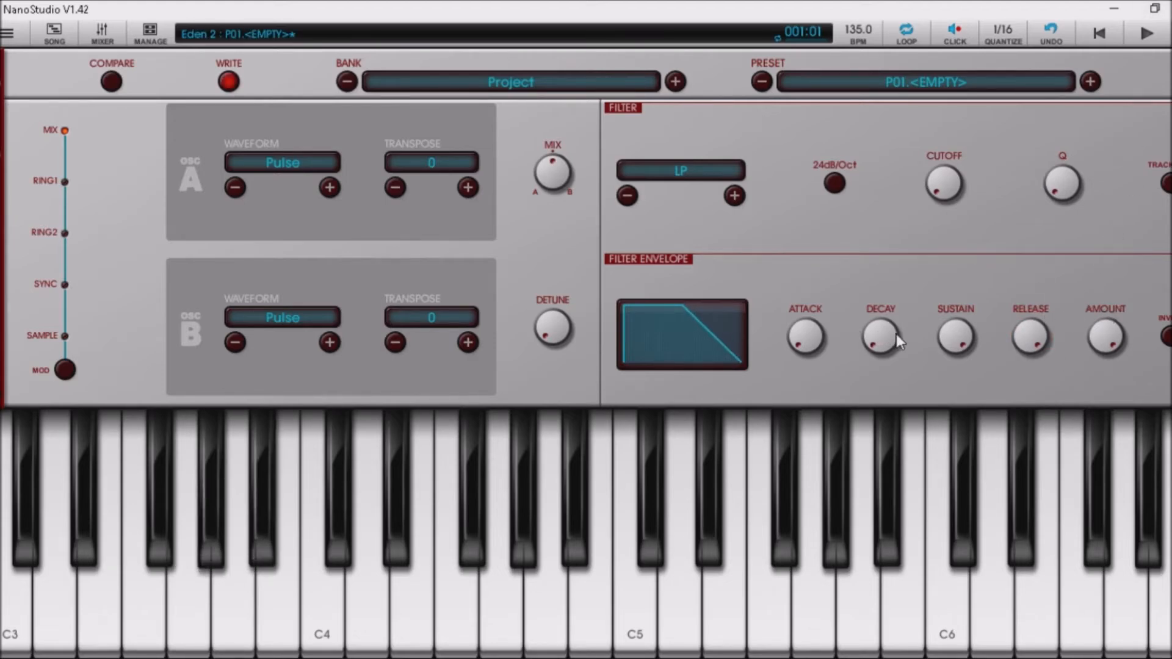
pyautogui.moveTo(965, 342); pyautogui.dragTo(947, 476)
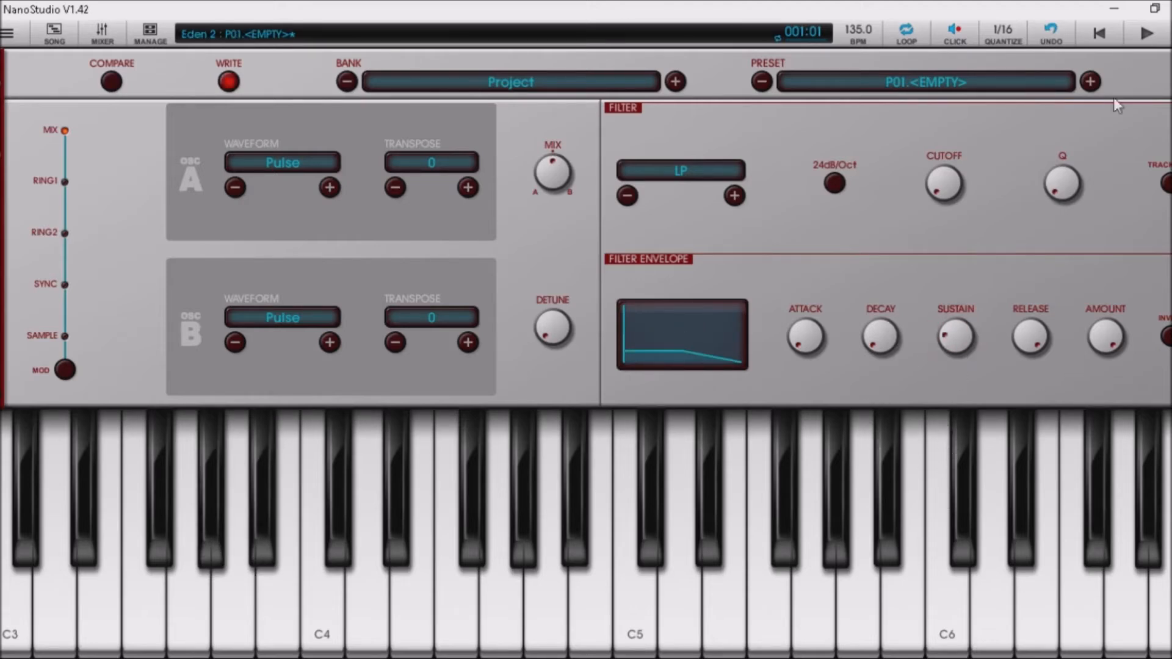
pyautogui.moveTo(880, 342); pyautogui.dragTo(888, 293)
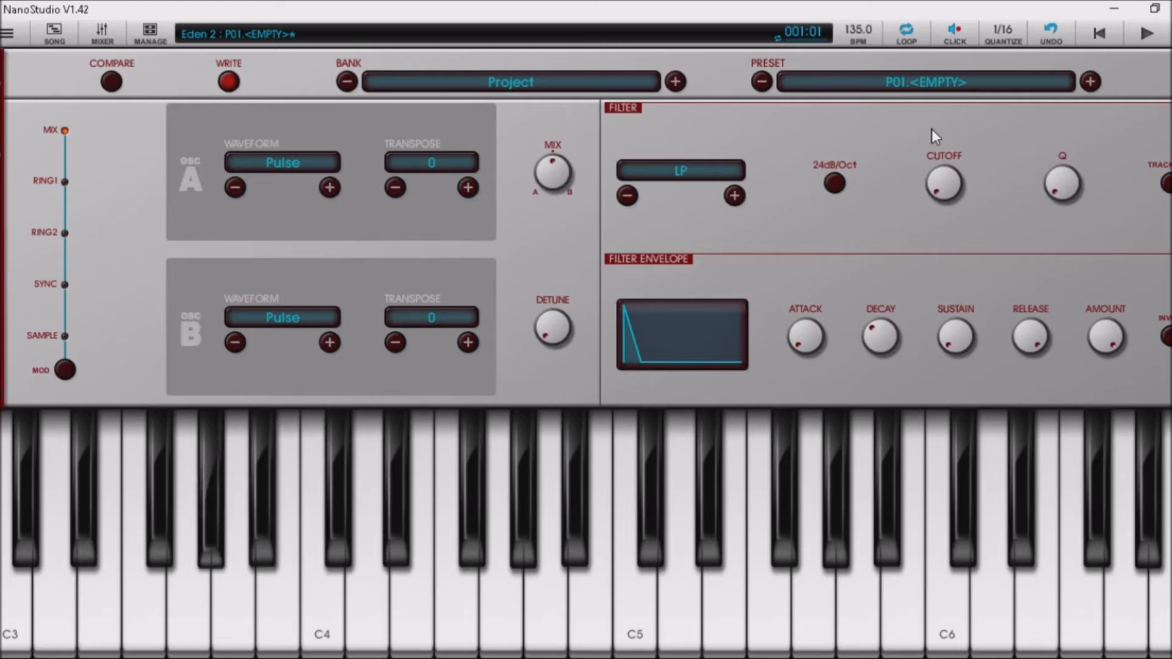
pyautogui.scroll(-2, 931, 130)
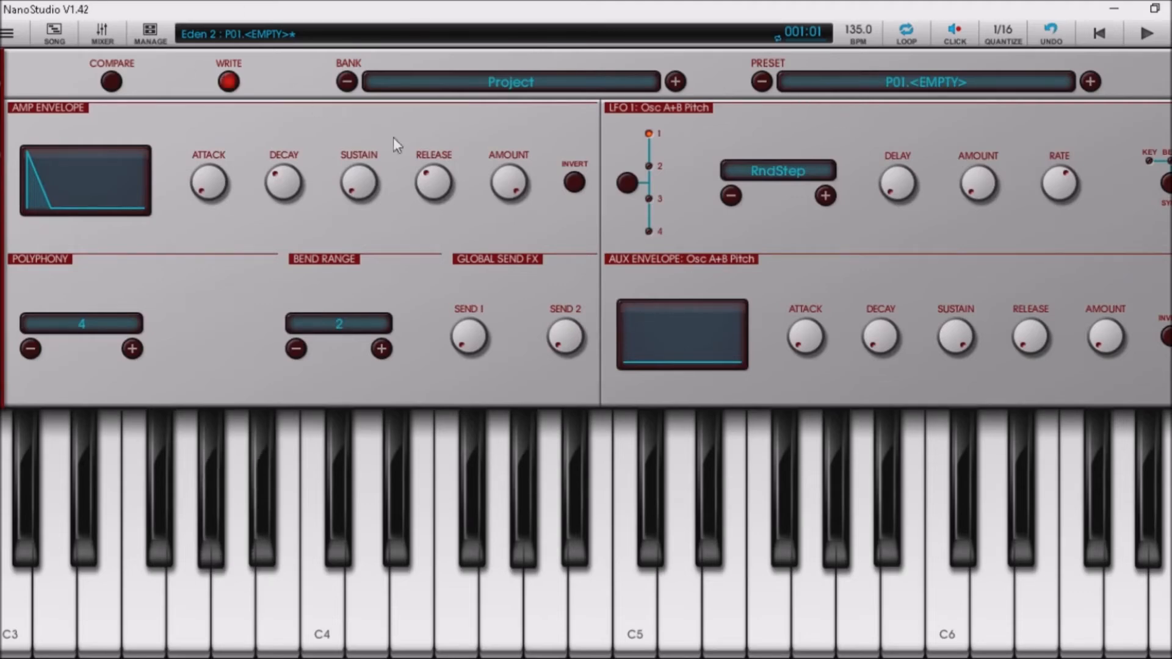
pyautogui.moveTo(417, 180); pyautogui.dragTo(416, 217)
# Record a take with count-in and play the song back.
pyautogui.click(1170, 33)
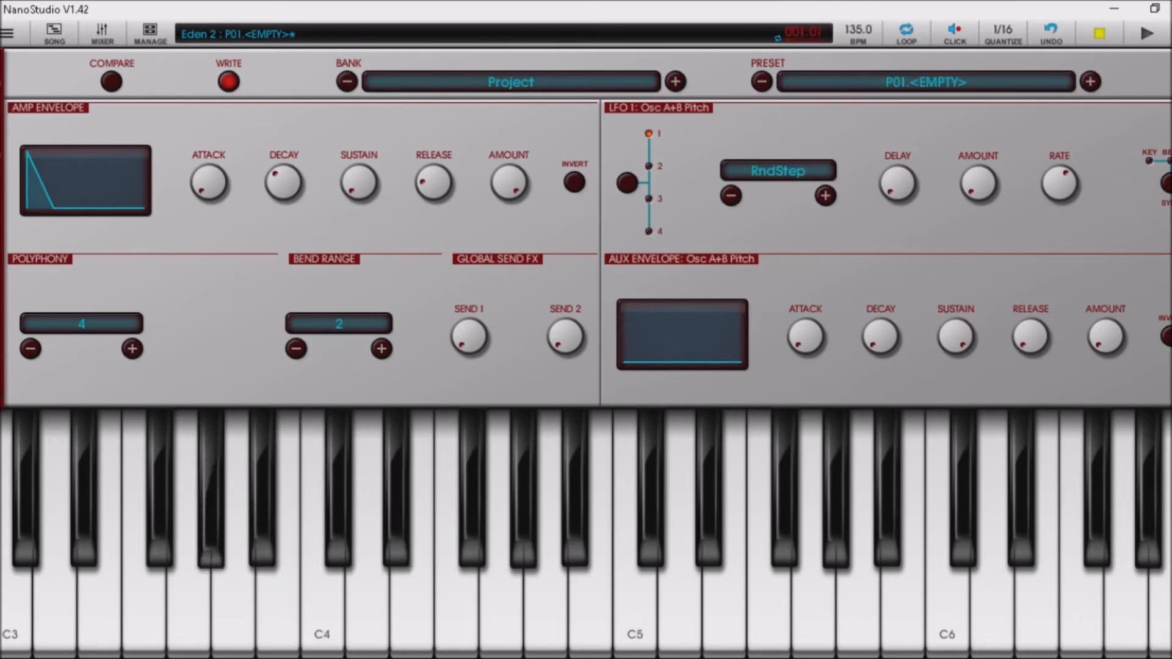
pyautogui.click(1150, 31)
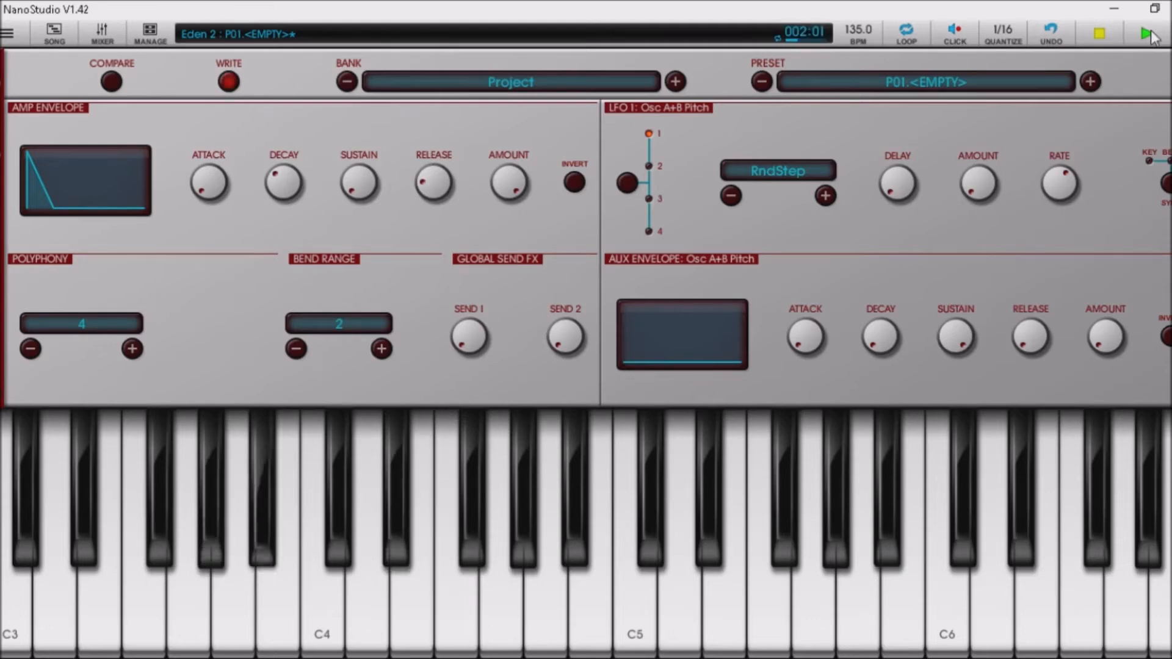
pyautogui.scroll(5, 949, 150)
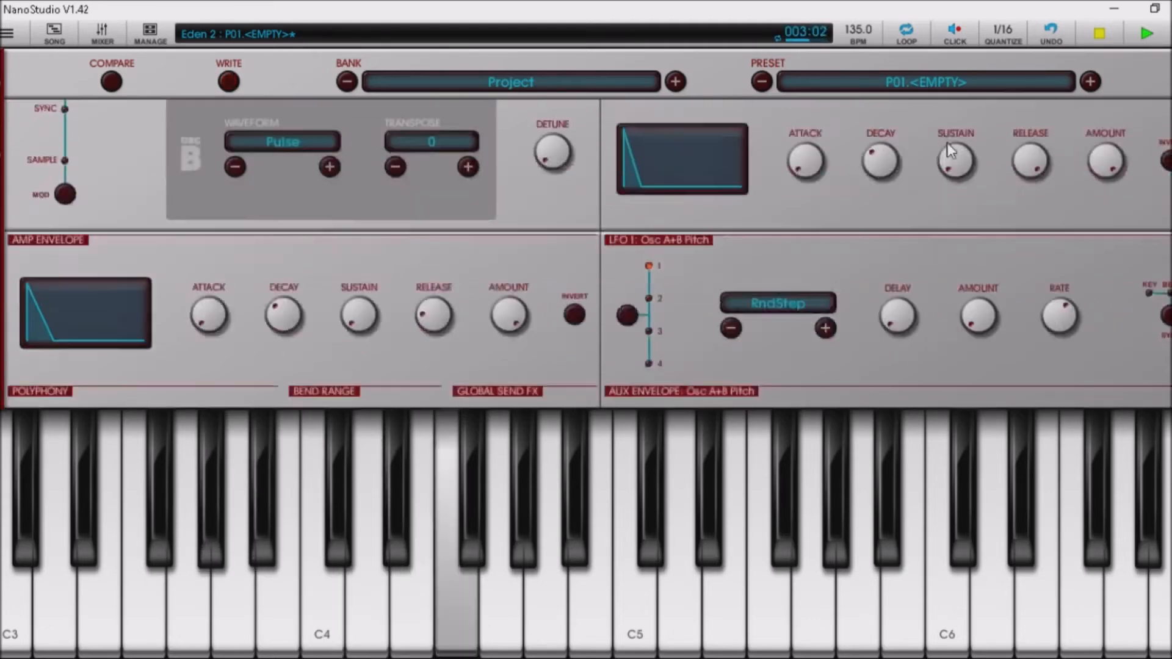
# Raise the filter envelope decay to 0.43 and amount to 0.77, then open the write dialog.
pyautogui.moveTo(887, 339); pyautogui.dragTo(902, 302)
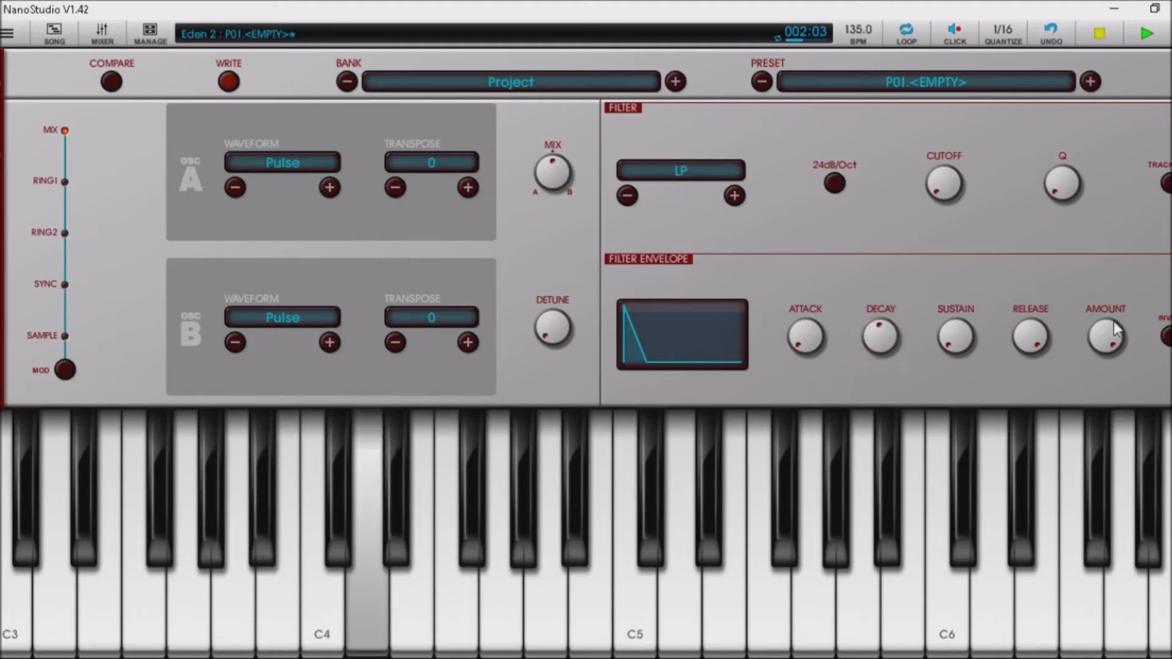
pyautogui.moveTo(1113, 321); pyautogui.dragTo(1109, 387)
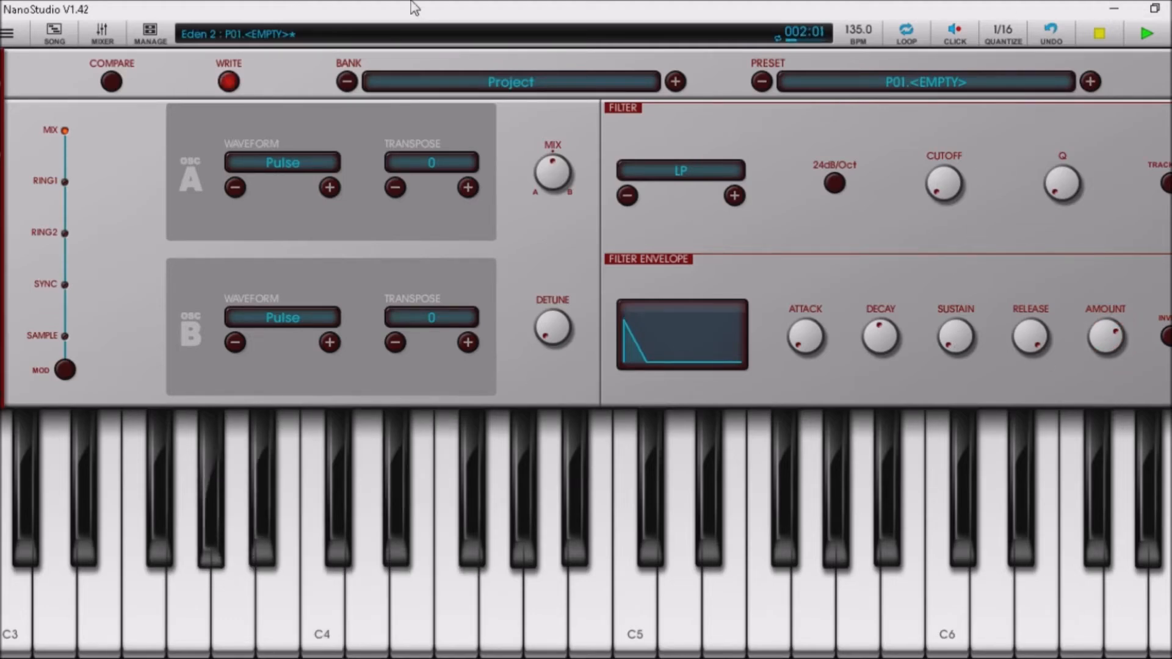
pyautogui.click(225, 90)
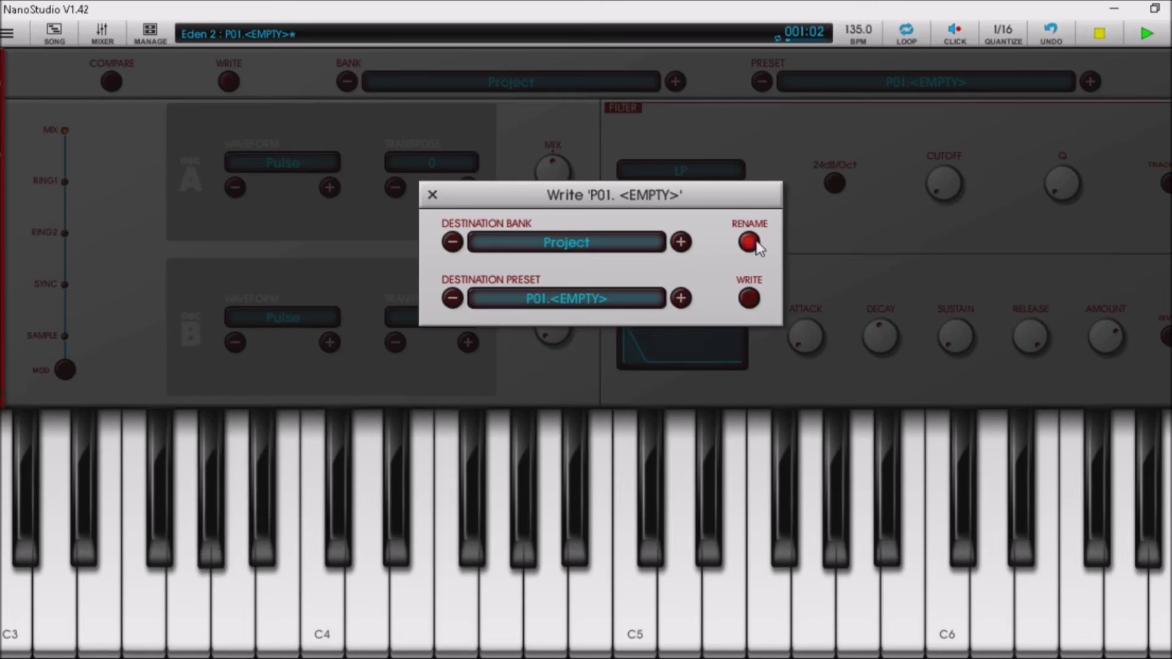
# Name the preset 'Bass 2', save it to Project slot P01, and show the instrument list.
pyautogui.click(749, 242)
pyautogui.write('Bass 2')
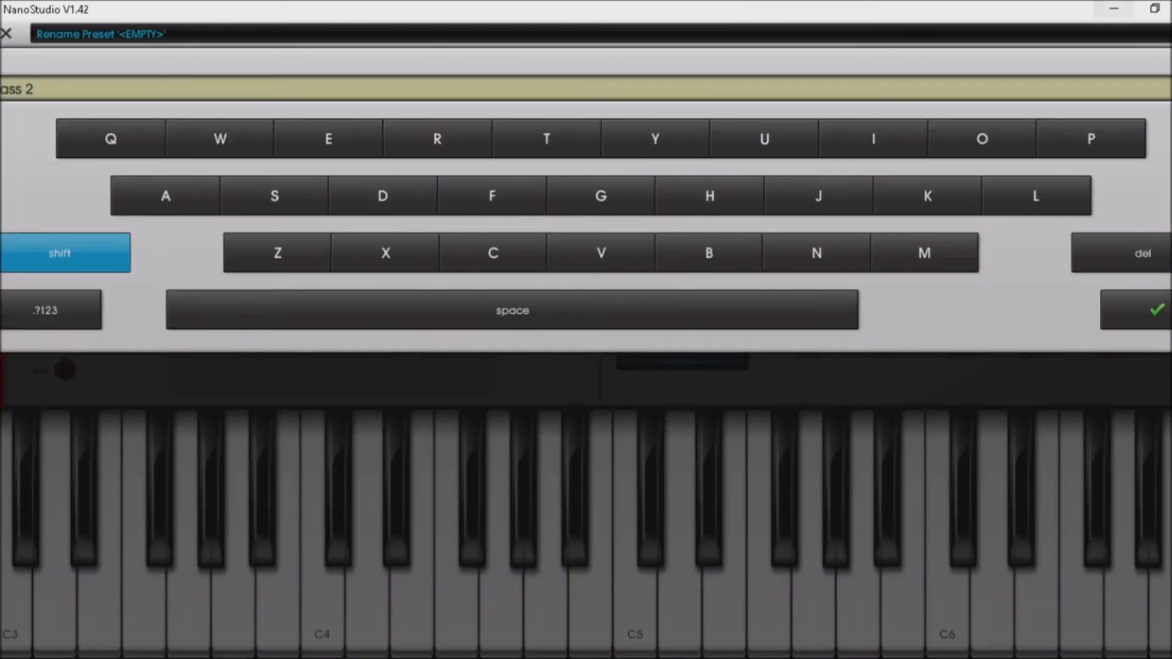
pyautogui.click(1134, 310)
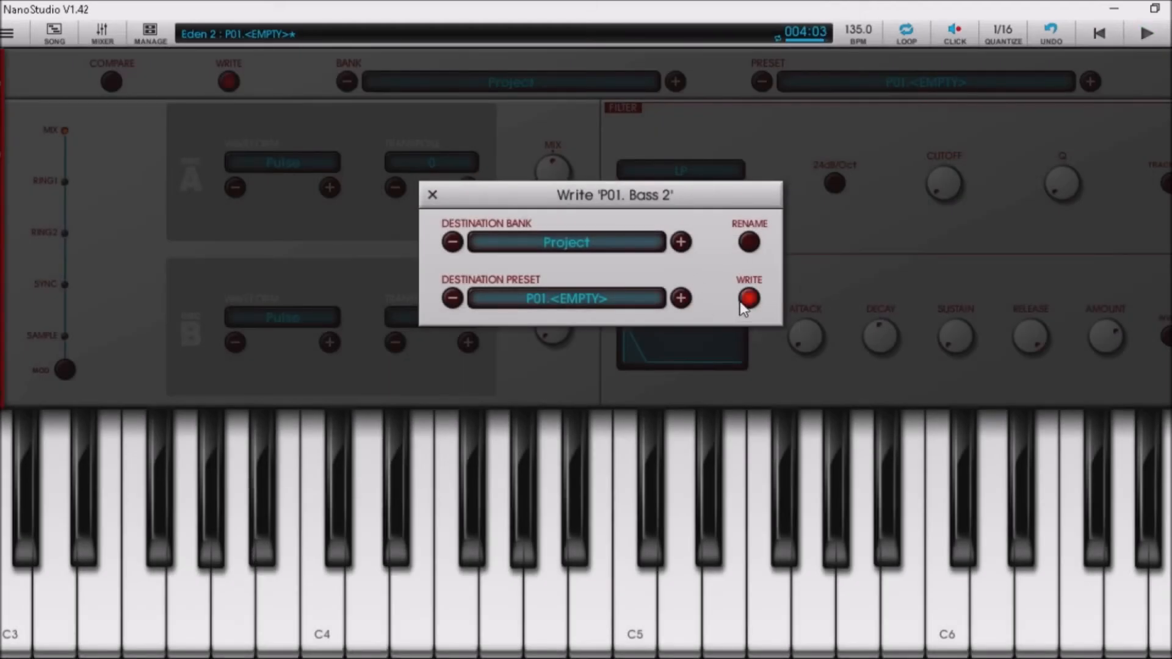
pyautogui.click(749, 298)
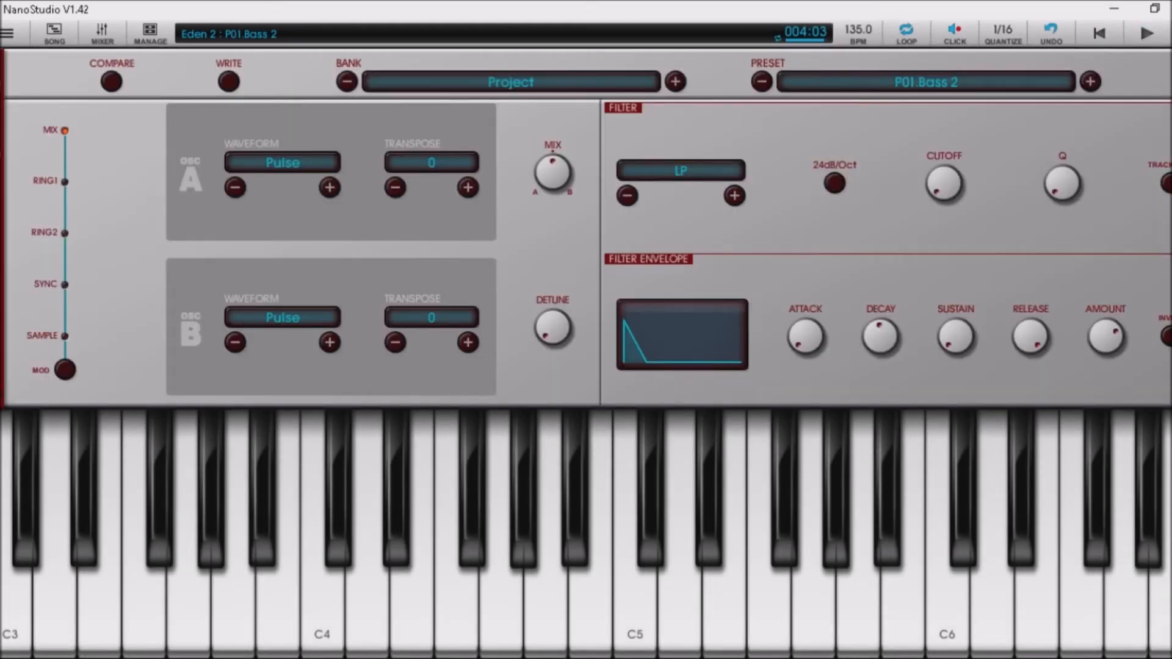
pyautogui.click(7, 33)
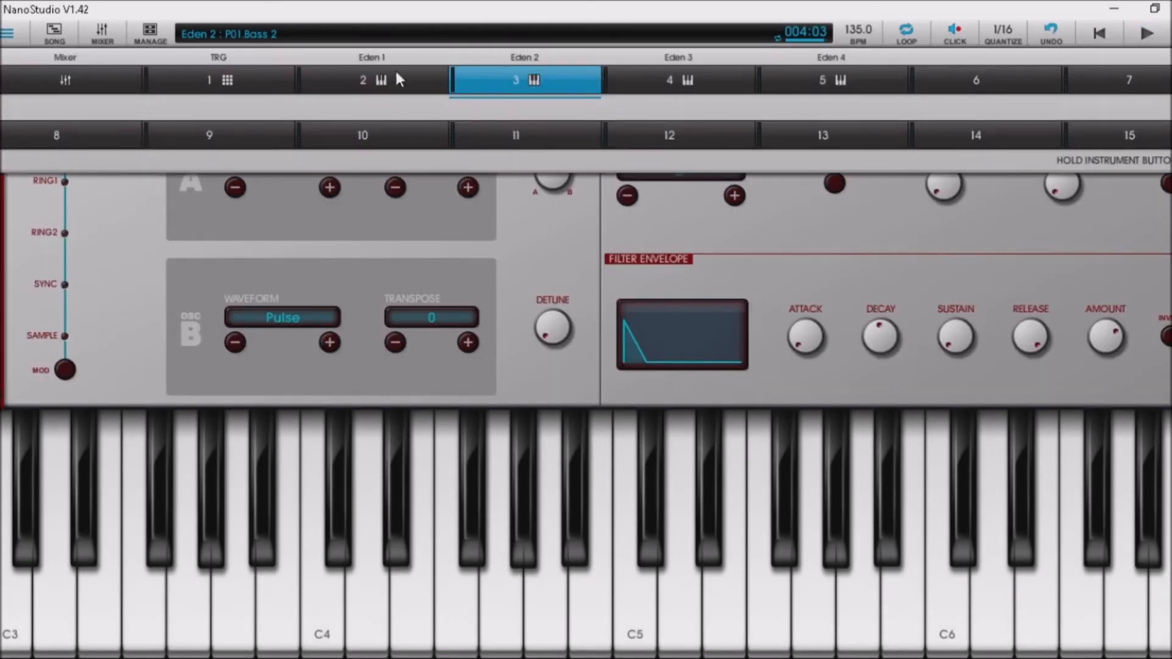
# Switch to Eden 3 and select the empty Project preset slot P02.
pyautogui.click(691, 65)
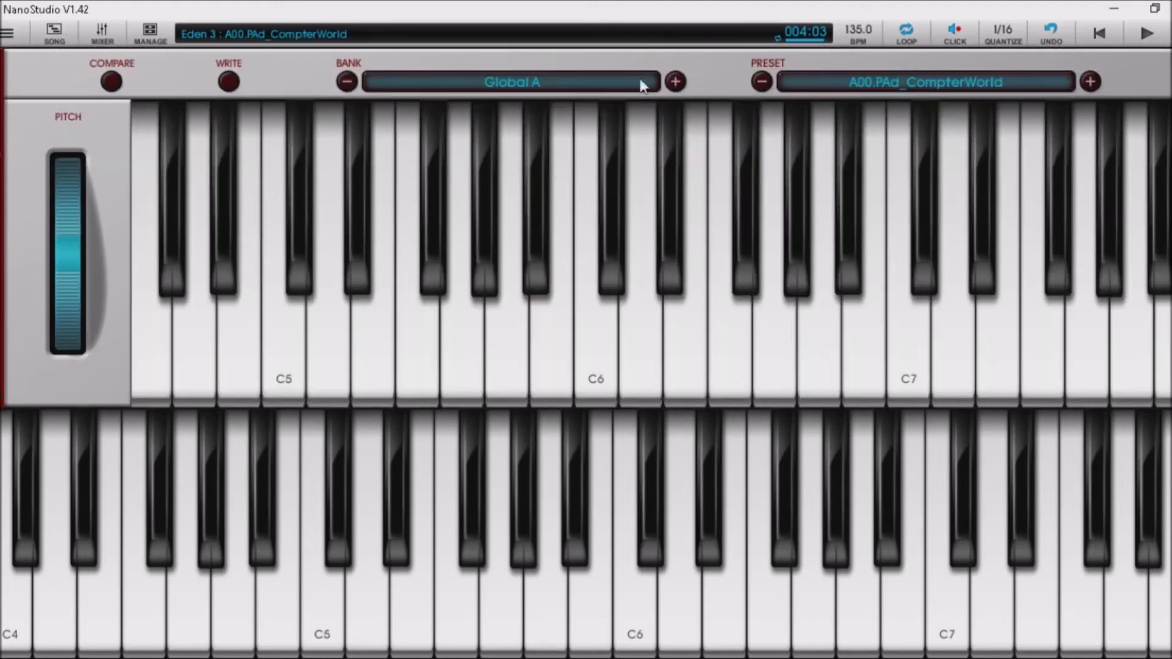
pyautogui.click(675, 81)
pyautogui.click(675, 81)
pyautogui.click(675, 81)
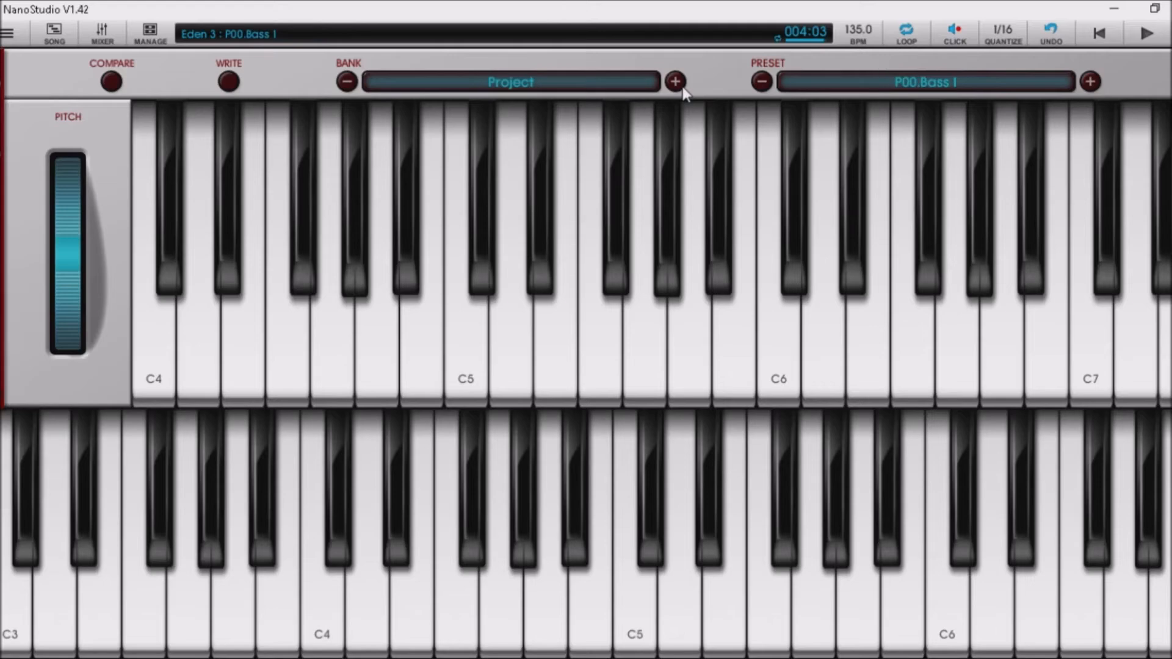
pyautogui.click(1090, 81)
pyautogui.click(1090, 81)
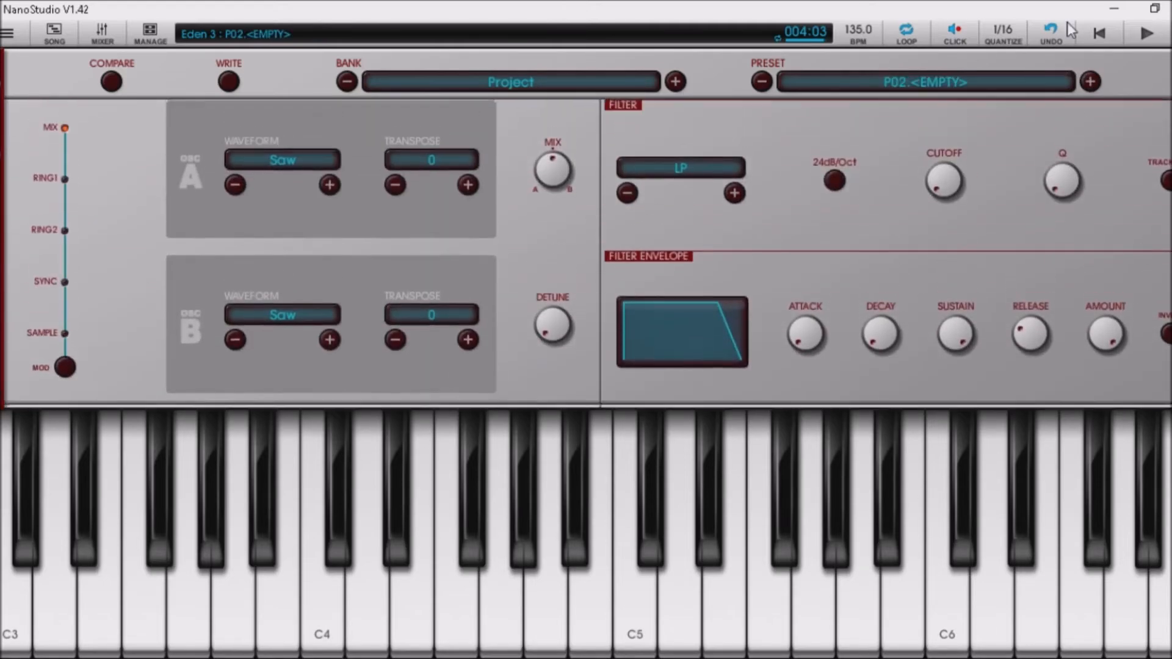
# Set both oscillators to Square, amp attack to 0.17 and filter envelope amount to 1.00.
pyautogui.click(329, 186)
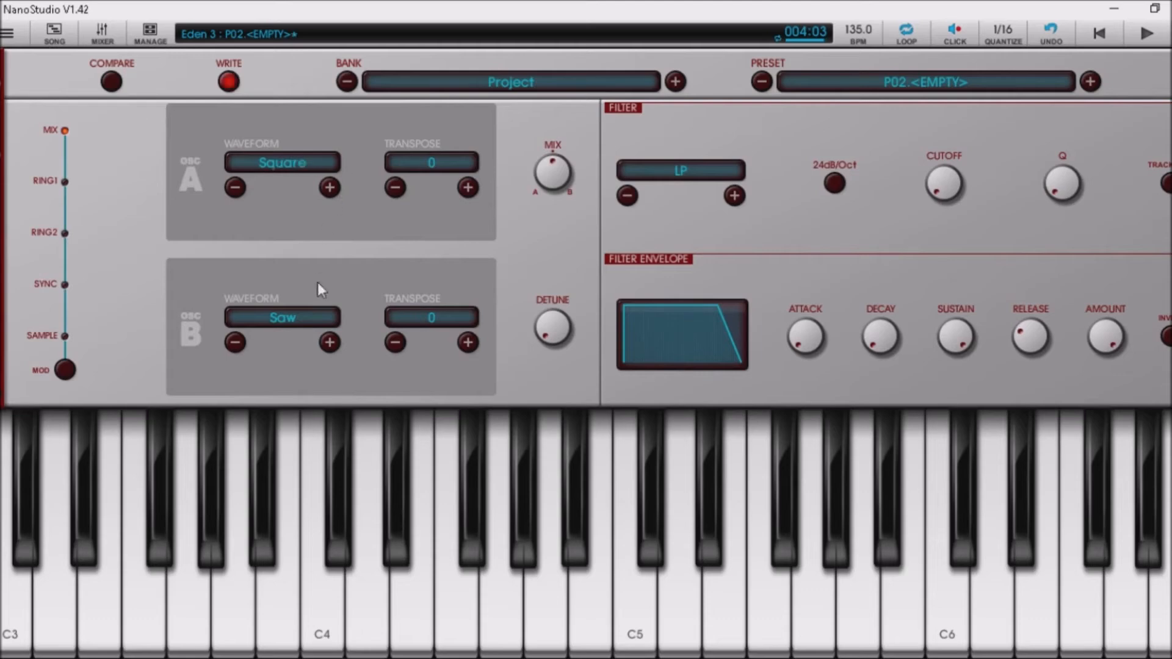
pyautogui.click(330, 342)
pyautogui.moveTo(135, 349); pyautogui.dragTo(131, 279)
pyautogui.moveTo(196, 186); pyautogui.dragTo(206, 151)
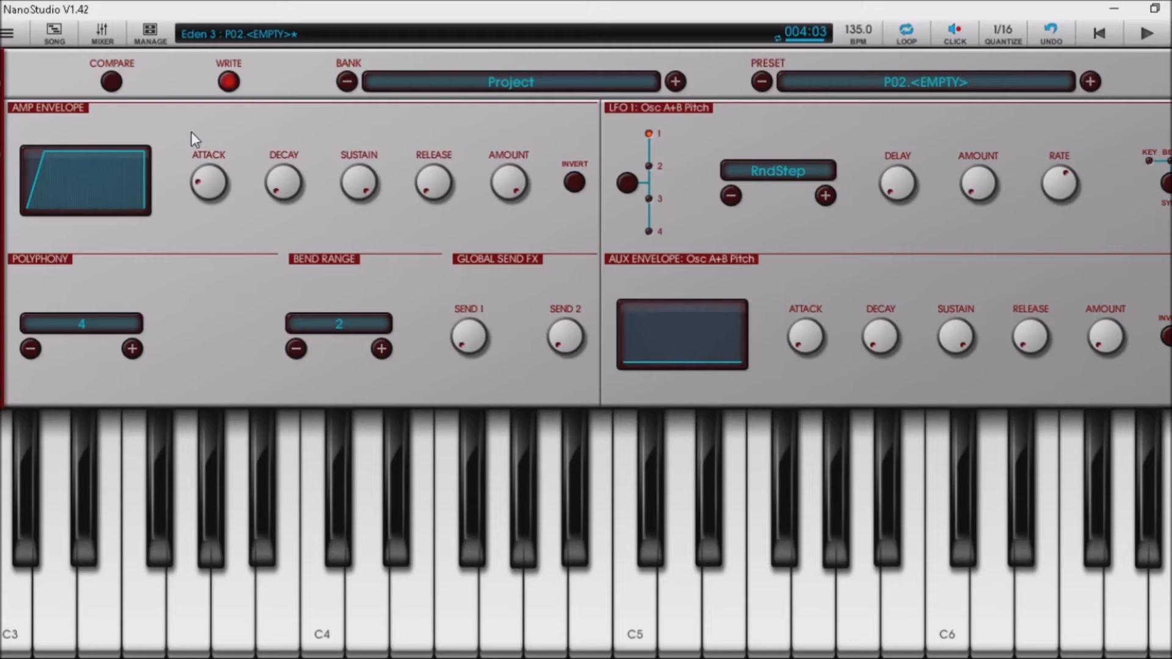
pyautogui.scroll(1, 192, 132)
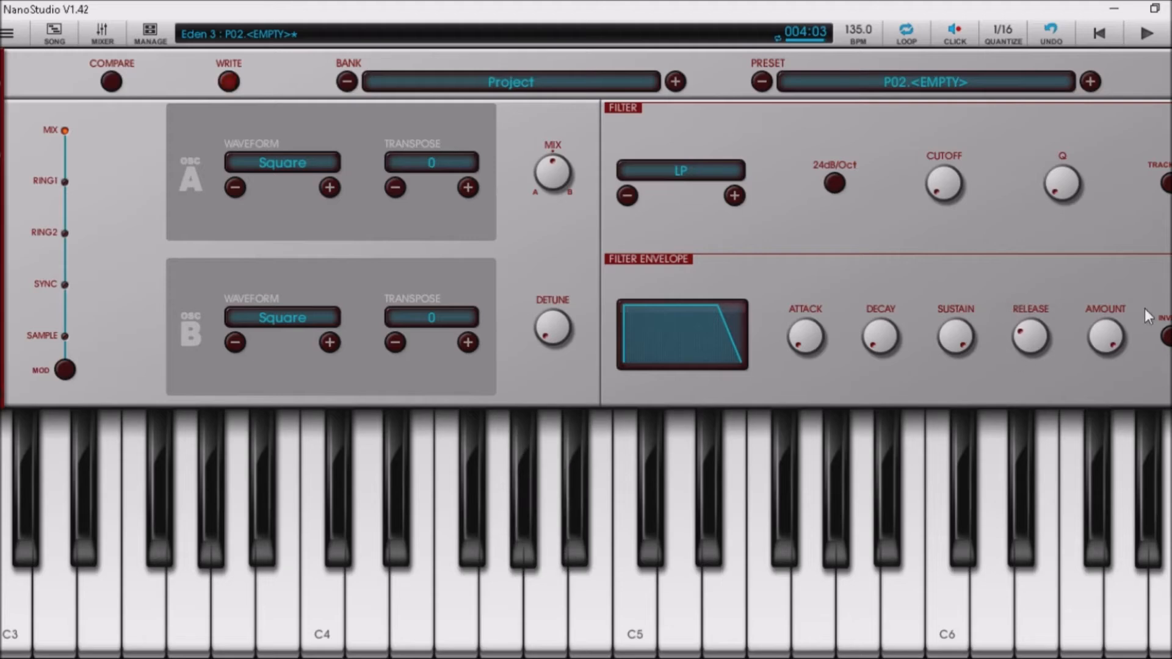
pyautogui.moveTo(1106, 337); pyautogui.dragTo(1085, 178)
pyautogui.scroll(-5, 1085, 178)
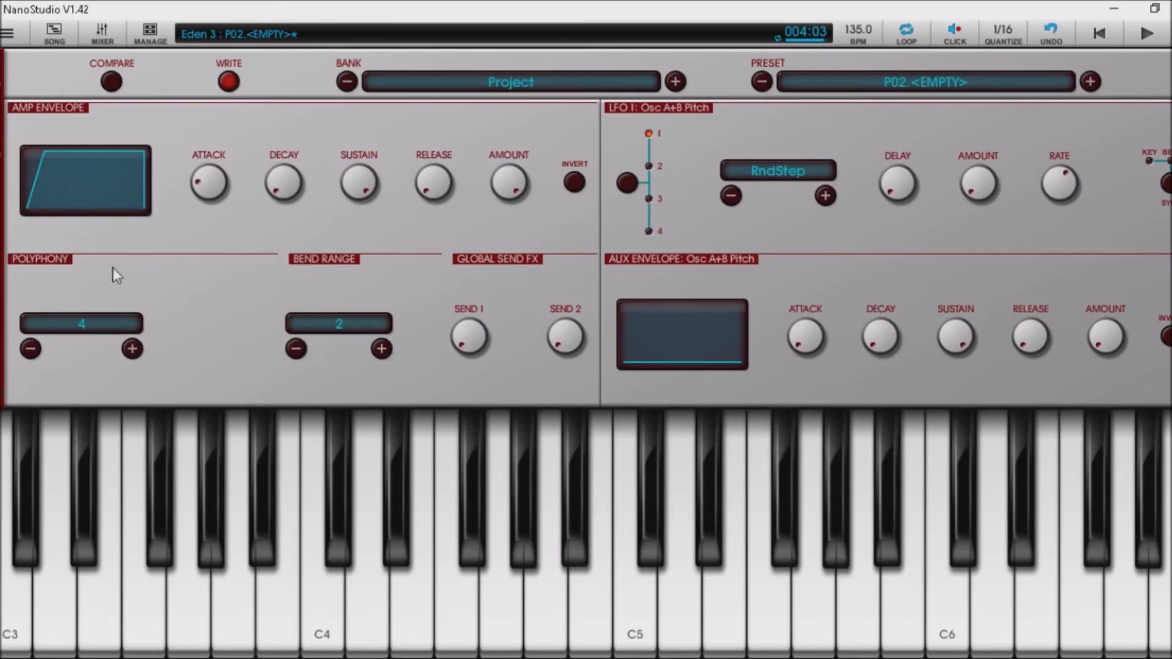
# Reduce Eden 3's polyphony to 1 - Mono.
pyautogui.click(22, 354)
pyautogui.click(22, 354)
pyautogui.click(22, 354)
# Rewind, record a take and lower the amp envelope amount to 0.66.
pyautogui.click(1099, 35)
pyautogui.click(1171, 34)
pyautogui.click(507, 188)
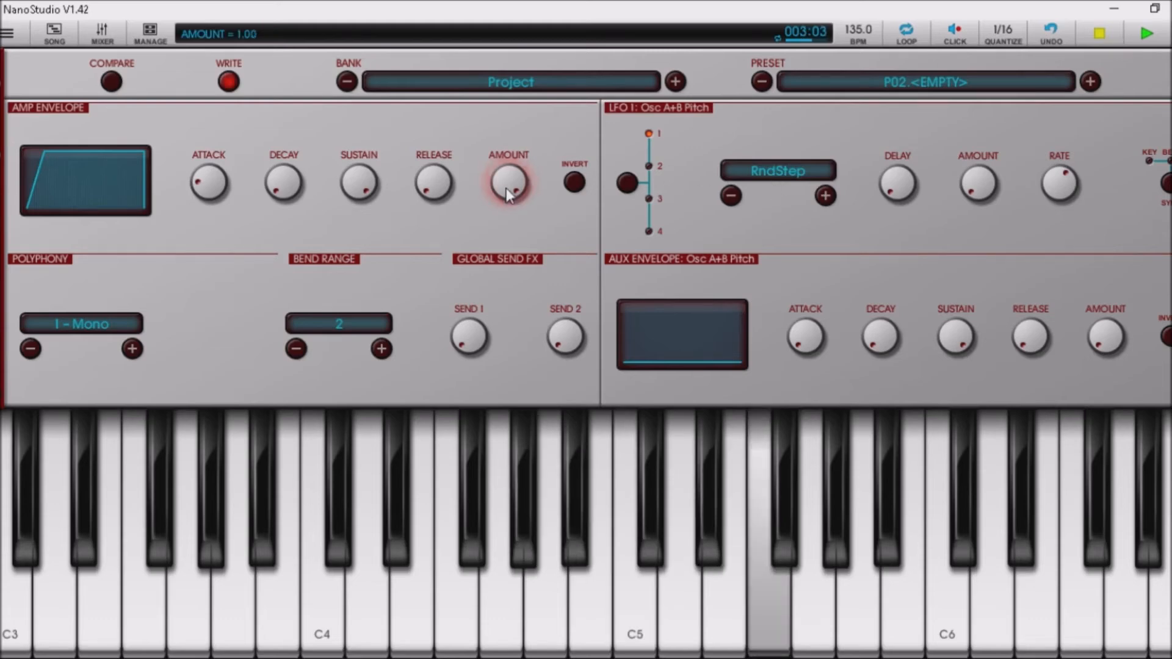
pyautogui.moveTo(506, 188); pyautogui.dragTo(515, 323)
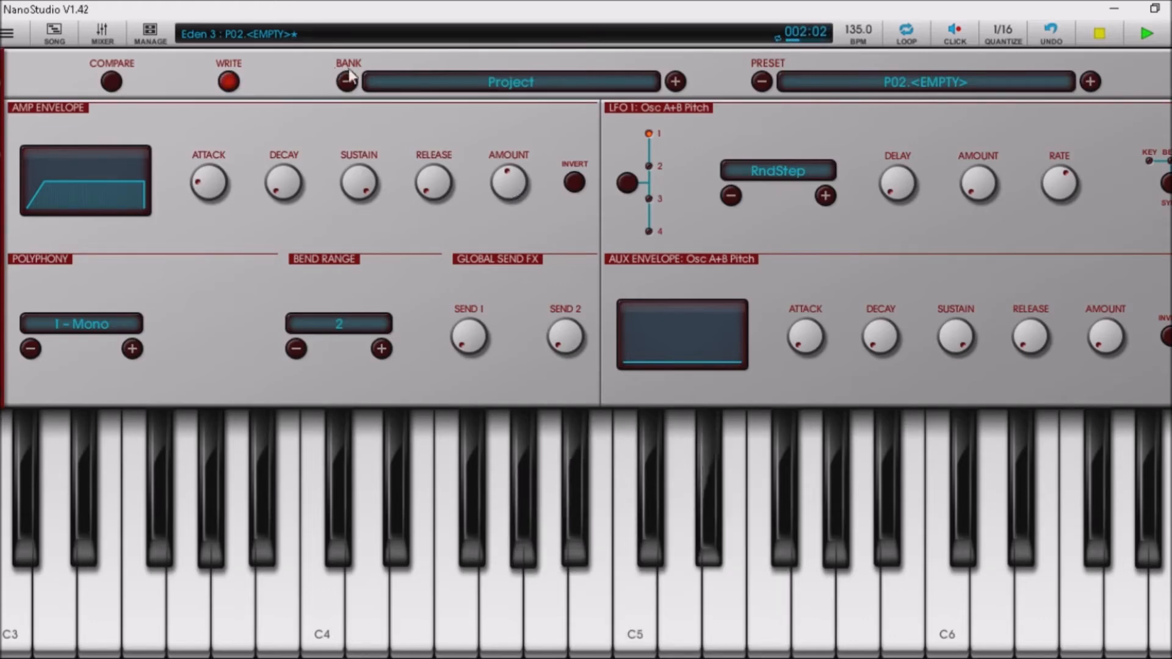
# Save Eden 3's sound as 'Lead' in Project slot P02 and show the instrument list.
pyautogui.click(230, 83)
pyautogui.click(751, 244)
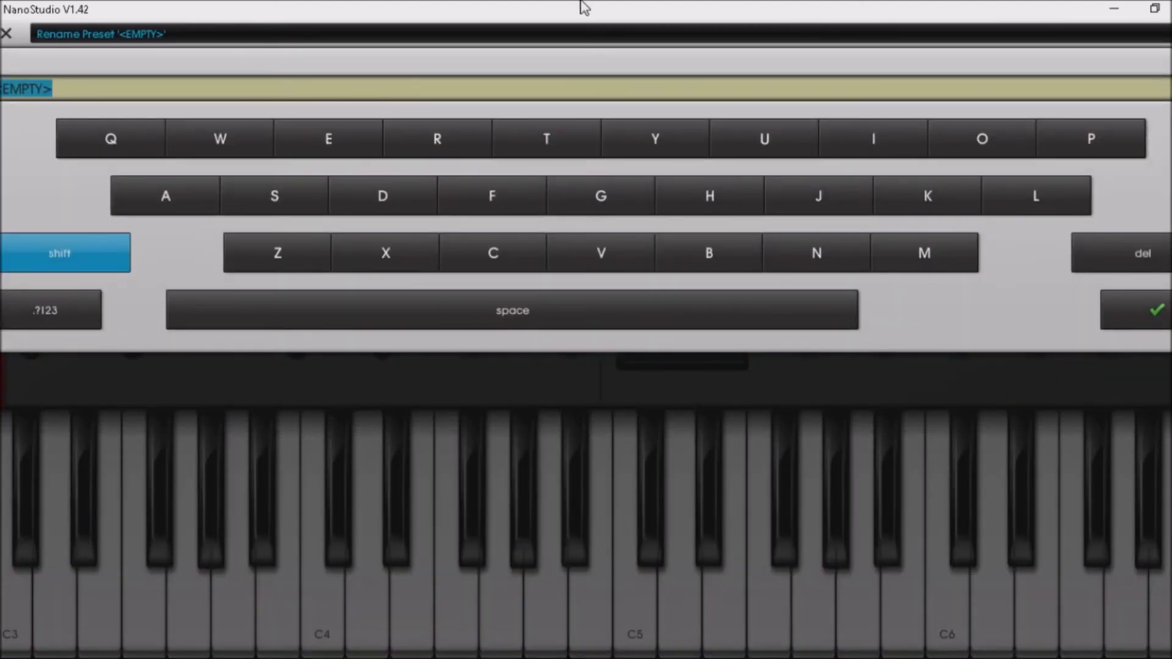
pyautogui.write('Lead')
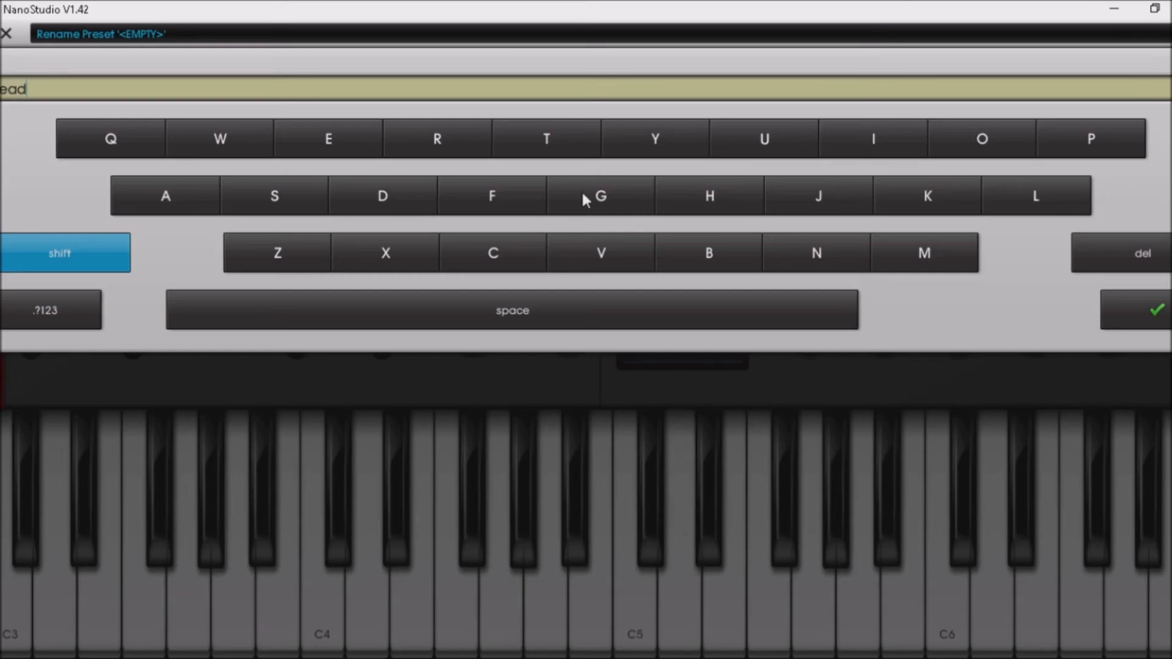
pyautogui.click(1156, 314)
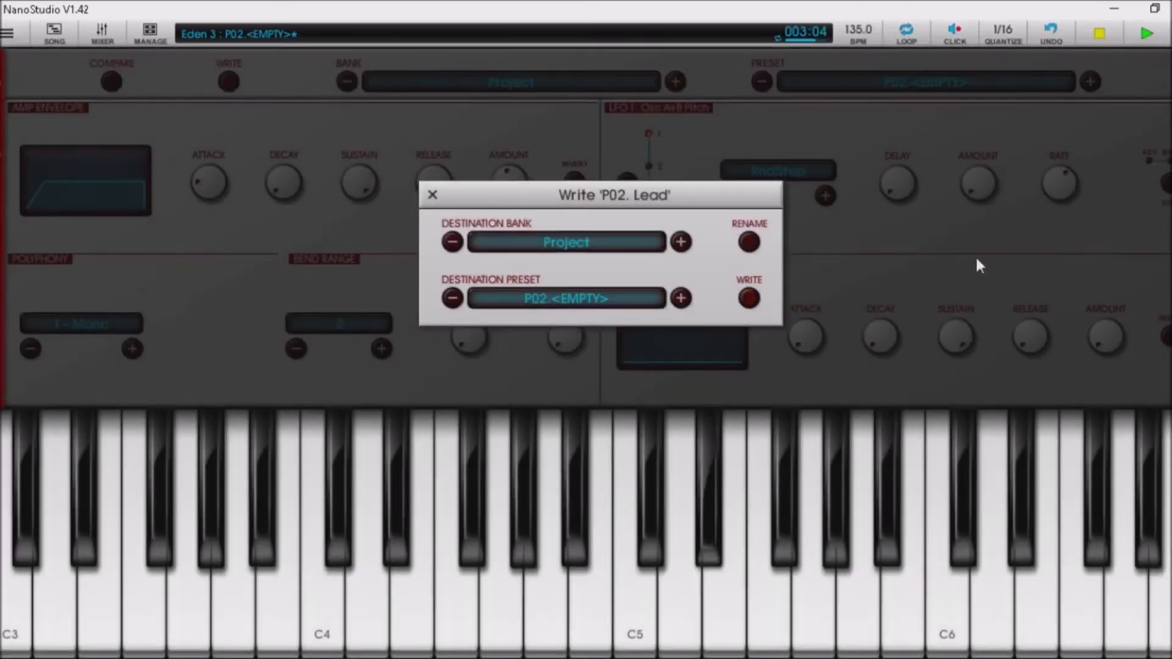
pyautogui.click(748, 282)
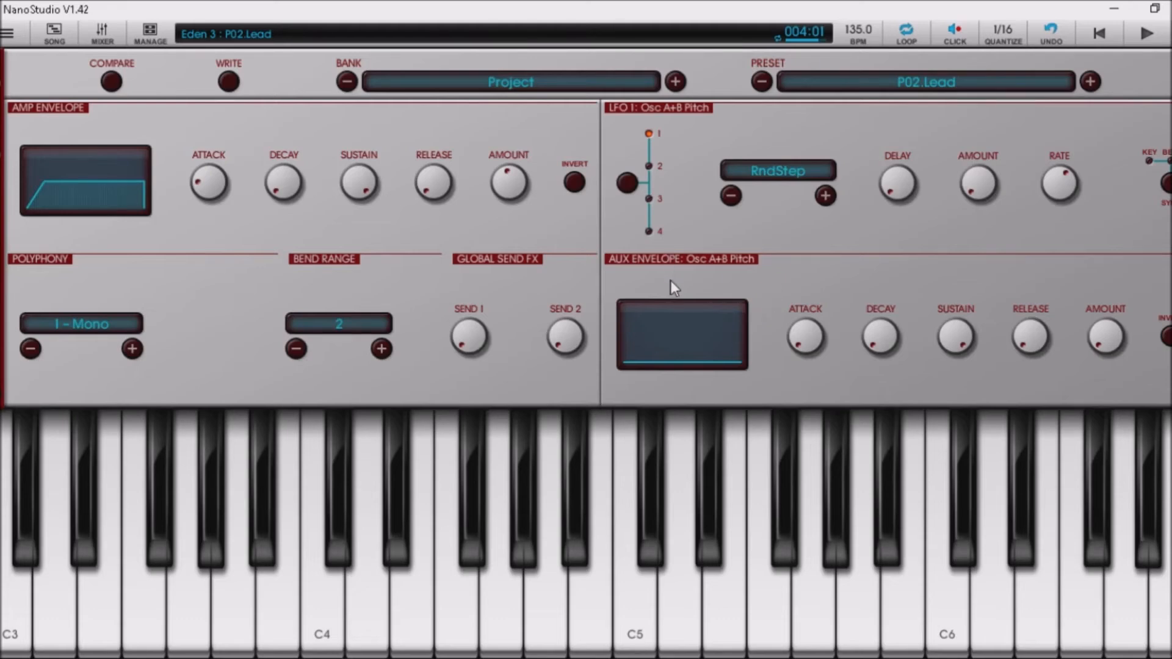
pyautogui.click(7, 34)
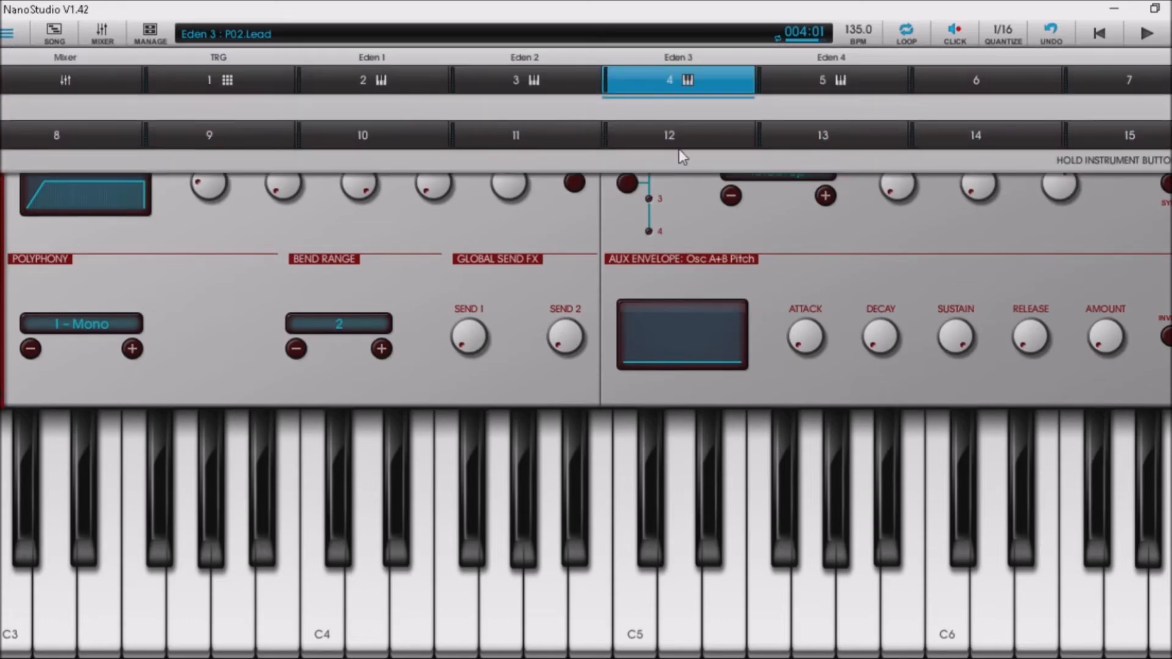
# Switch to Eden 4 and step to the empty Project preset slot P03.
pyautogui.click(858, 78)
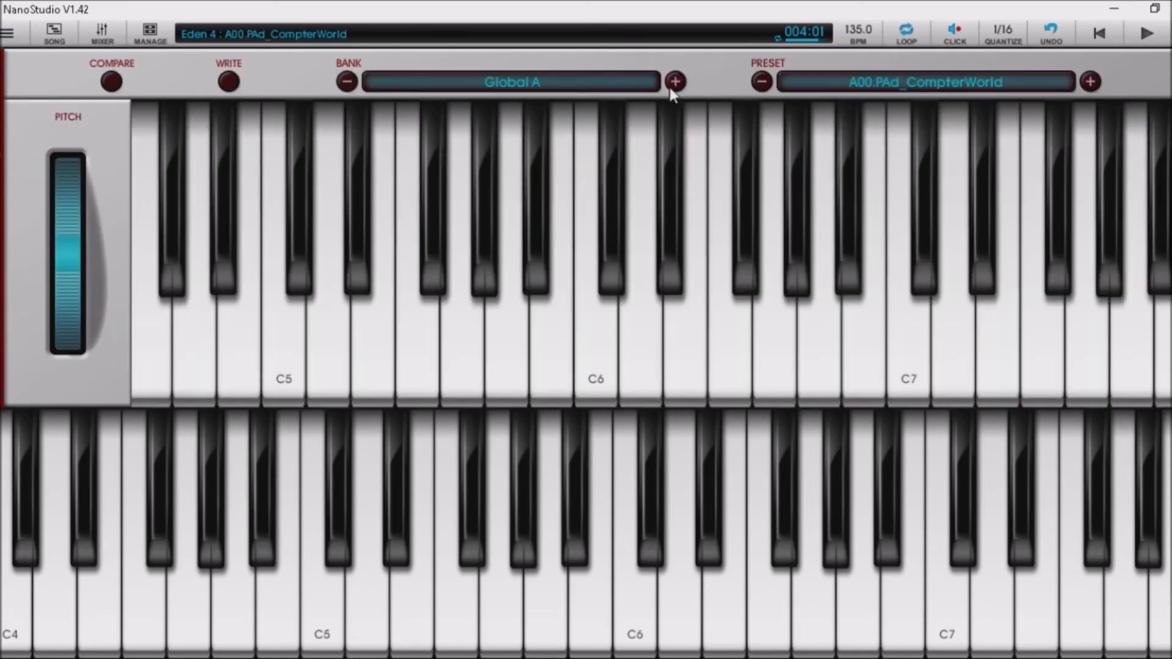
pyautogui.doubleClick(673, 82)
pyautogui.click(675, 81)
pyautogui.click(675, 82)
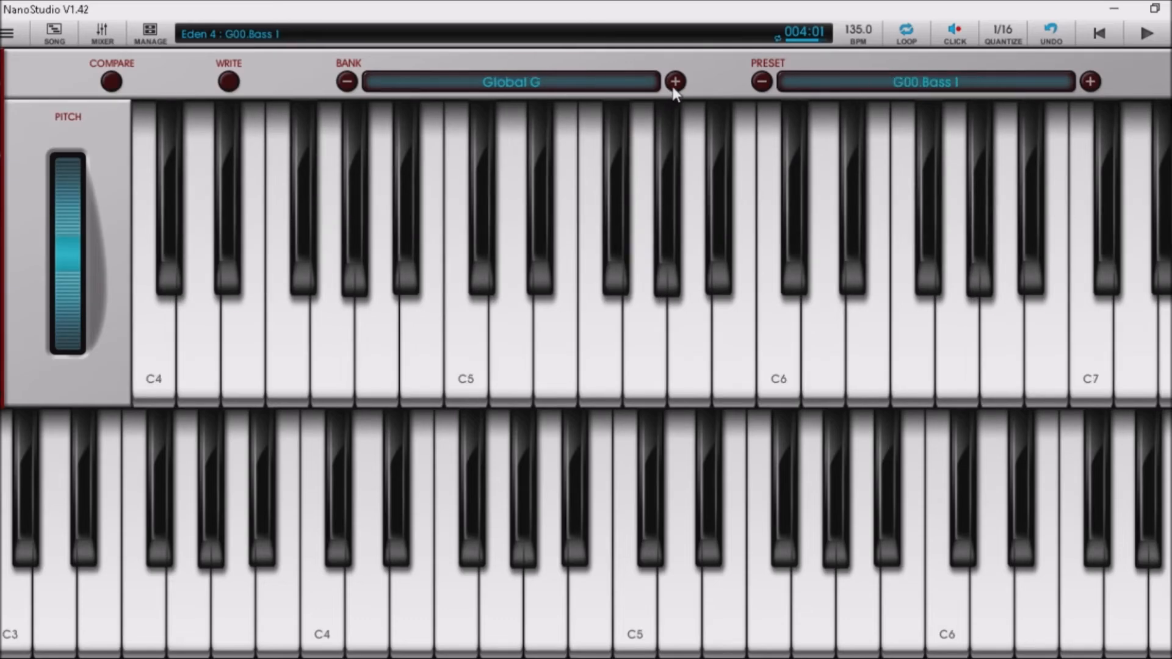
pyautogui.click(675, 81)
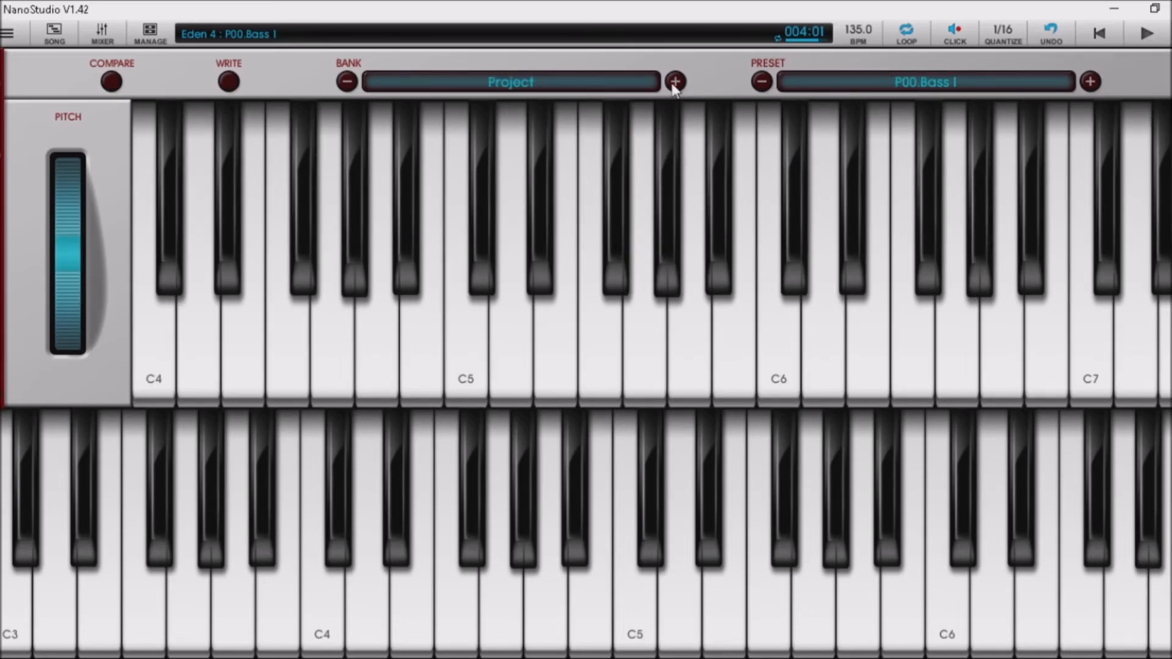
pyautogui.click(1091, 83)
pyautogui.click(1091, 82)
pyautogui.click(1091, 82)
# Set both oscillators to Square, shift the mix toward A (-0.67) and choose RING1 mode.
pyautogui.press('Down')
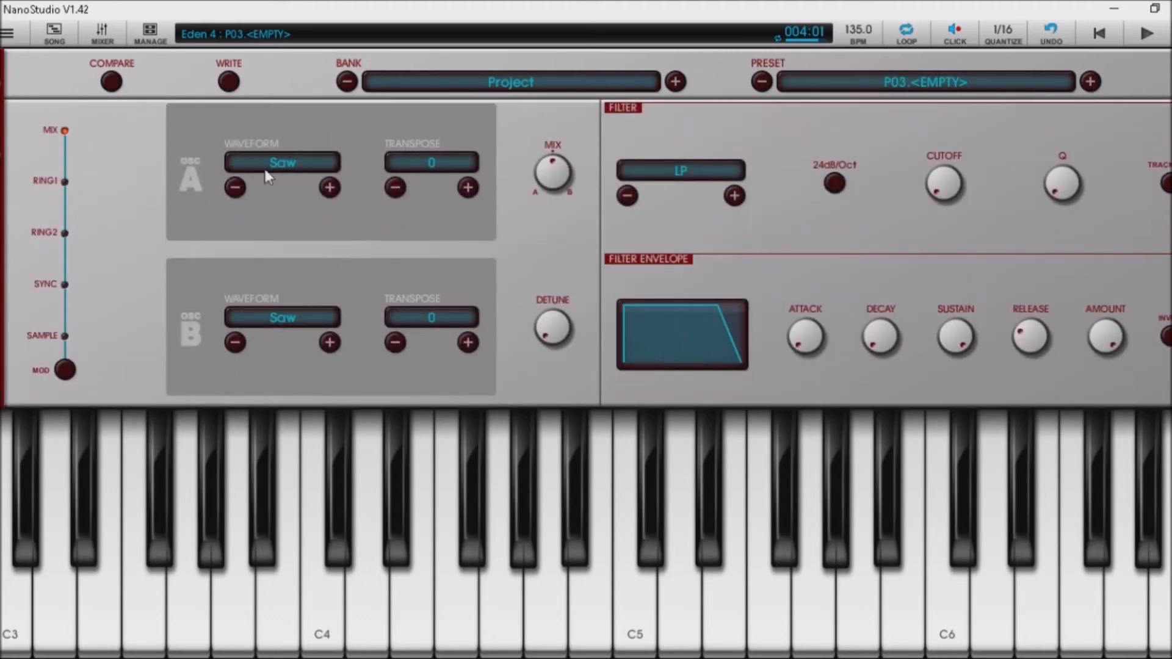
pyautogui.click(323, 190)
pyautogui.click(330, 342)
pyautogui.moveTo(565, 165); pyautogui.dragTo(566, 219)
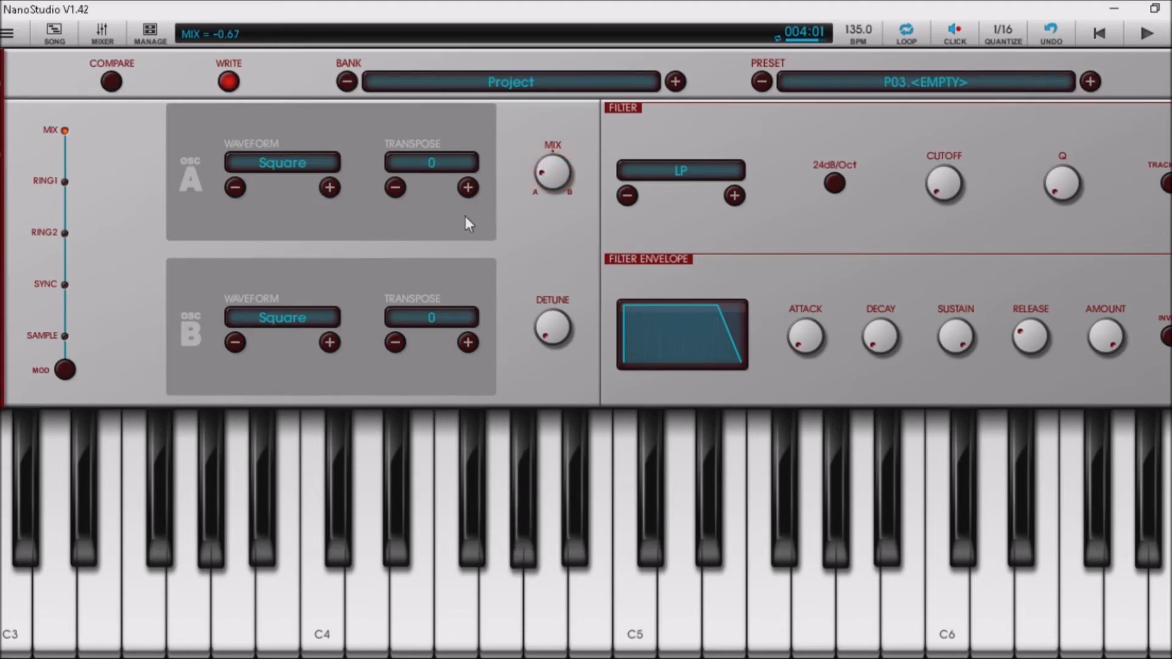
pyautogui.click(66, 373)
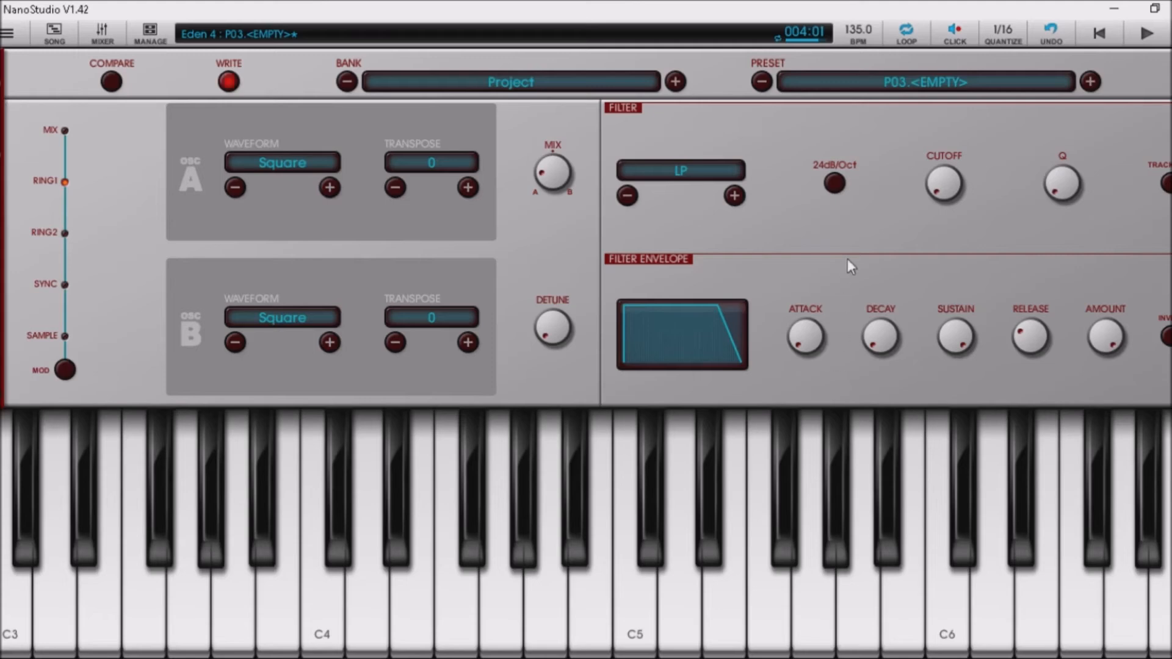
pyautogui.scroll(-5, 847, 259)
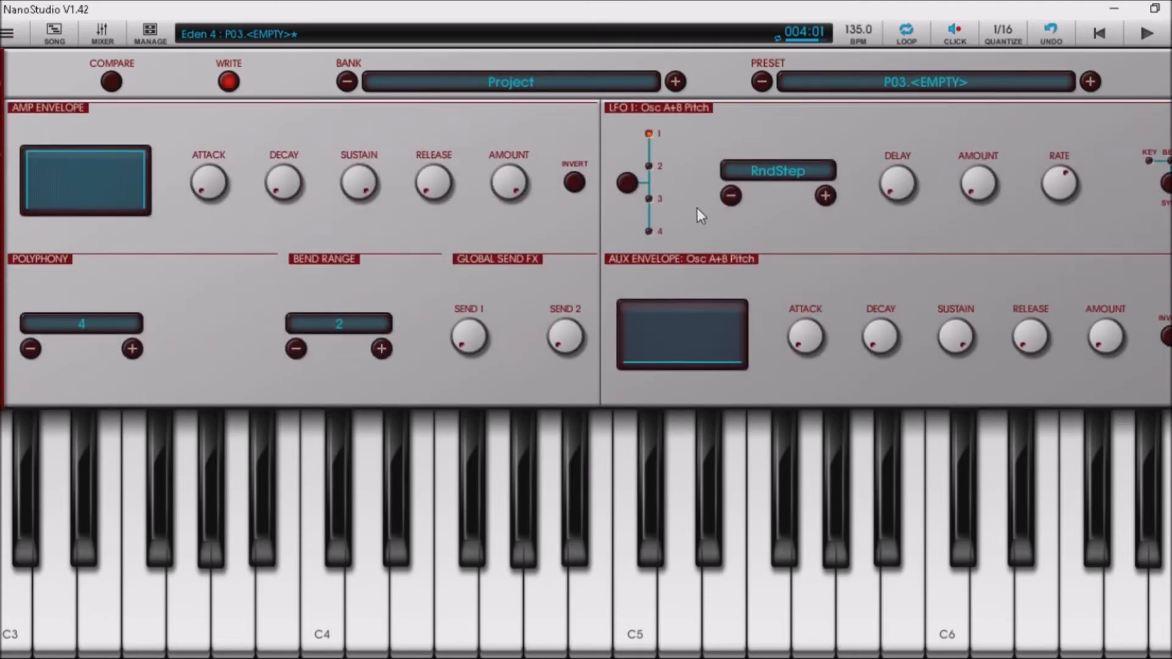
# Switch LFO 1 to a Sine wave, raise its amount and lower its rate.
pyautogui.click(735, 205)
pyautogui.moveTo(963, 194); pyautogui.dragTo(986, 160)
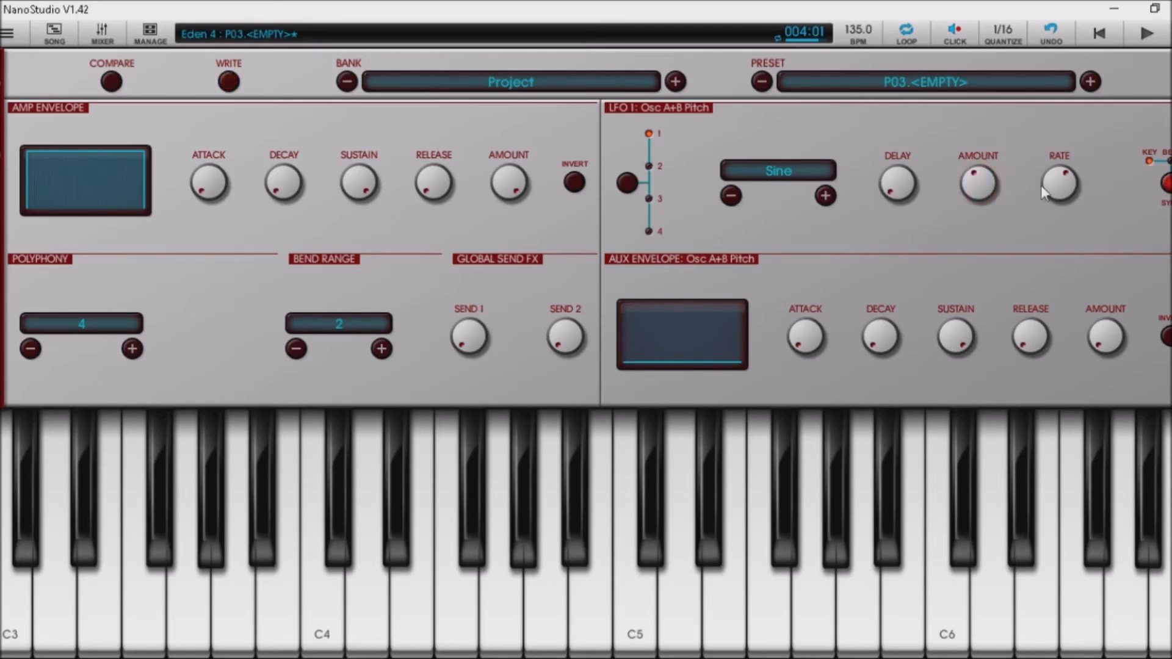
pyautogui.moveTo(1041, 185); pyautogui.dragTo(983, 155)
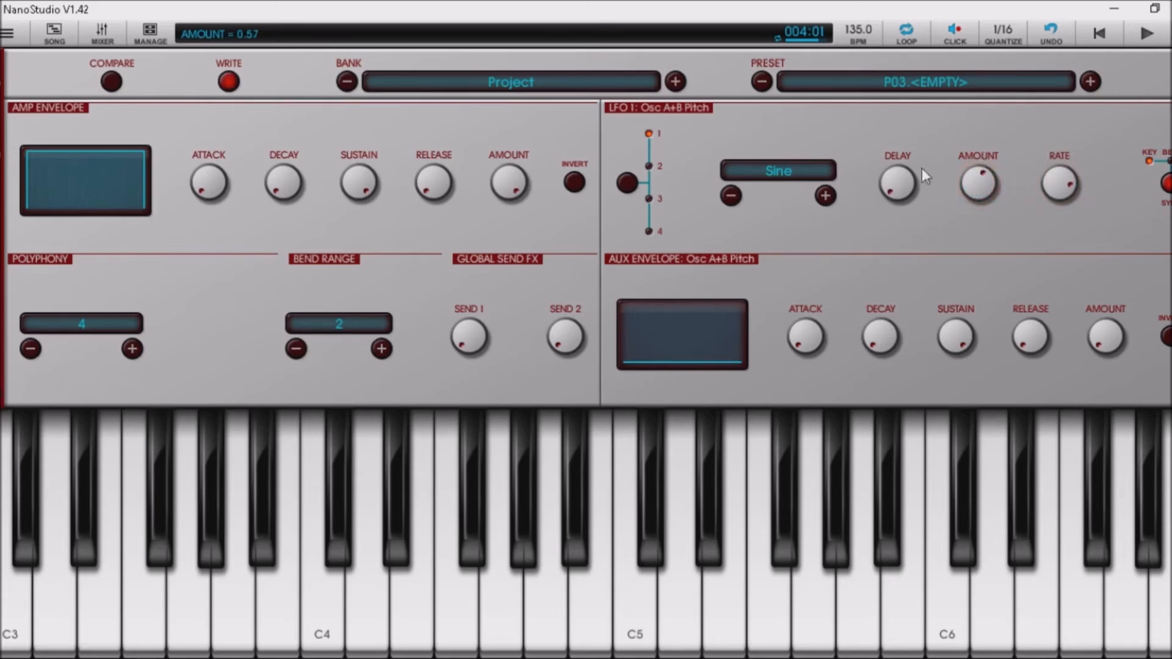
# Make Eden 4 monophonic and audition it on notes such as C3, D3 and F3.
pyautogui.click(32, 345)
pyautogui.press('d')
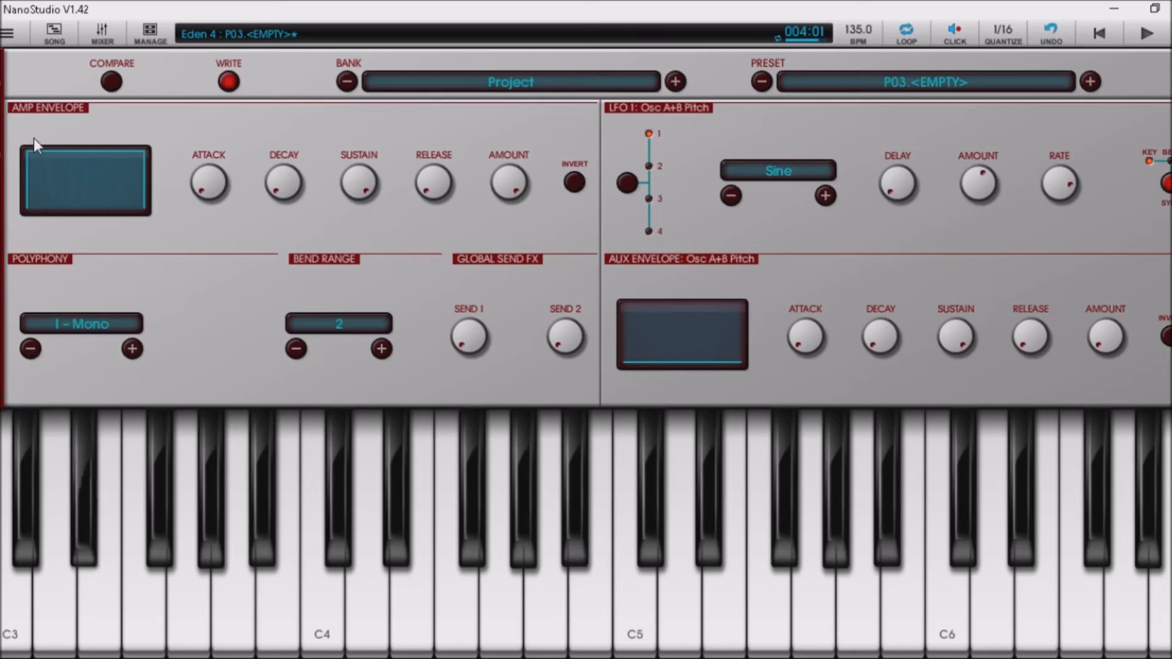
pyautogui.press('v')
pyautogui.press('d')
pyautogui.press('x')
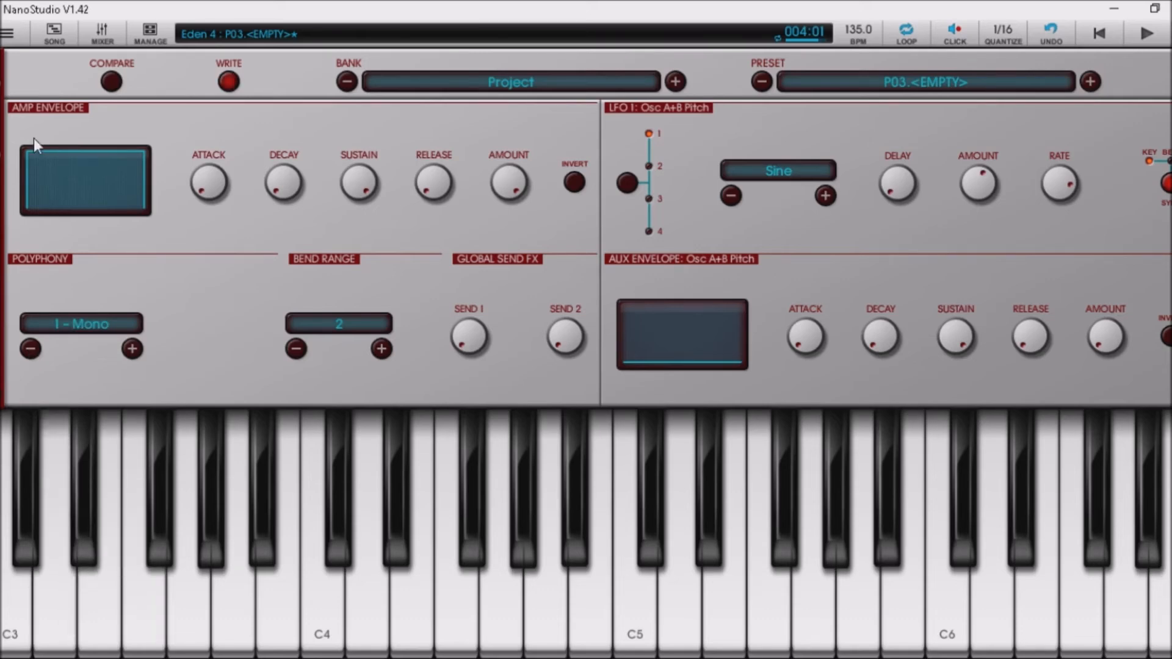
pyautogui.press('z')
pyautogui.press('v')
# Reduce the LFO 1 vibrato amount and check it by replaying F3.
pyautogui.moveTo(964, 182); pyautogui.dragTo(972, 214)
pyautogui.press('v')
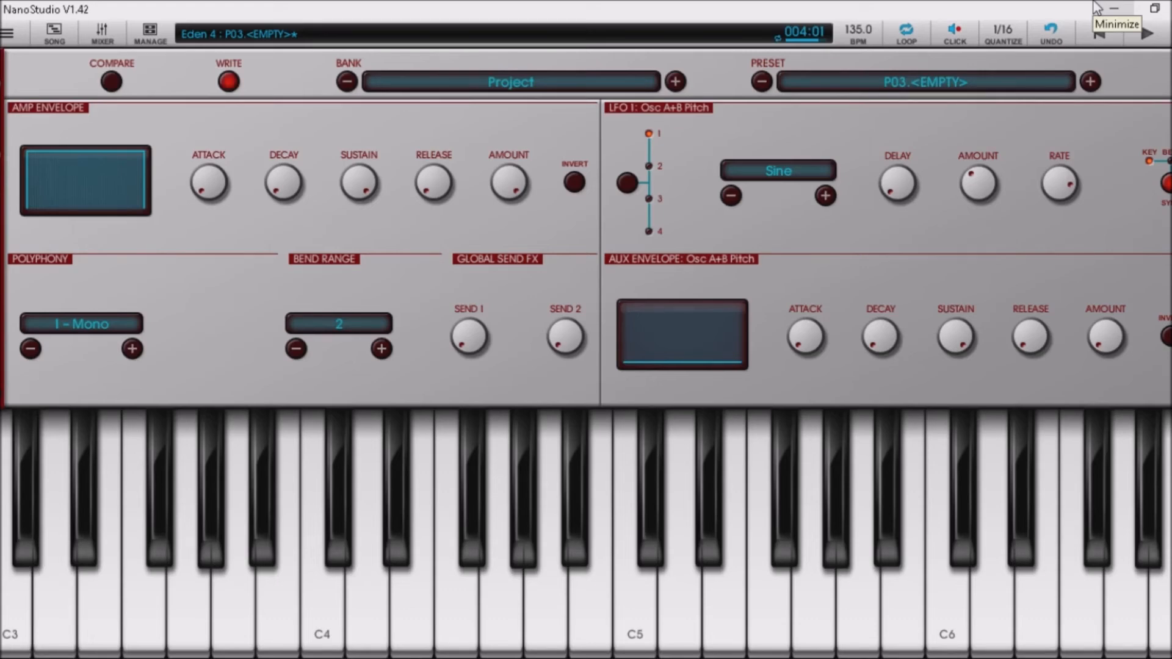
pyautogui.press('v')
pyautogui.press('v')
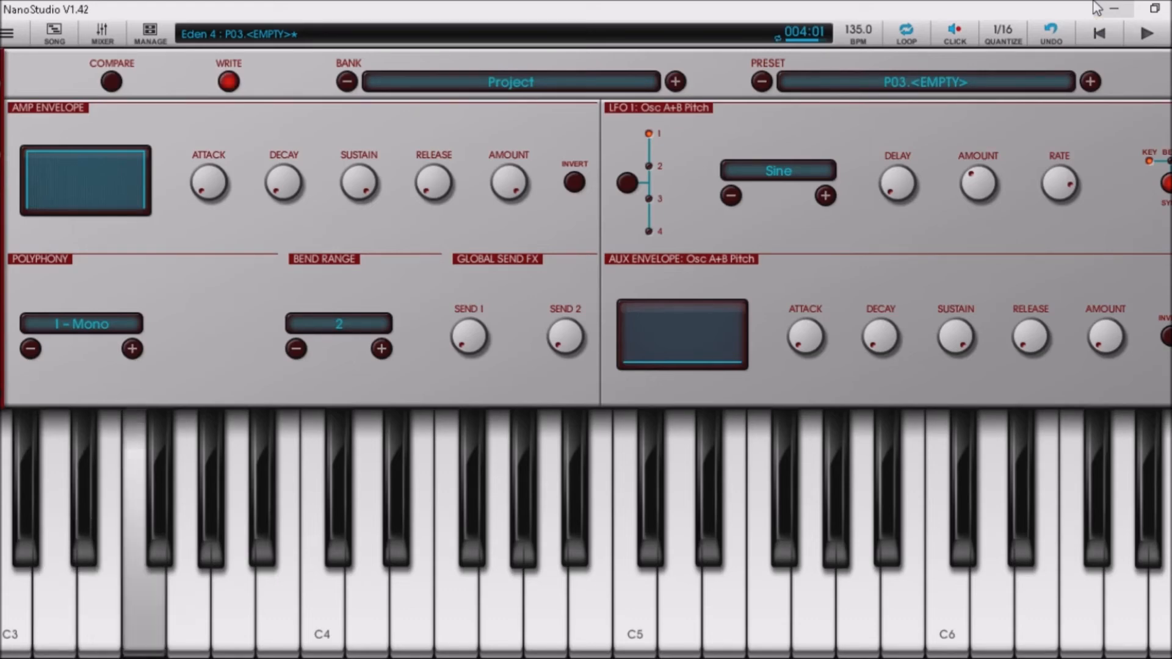
pyautogui.press('v')
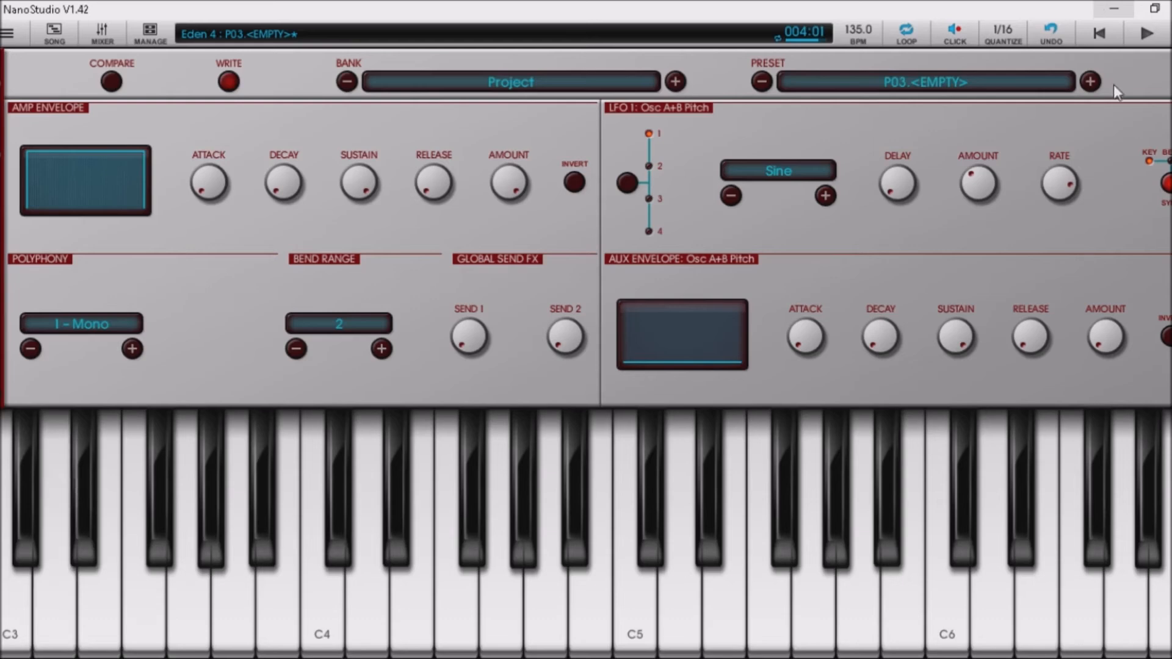
# Replay the song from the start and set the amp envelope amount to 0.41, ready to write.
pyautogui.click(1106, 34)
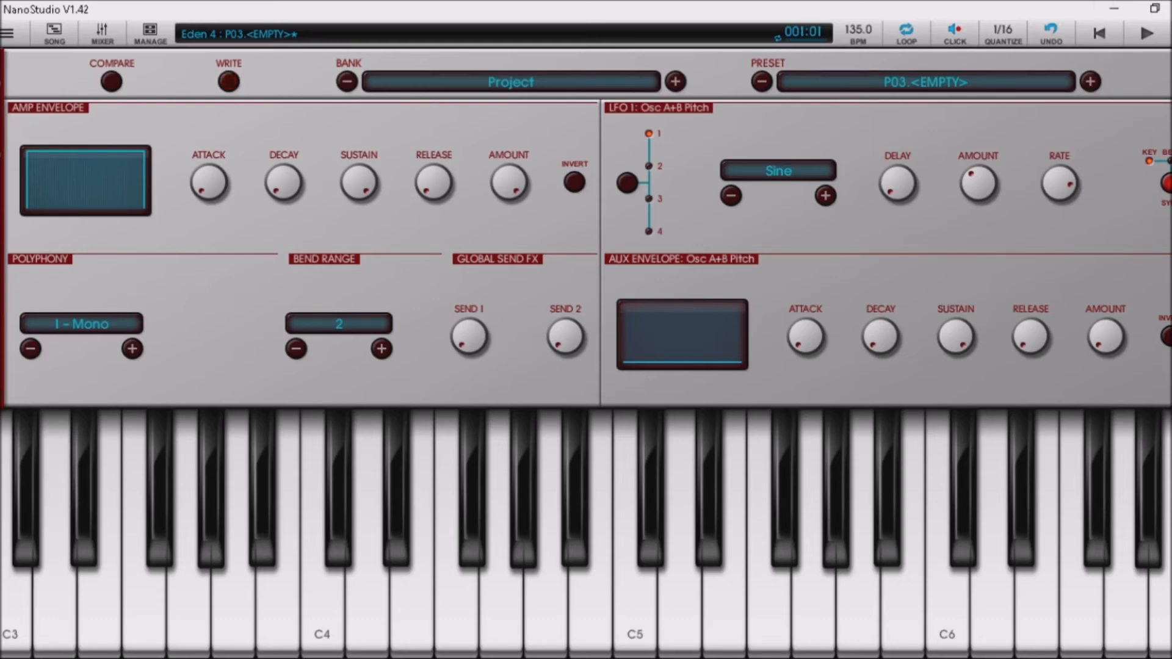
pyautogui.click(1170, 33)
pyautogui.click(1132, 38)
pyautogui.moveTo(511, 203); pyautogui.dragTo(533, 283)
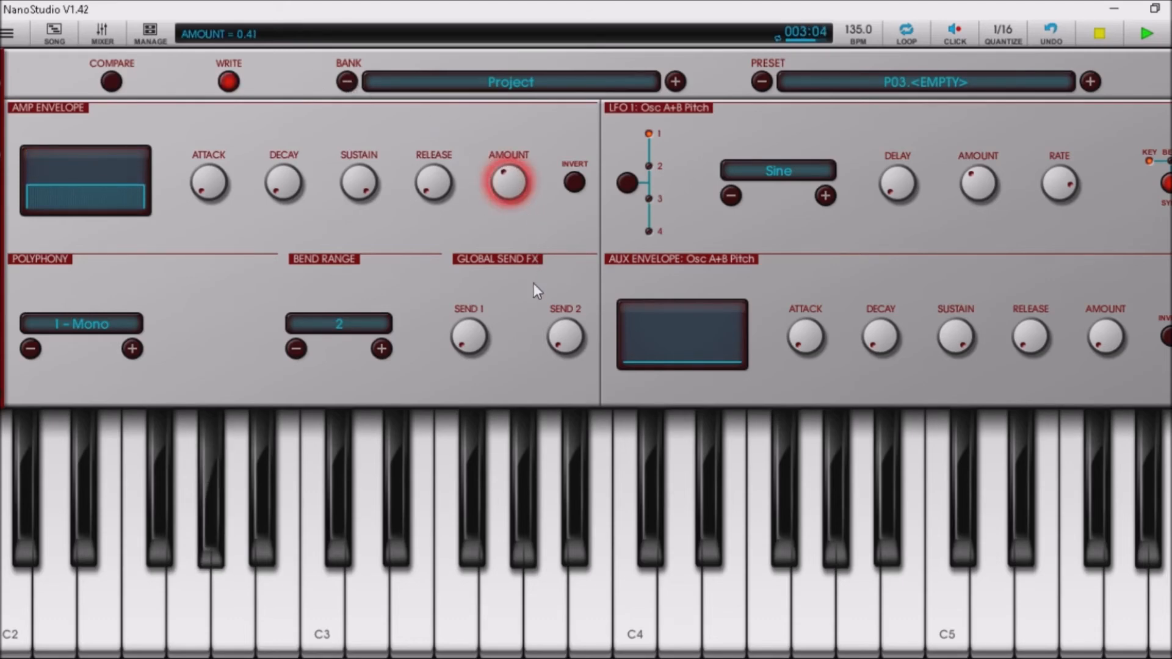
pyautogui.click(228, 82)
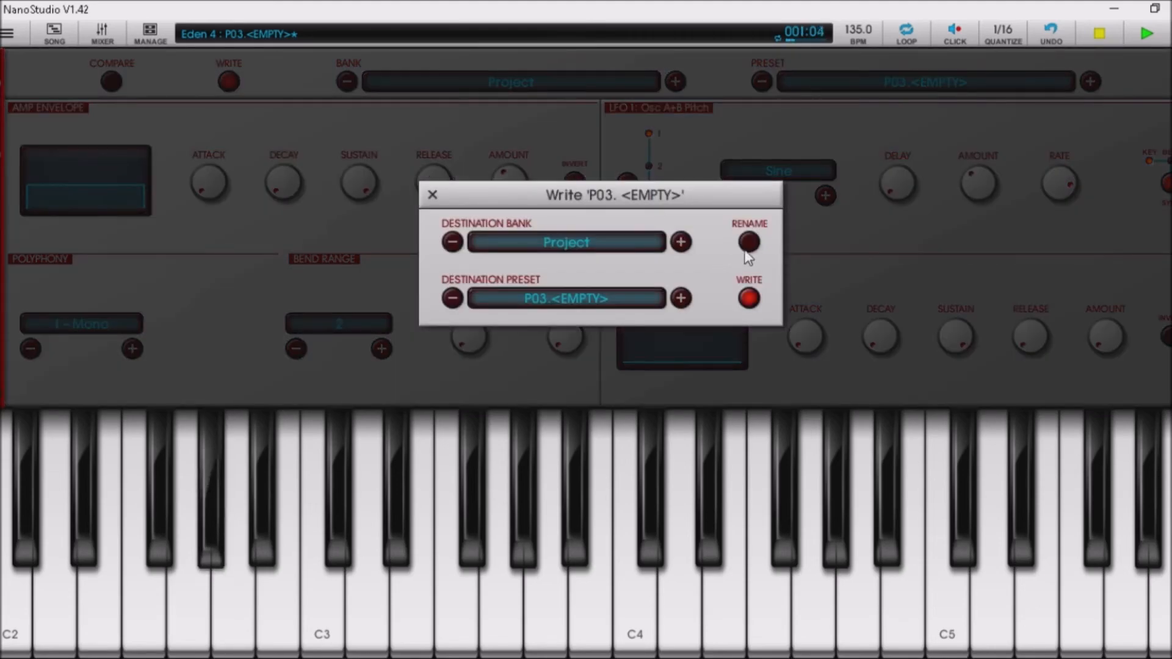
# Write the patch as Project preset P03.Stylophone, stop playback and return to the mixer.
pyautogui.click(748, 243)
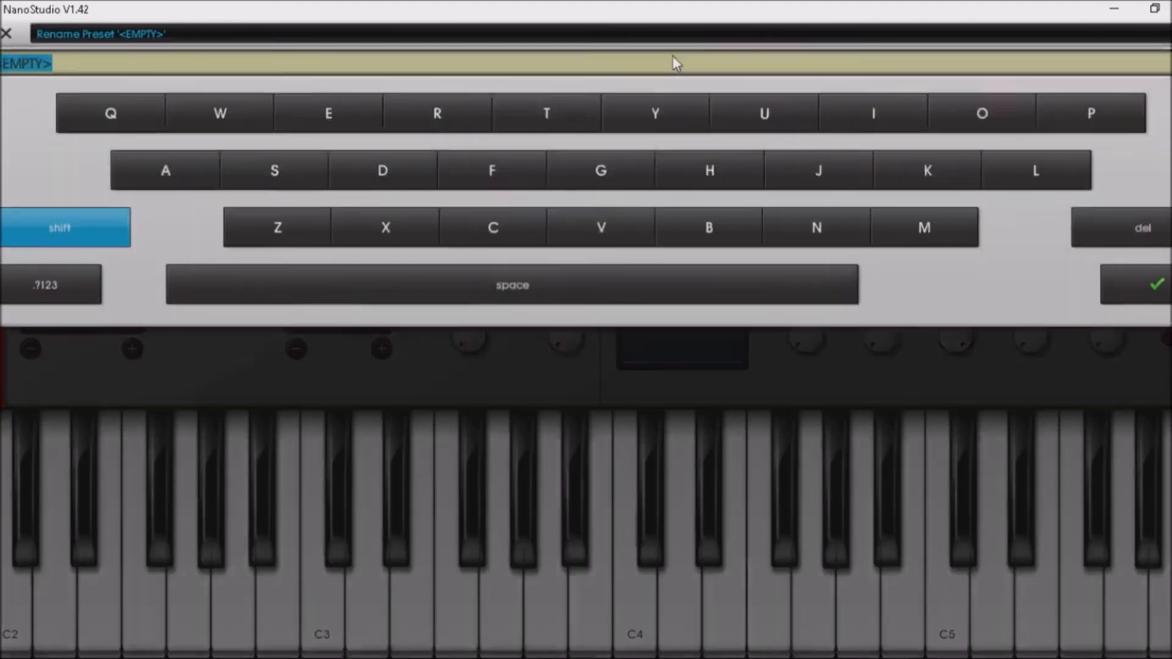
pyautogui.press('BackSpace')
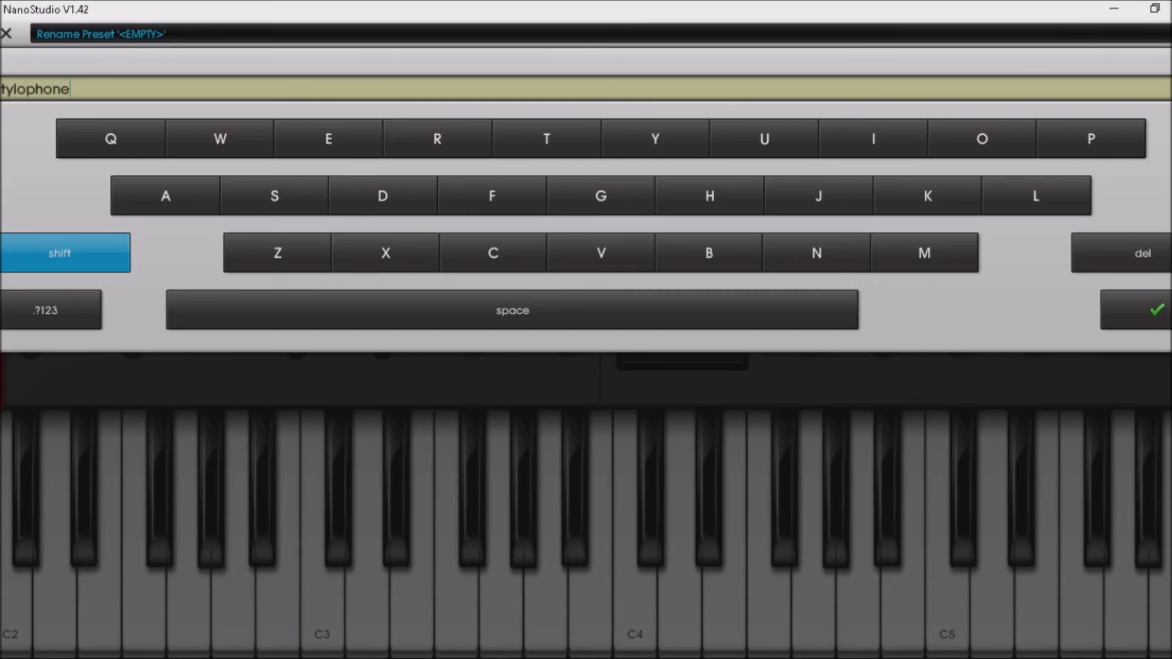
pyautogui.click(1163, 325)
pyautogui.click(749, 299)
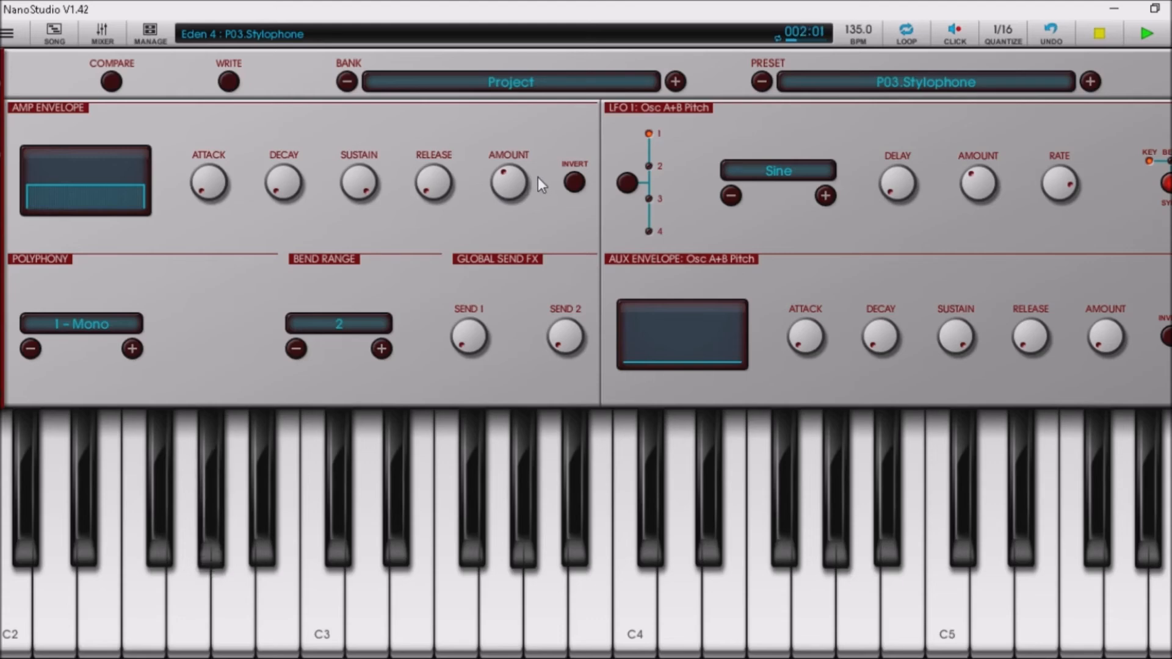
pyautogui.press('space')
pyautogui.click(103, 31)
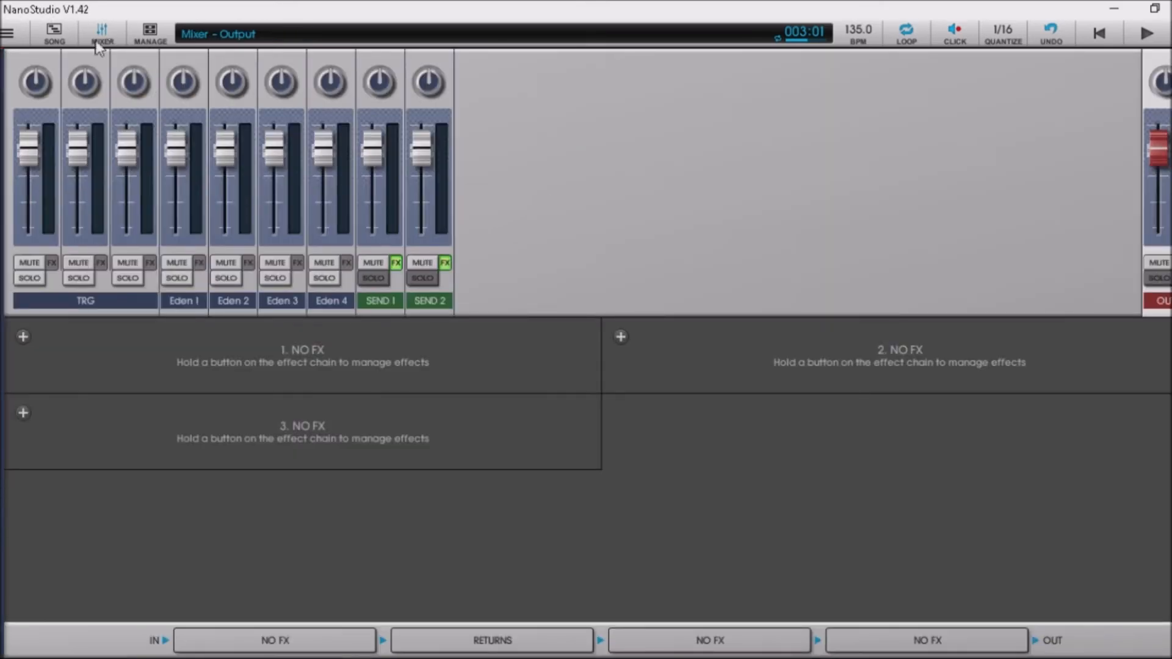
# Save the current project and reload Pocket Calculator.prj.
pyautogui.click(33, 229)
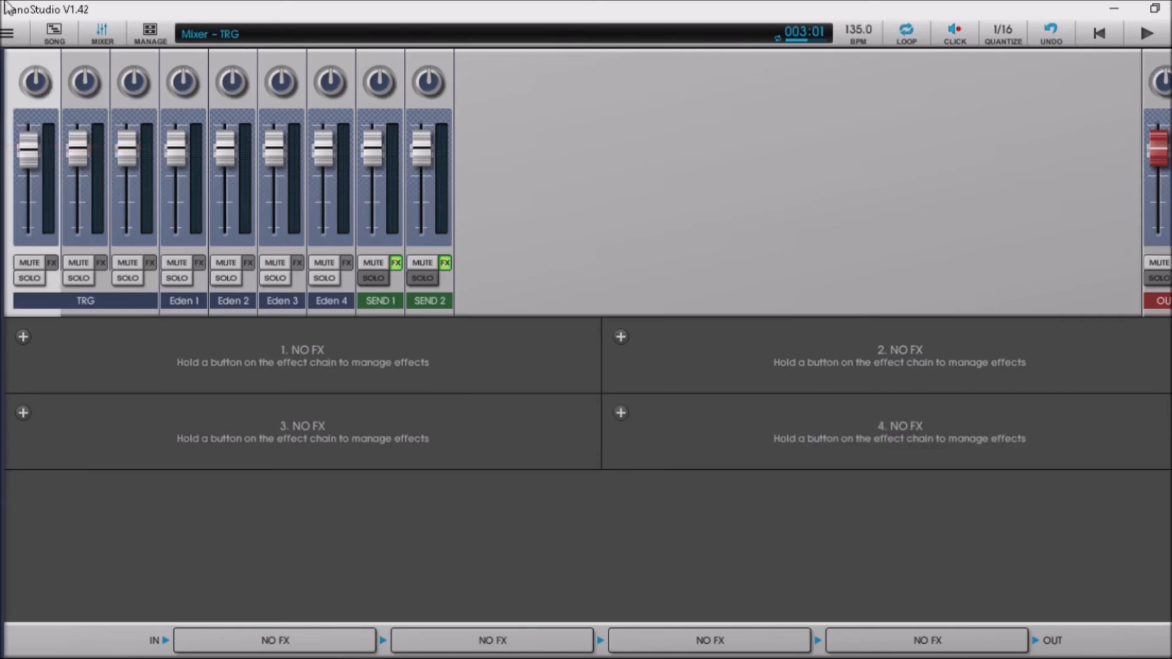
pyautogui.click(170, 36)
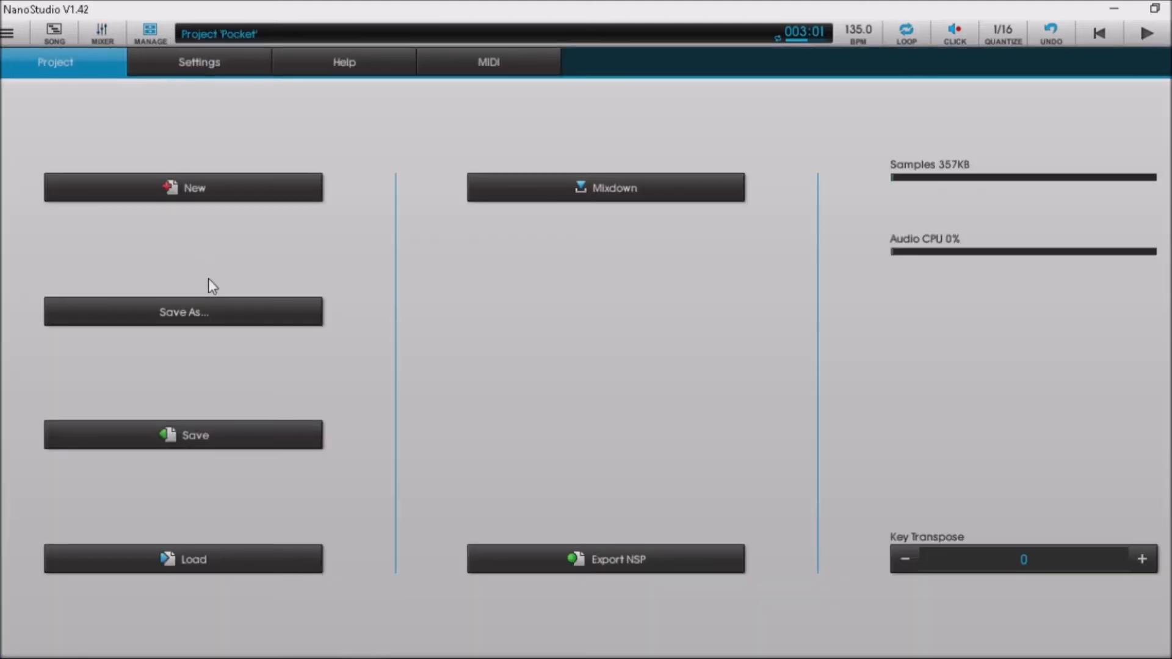
pyautogui.click(220, 426)
pyautogui.click(212, 549)
pyautogui.doubleClick(258, 279)
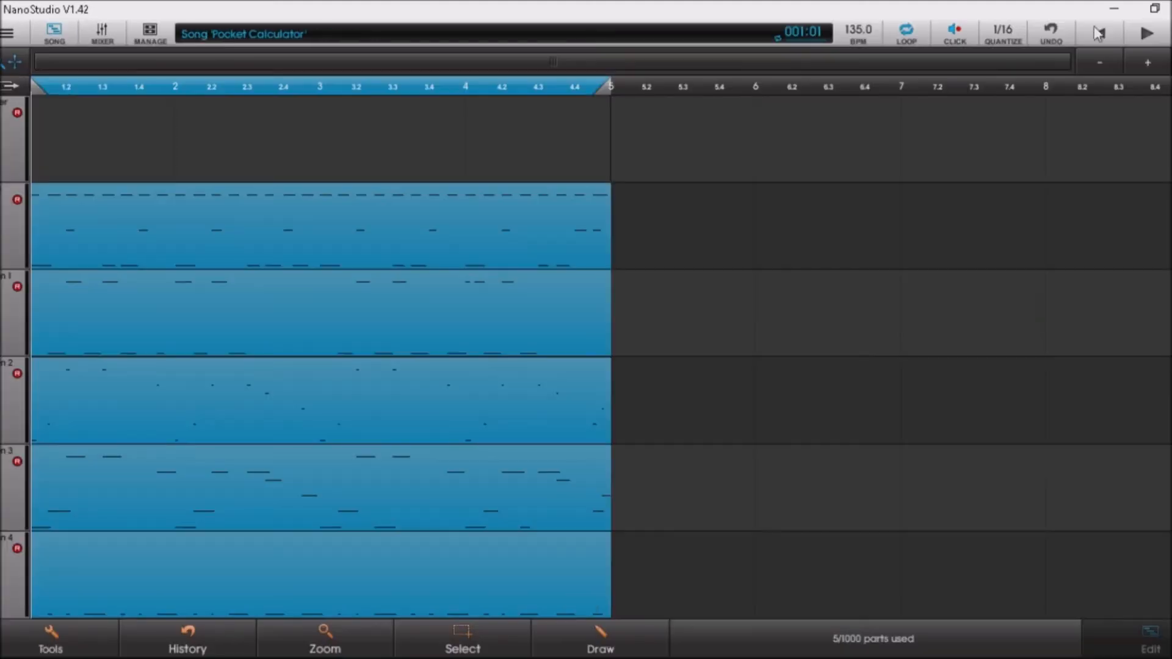
# In the mixer, check the TRG channel's effects and its drum instrument.
pyautogui.click(103, 35)
pyautogui.click(119, 299)
pyautogui.click(7, 34)
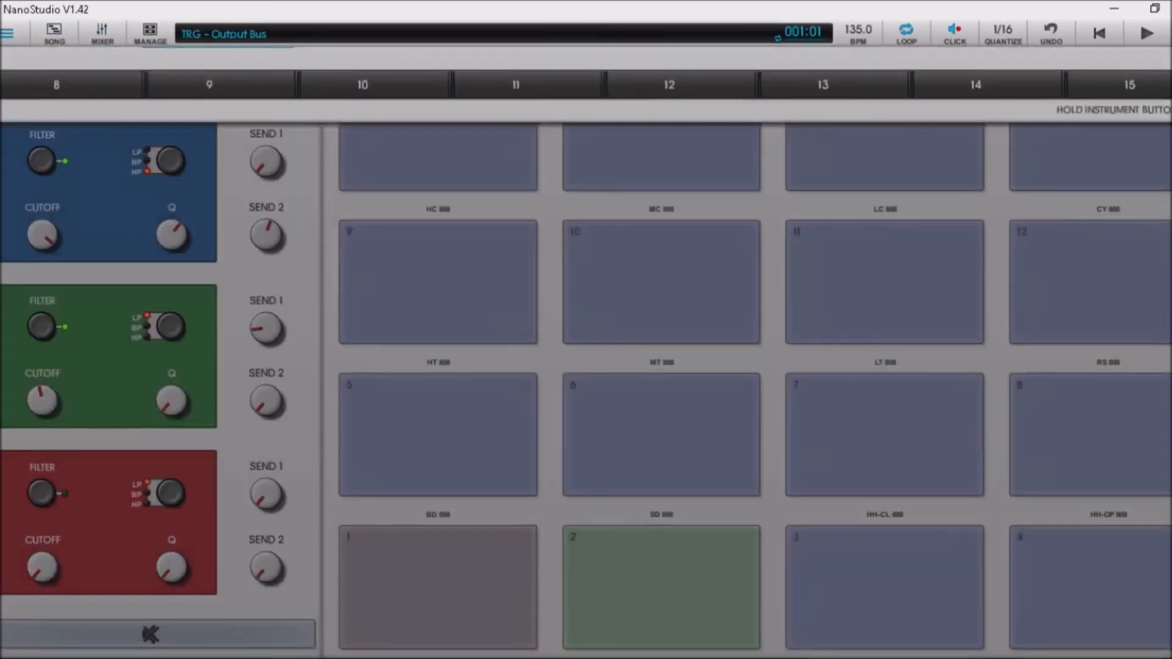
pyautogui.click(125, 91)
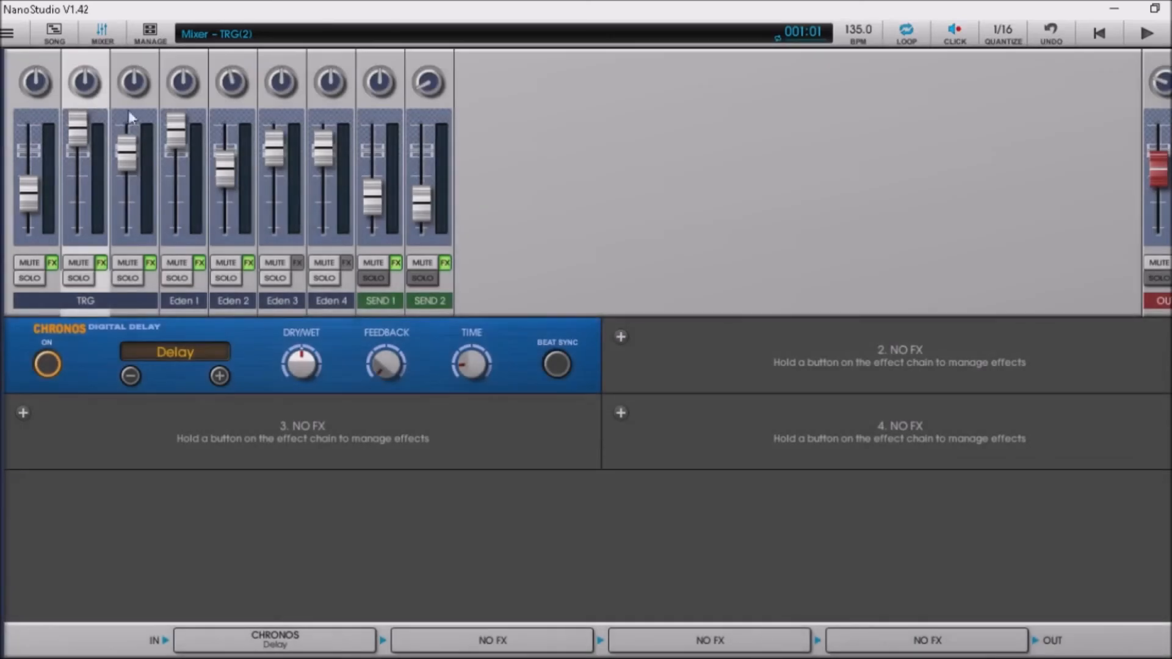
# Step through the second TRG, Eden 1, Eden 2, Eden 4 and SEND 1 reverb chains, ending on TRG.
pyautogui.click(141, 302)
pyautogui.click(204, 306)
pyautogui.click(251, 303)
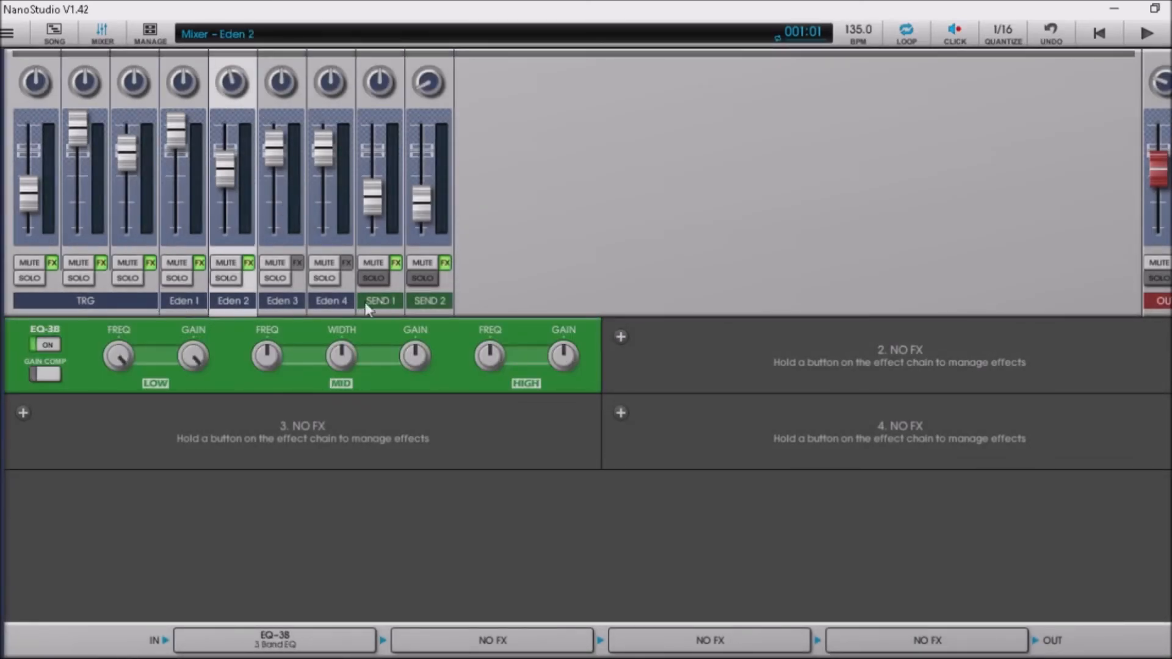
pyautogui.click(330, 305)
pyautogui.click(373, 303)
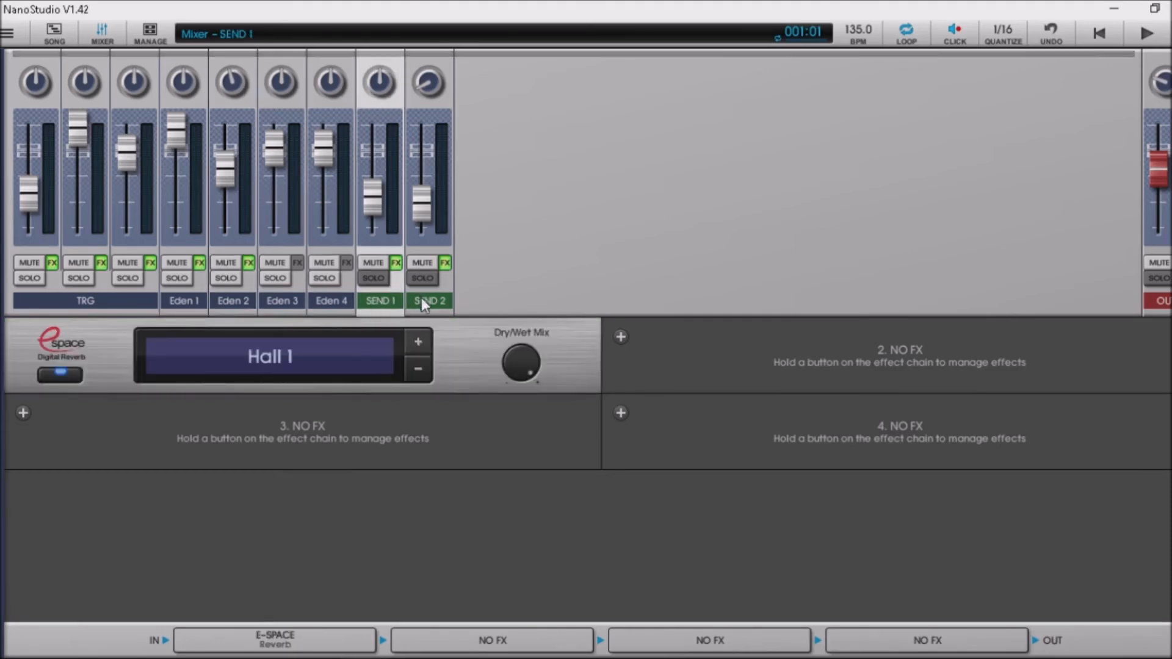
pyautogui.click(34, 308)
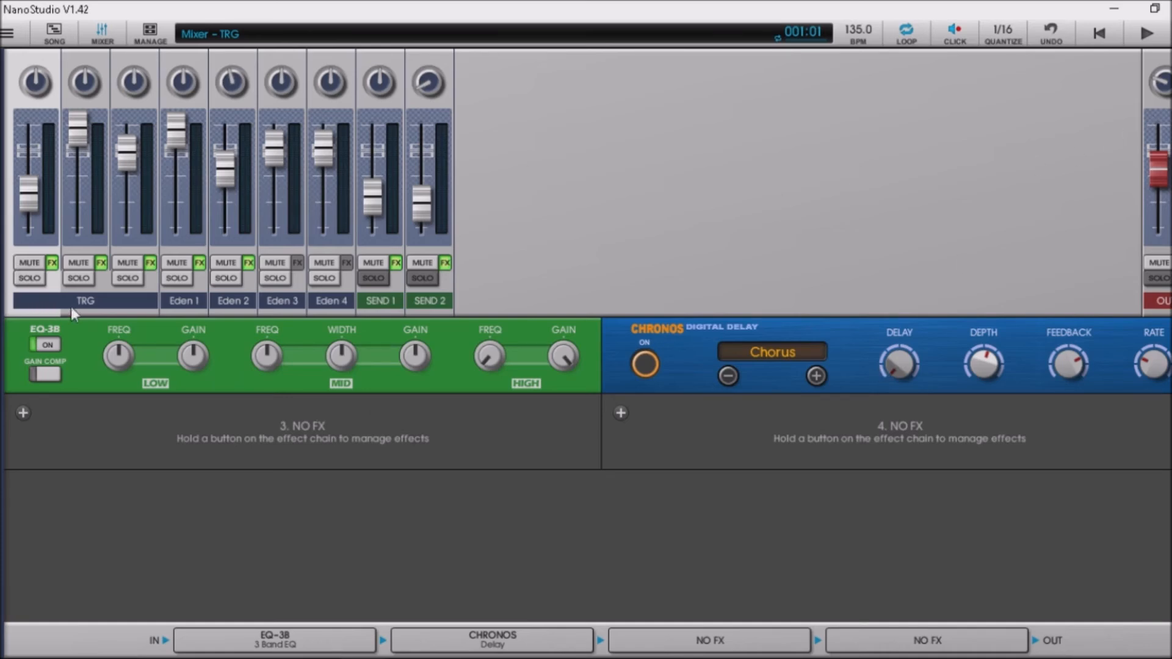
# Start playback, speed up the TRG chorus rate, and try then reset an EQ-3B mid boost.
pyautogui.press('space')
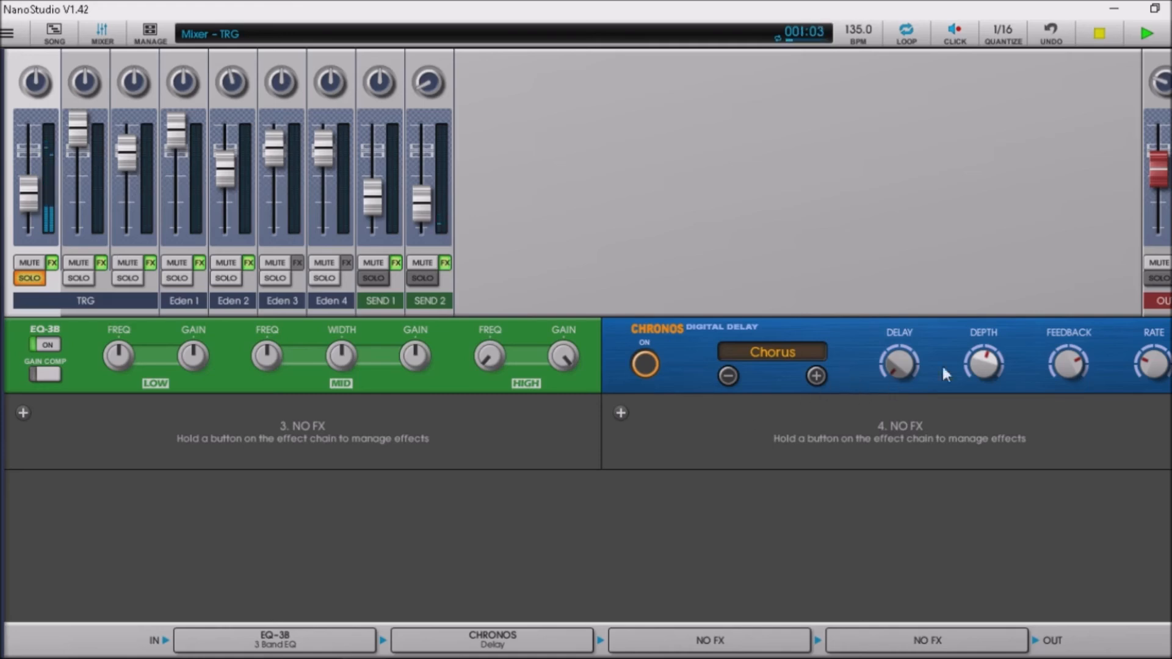
pyautogui.moveTo(1151, 364); pyautogui.dragTo(1151, 352)
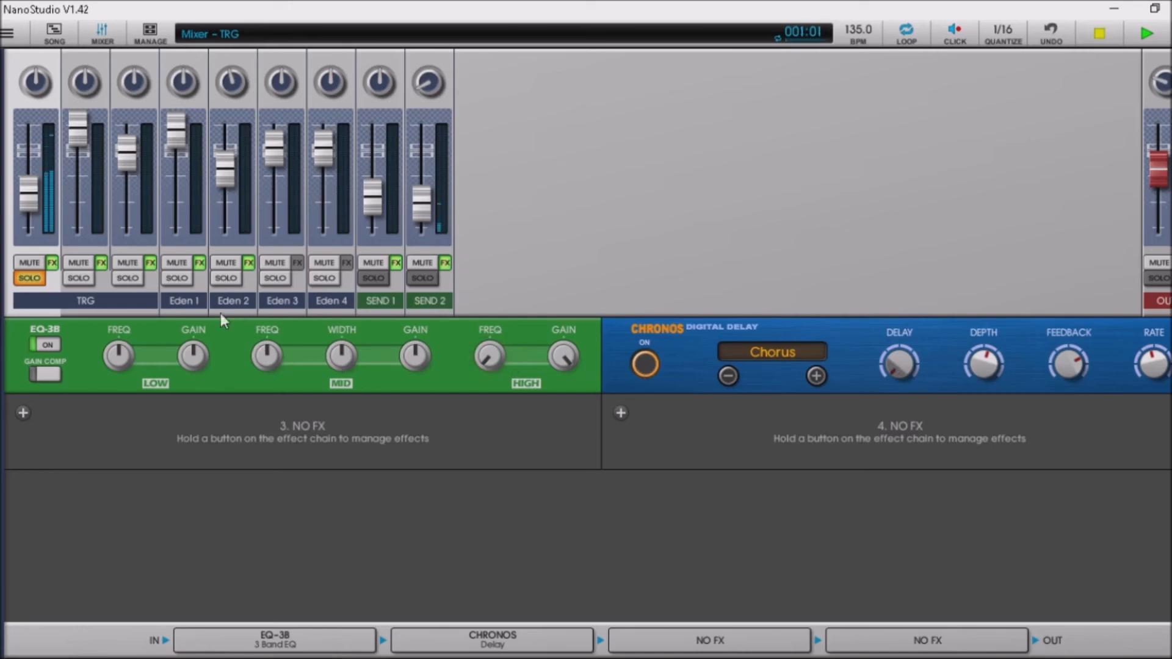
pyautogui.moveTo(425, 361)
pyautogui.mouseDown()
pyautogui.moveTo(430, 300)
pyautogui.moveTo(423, 377)
pyautogui.mouseUp()
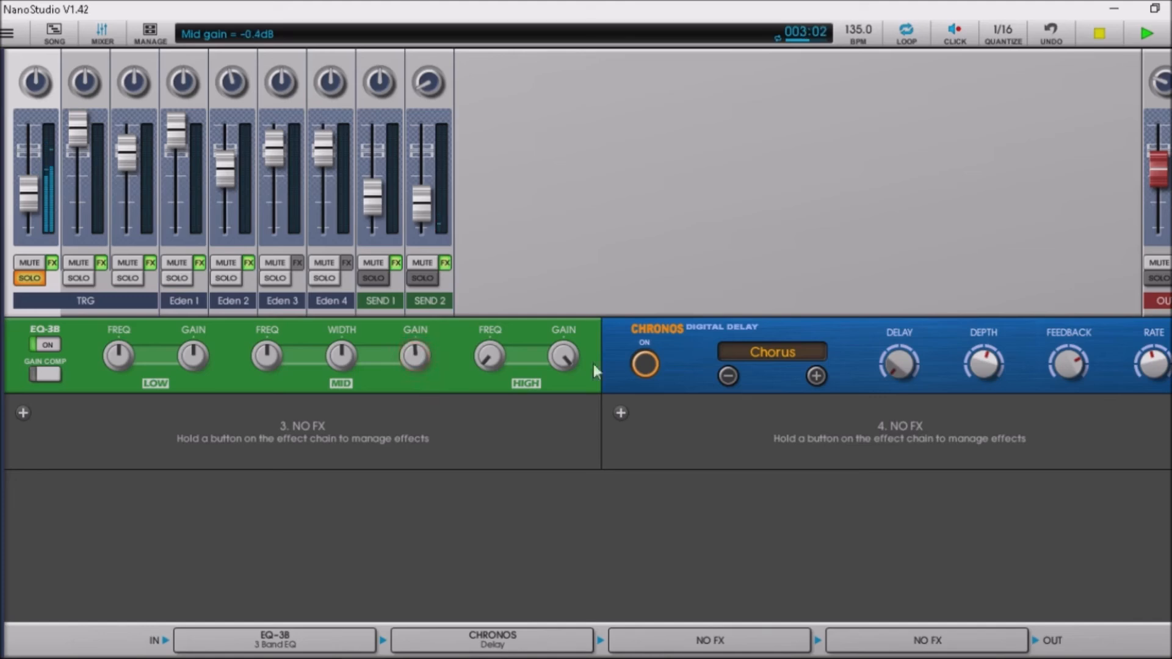
# Readjust the chorus rate, set DEPTH to 0.30, solo Eden 2, and select the second TRG strip.
pyautogui.moveTo(1155, 371); pyautogui.dragTo(1148, 351)
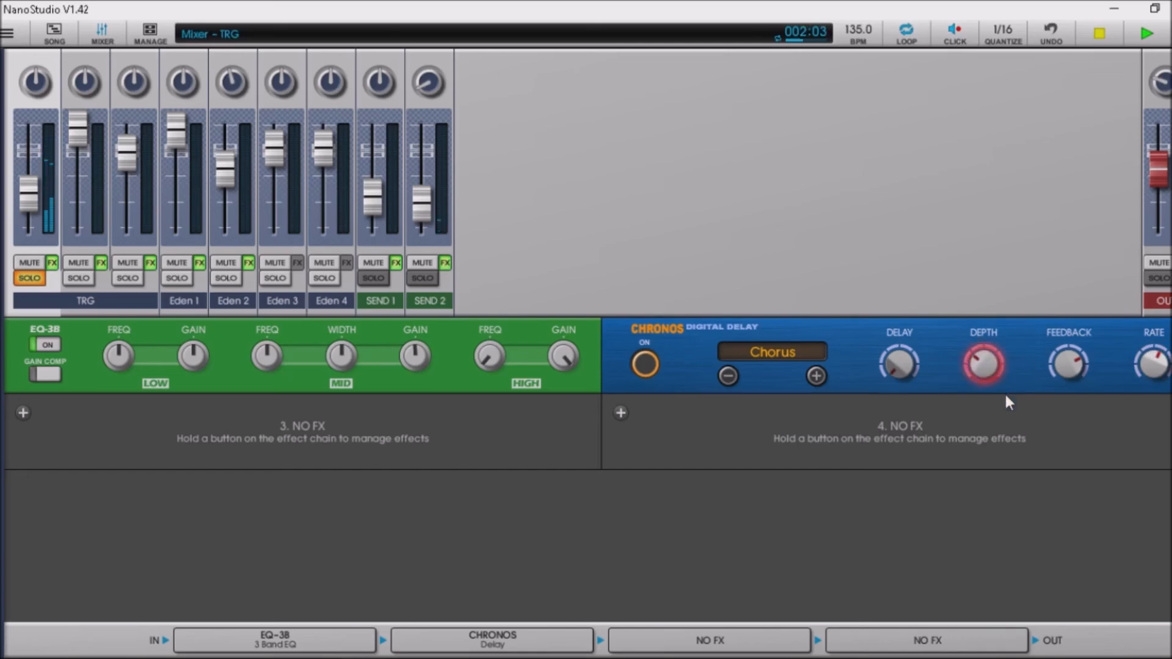
pyautogui.moveTo(1005, 398); pyautogui.dragTo(1006, 397)
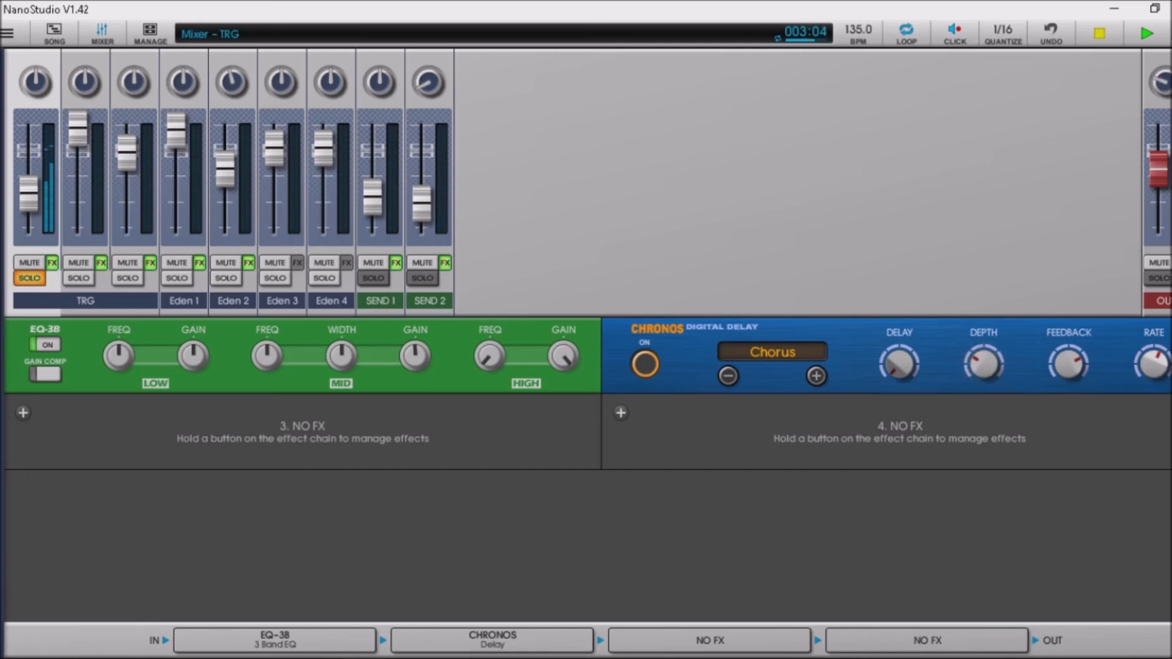
pyautogui.click(86, 198)
pyautogui.click(225, 279)
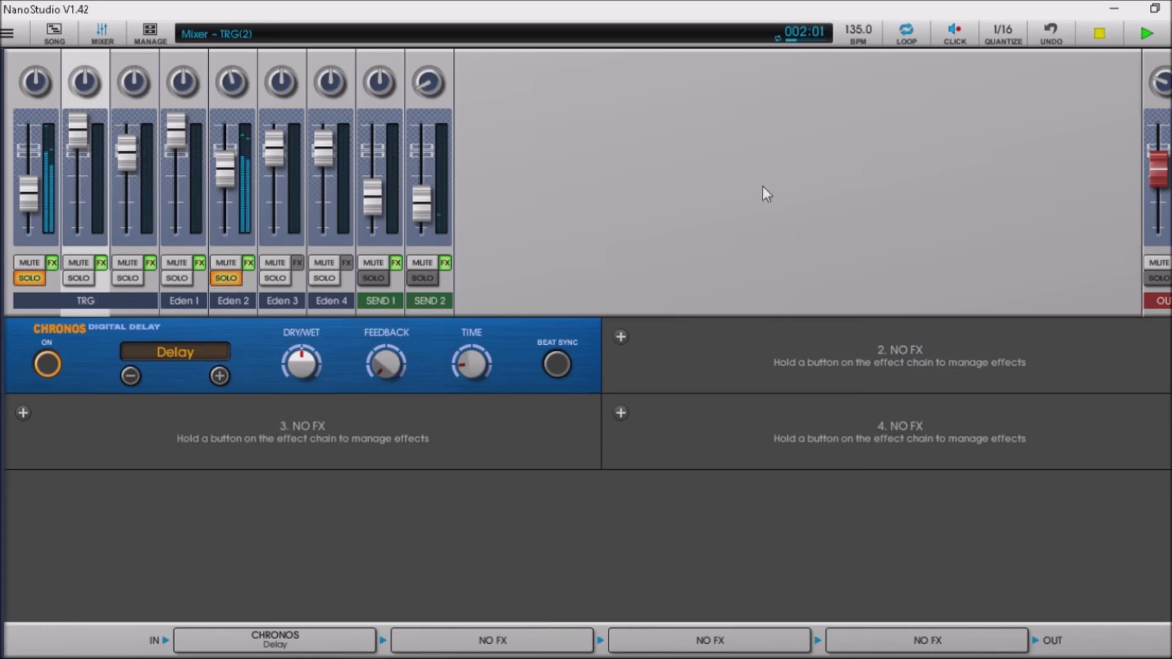
# Set the master output knob to 0.51 and solo all three TRG drum channels.
pyautogui.moveTo(1162, 82); pyautogui.dragTo(1162, 58)
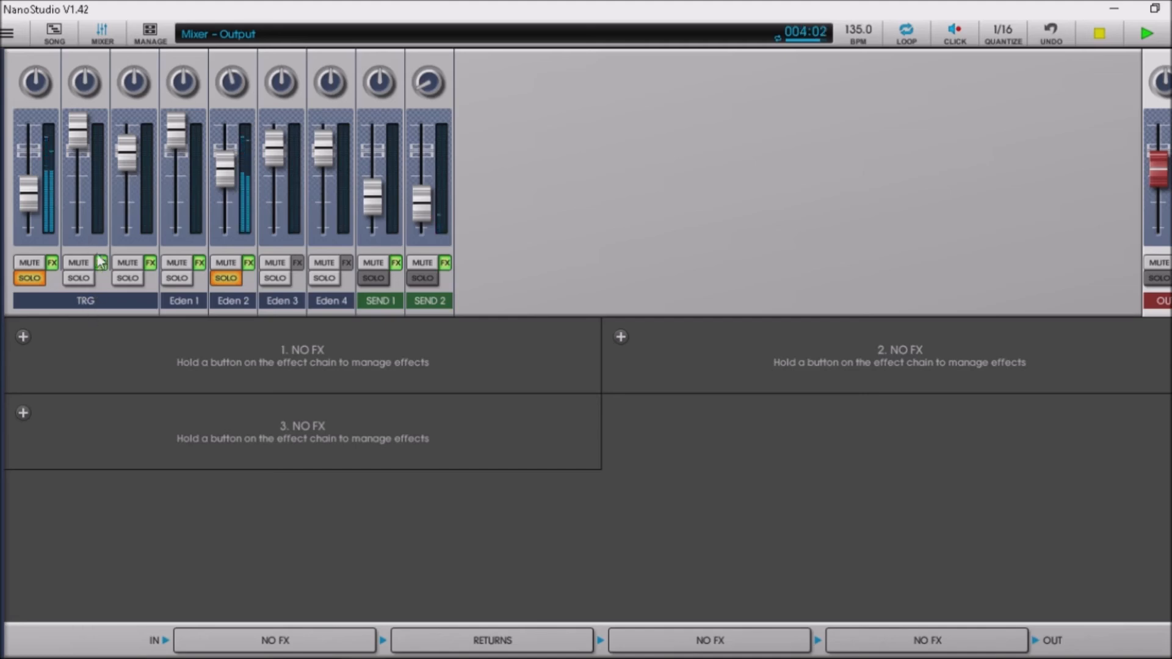
pyautogui.click(83, 223)
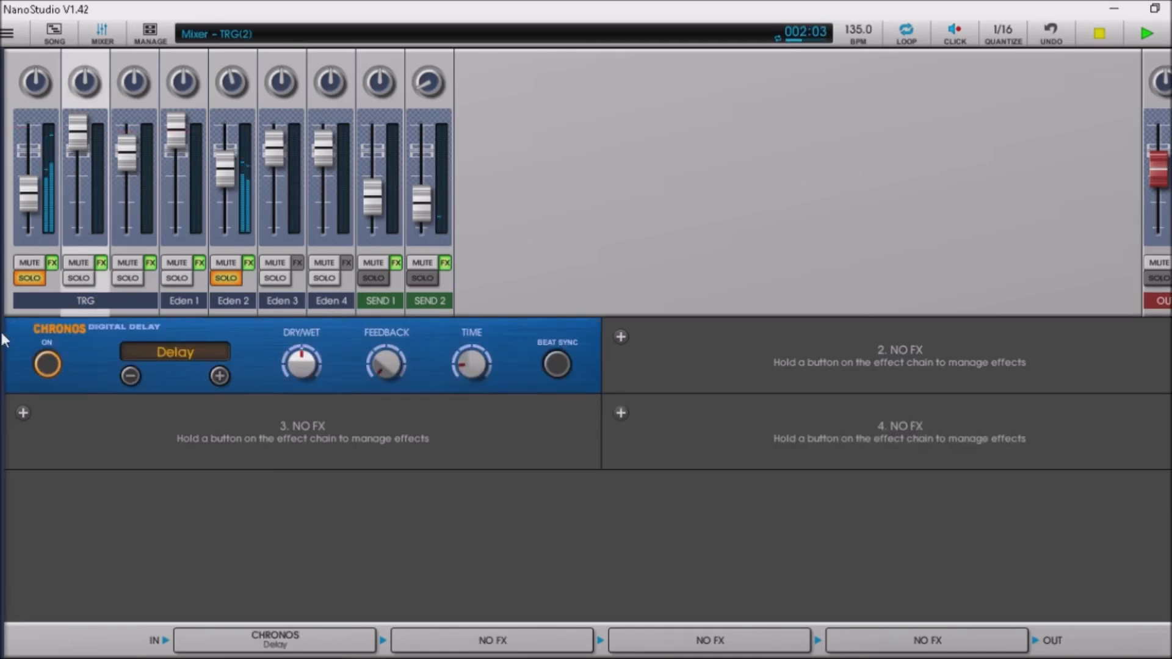
pyautogui.click(76, 280)
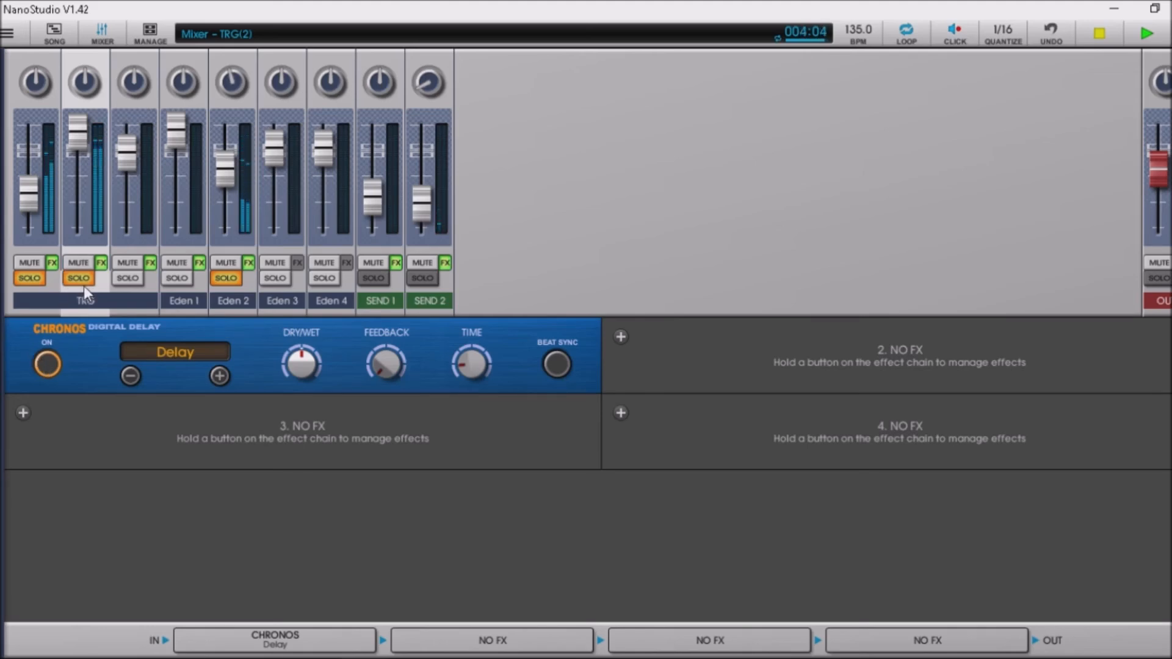
pyautogui.click(30, 280)
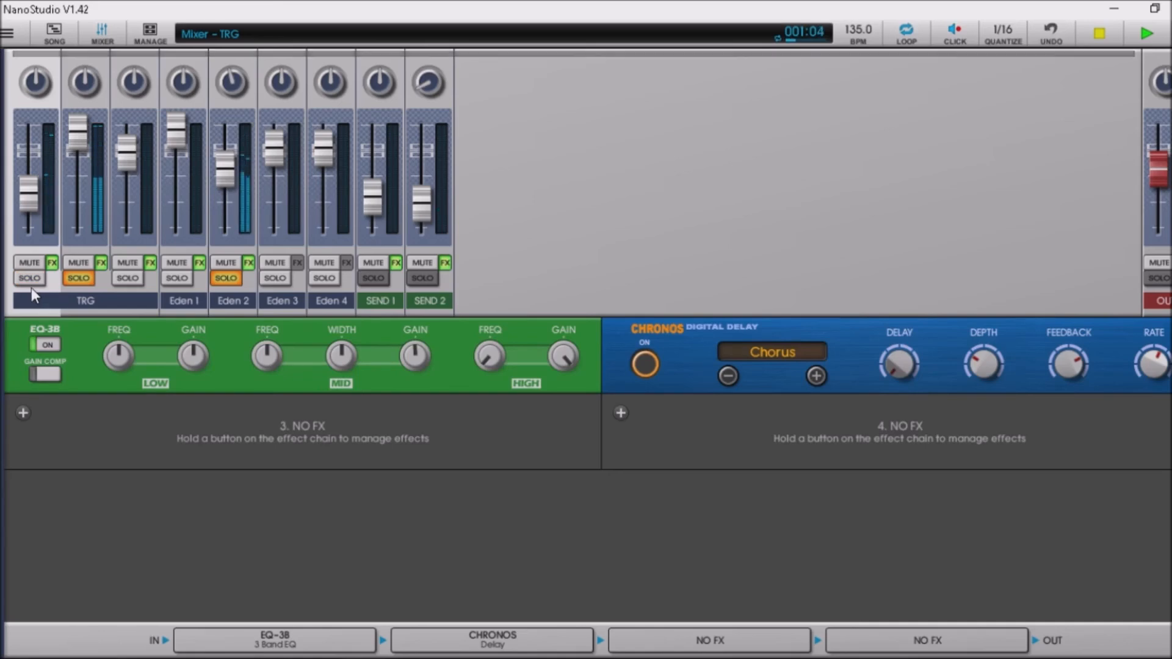
pyautogui.click(31, 279)
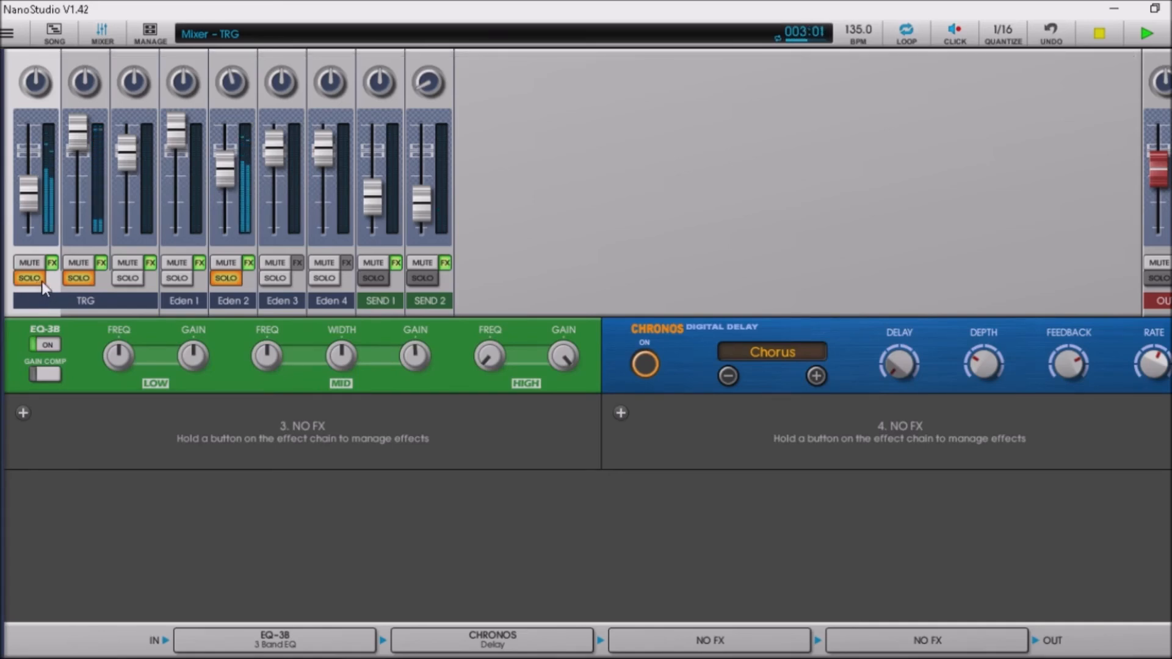
pyautogui.click(131, 279)
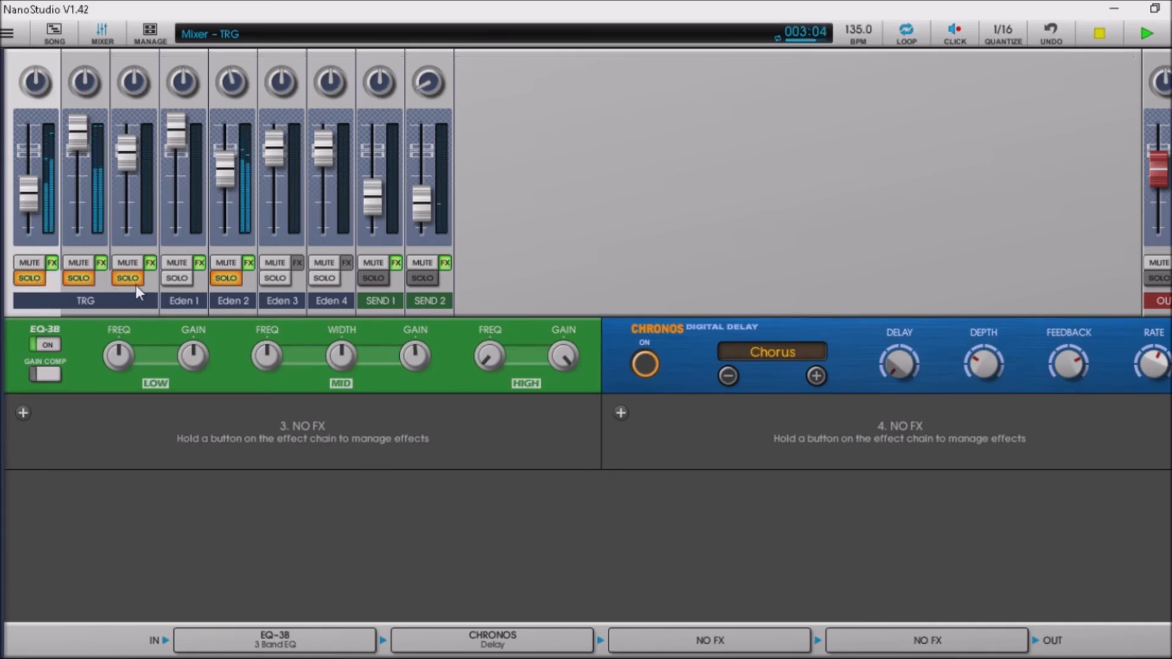
# Solo Eden 1 and Eden 3, unsolo Eden 2, and lower output gain to -10.4 dB.
pyautogui.click(185, 277)
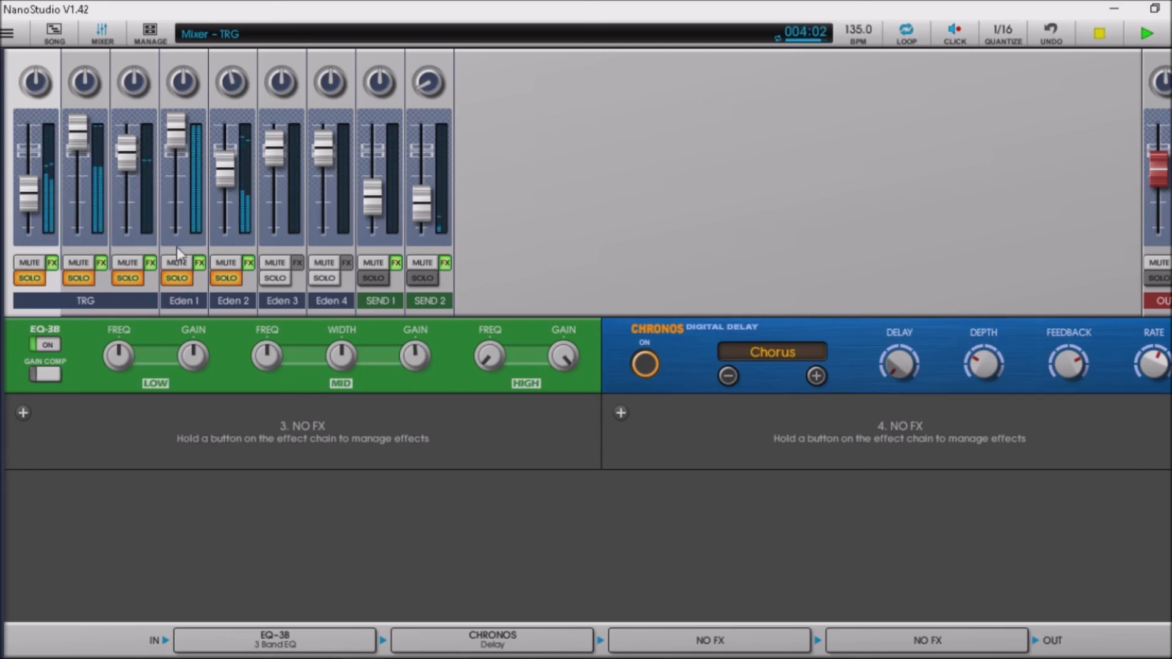
pyautogui.click(173, 301)
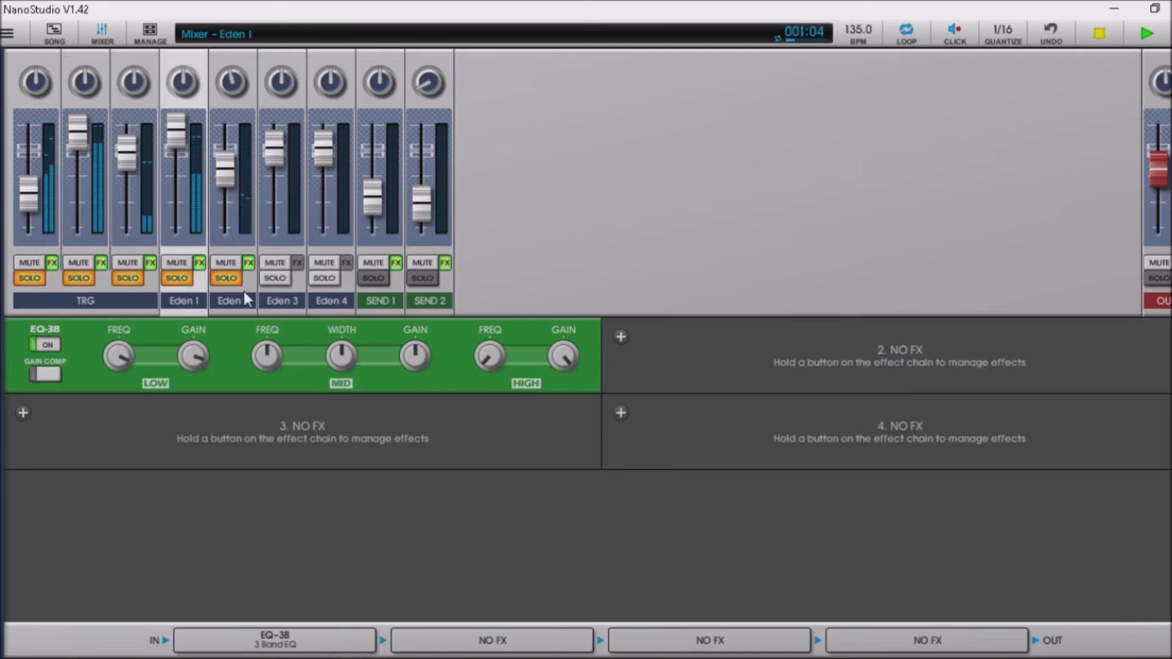
pyautogui.click(225, 278)
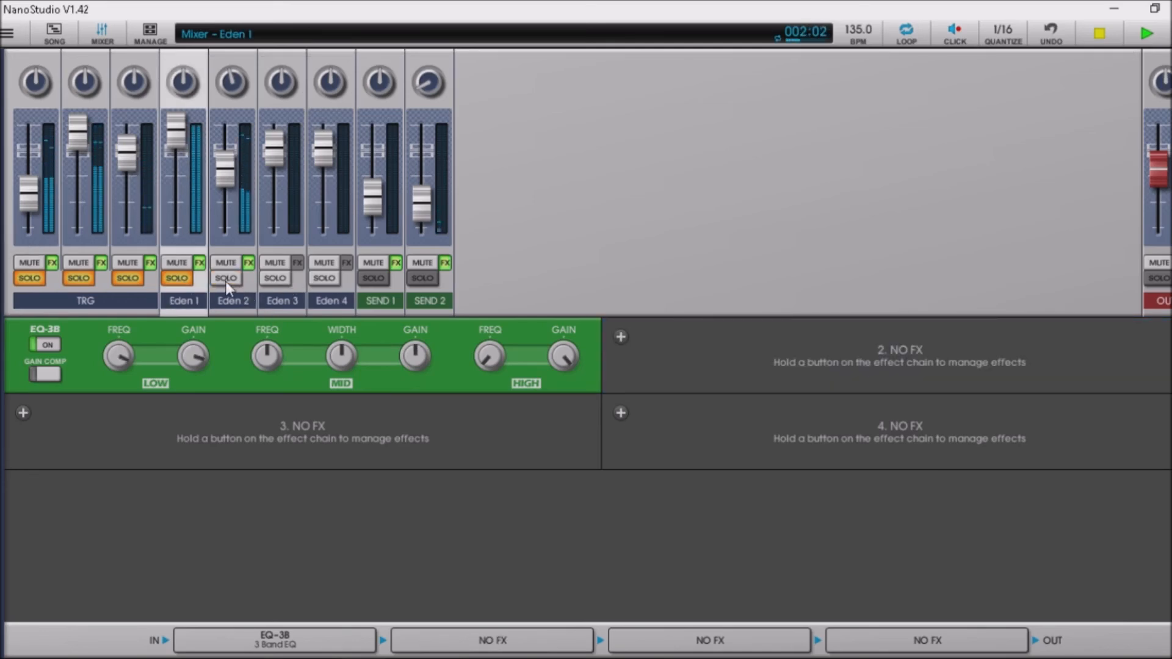
pyautogui.click(263, 280)
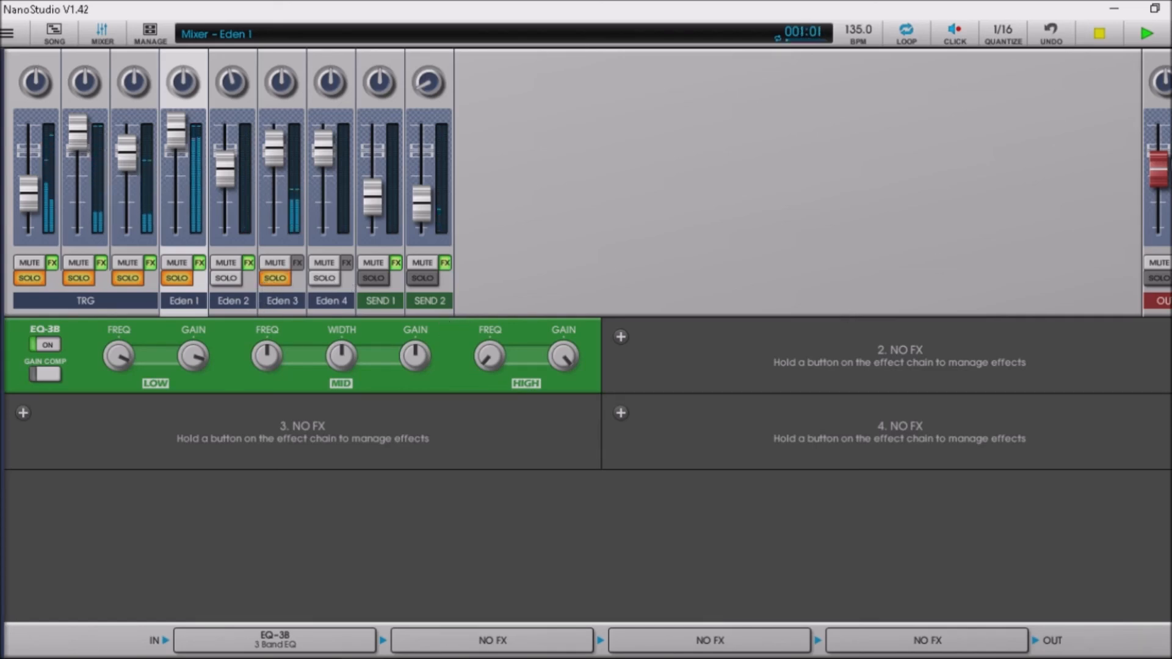
pyautogui.moveTo(1157, 171); pyautogui.dragTo(1159, 201)
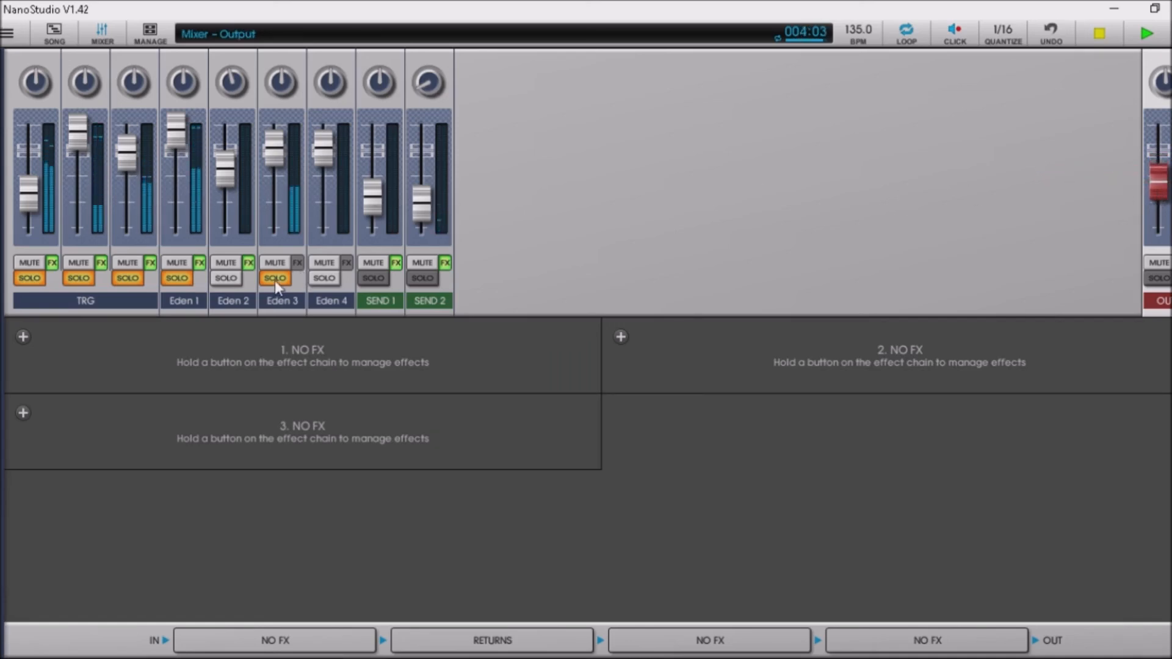
# Swap the solo from Eden 3 to Eden 4 and back, then lower output gain to -15.3 dB.
pyautogui.click(311, 280)
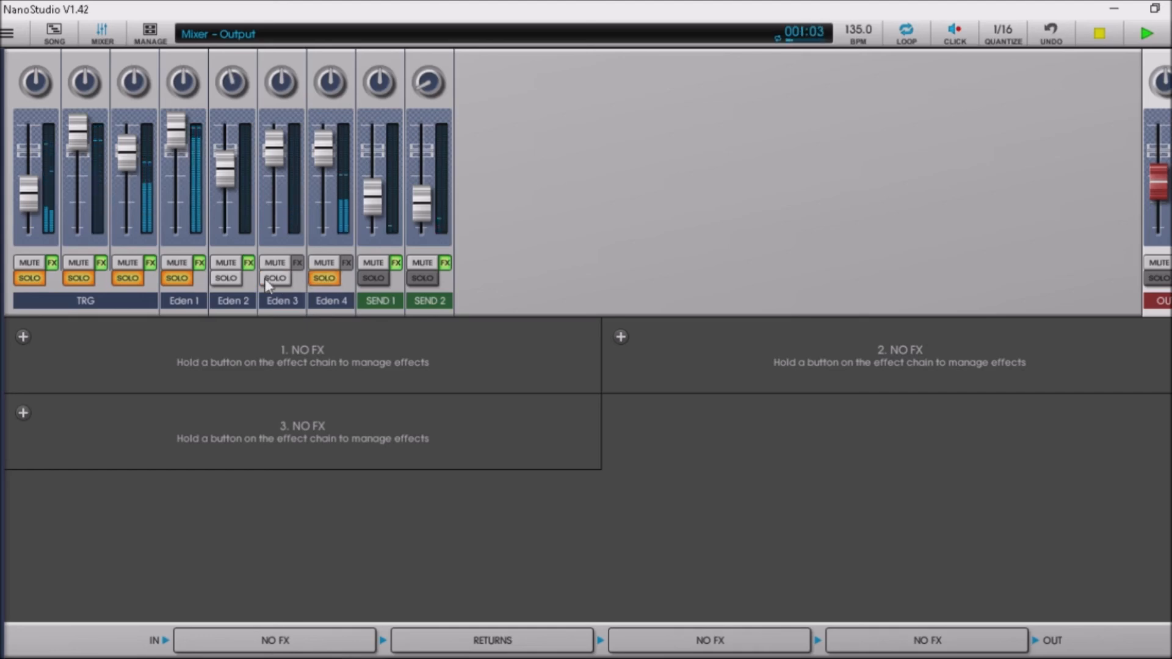
pyautogui.click(274, 280)
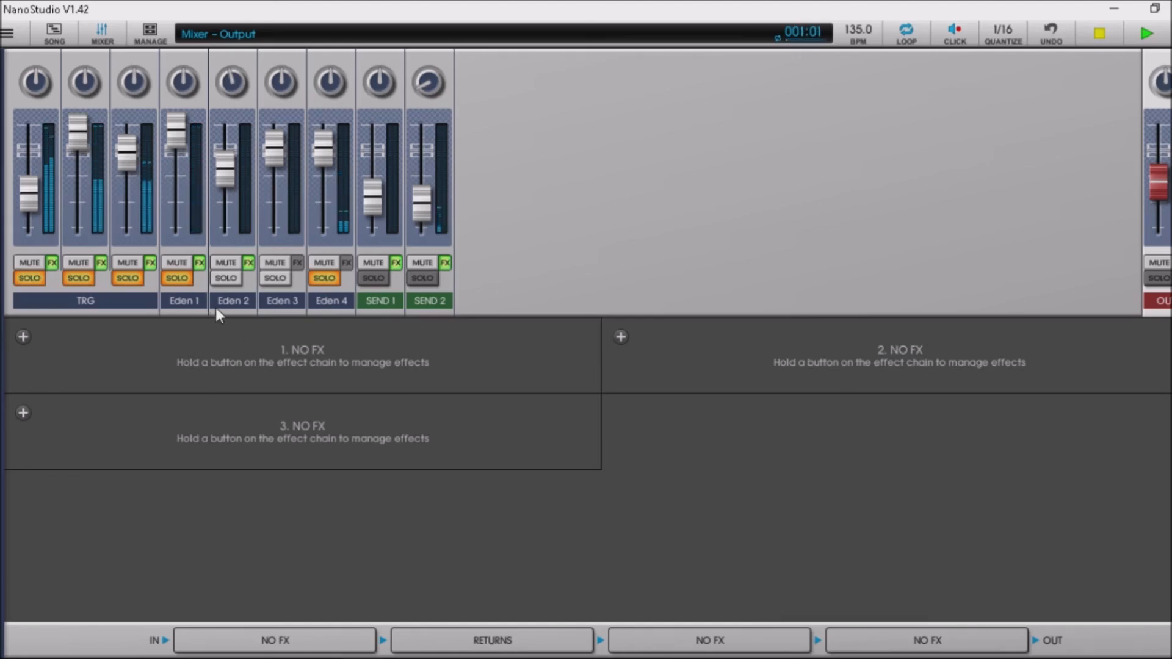
pyautogui.click(329, 282)
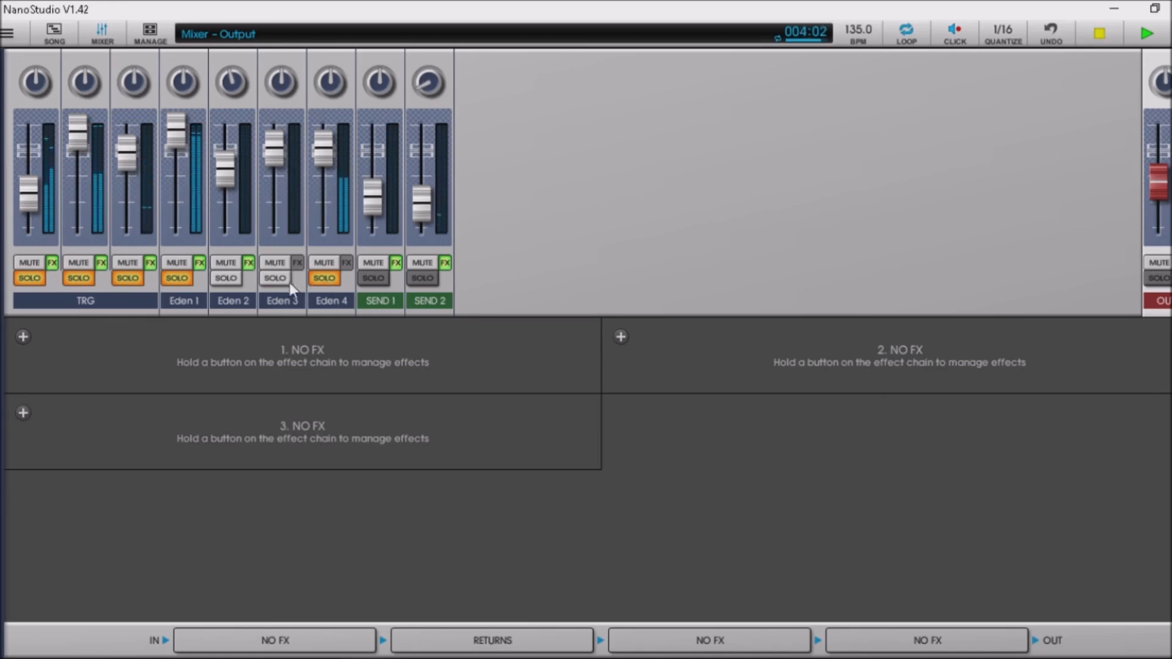
pyautogui.click(274, 280)
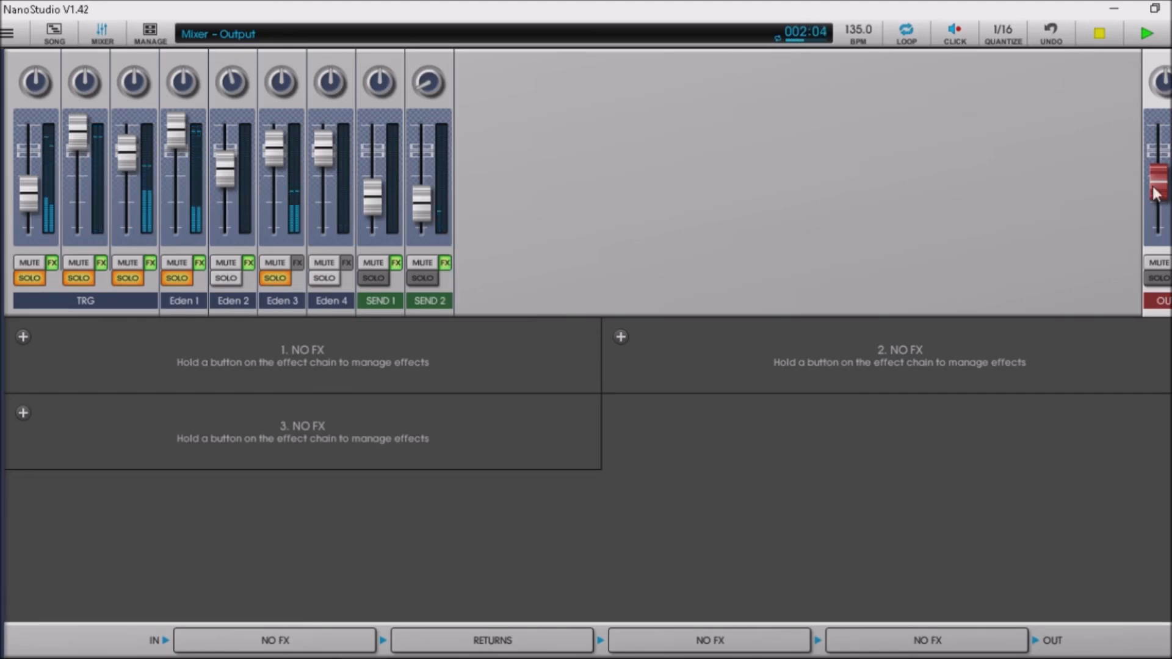
pyautogui.moveTo(1158, 183); pyautogui.dragTo(1157, 253)
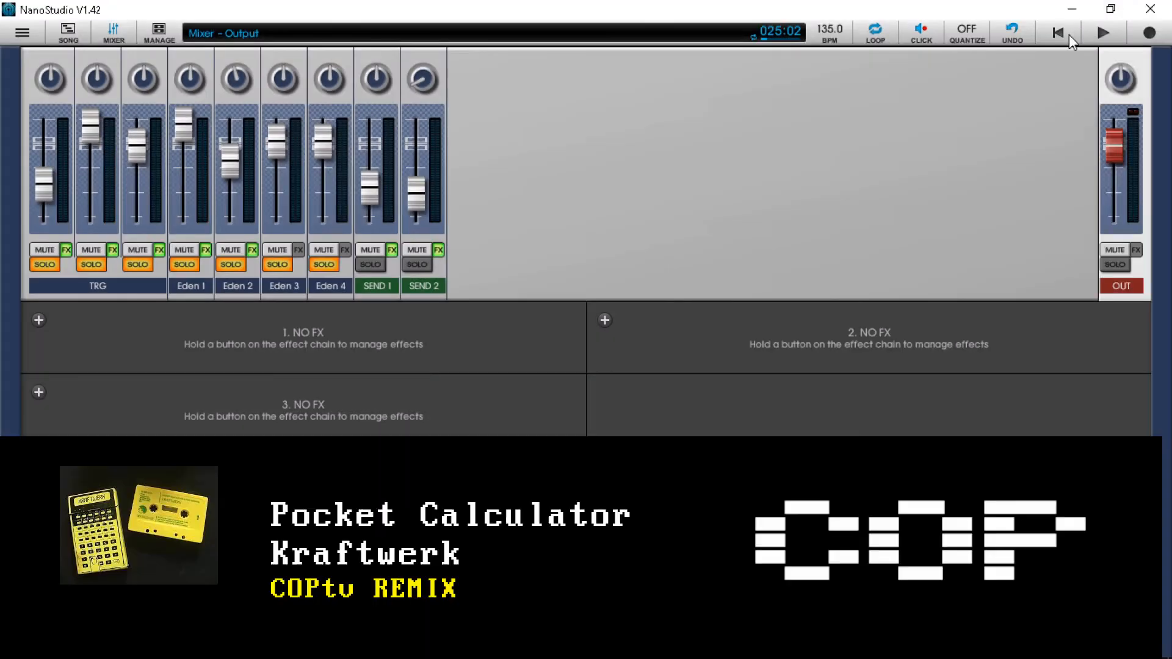
# Play the song, bring up the TRG drum instrument, then switch to the song arrangement view.
pyautogui.click(1085, 42)
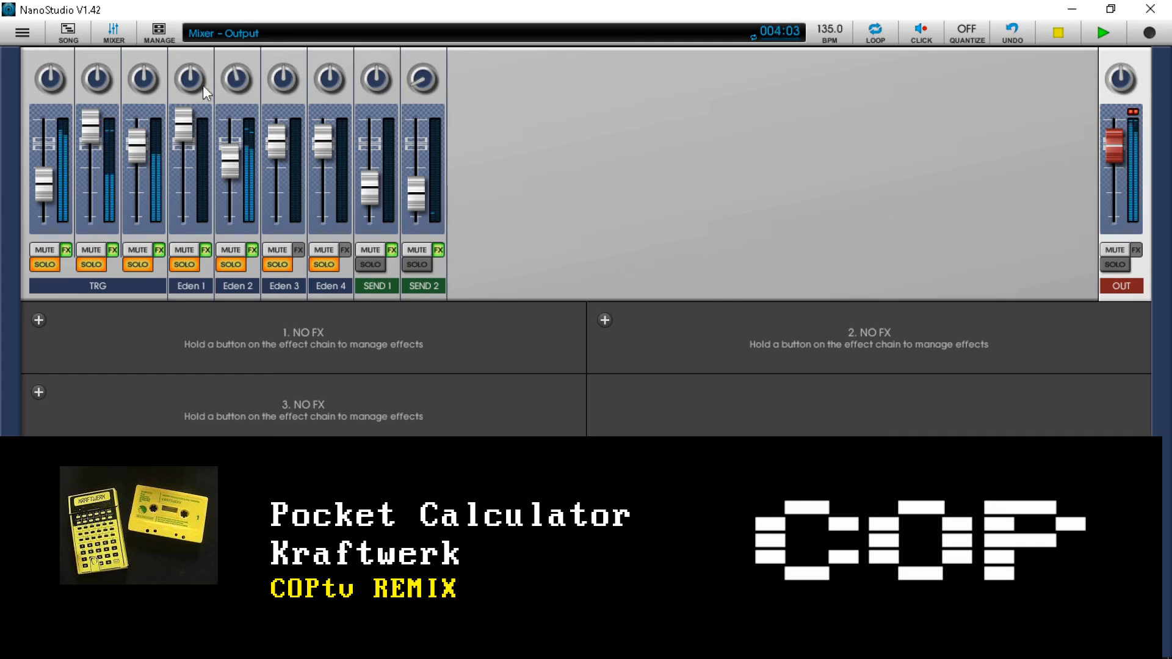
pyautogui.click(18, 33)
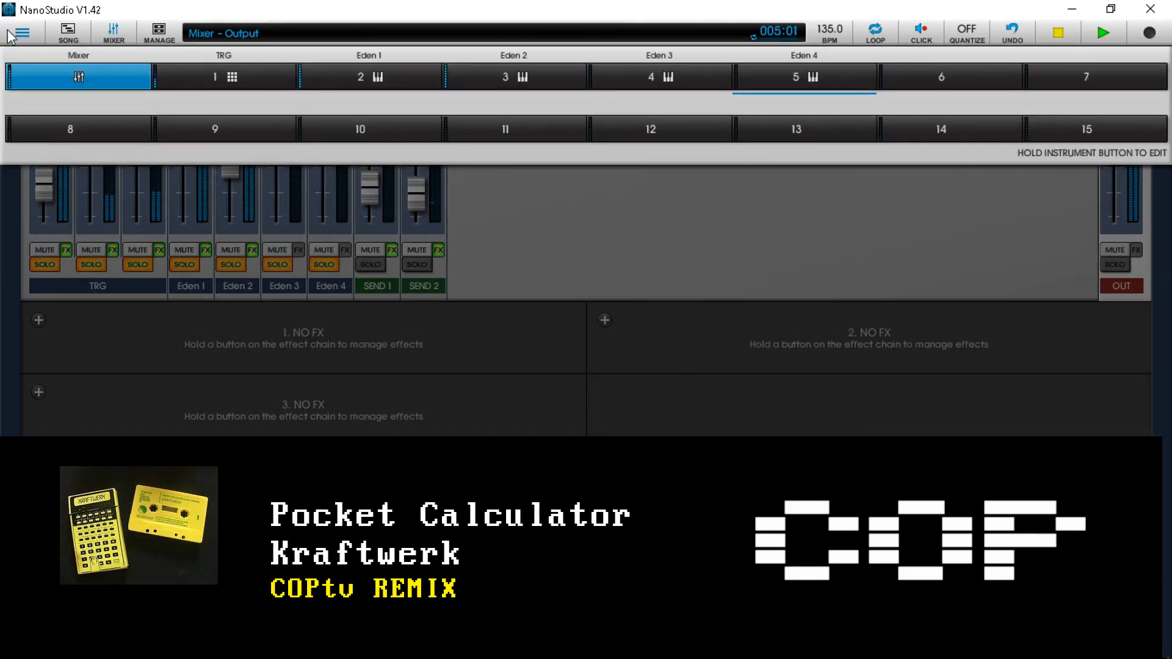
pyautogui.click(238, 76)
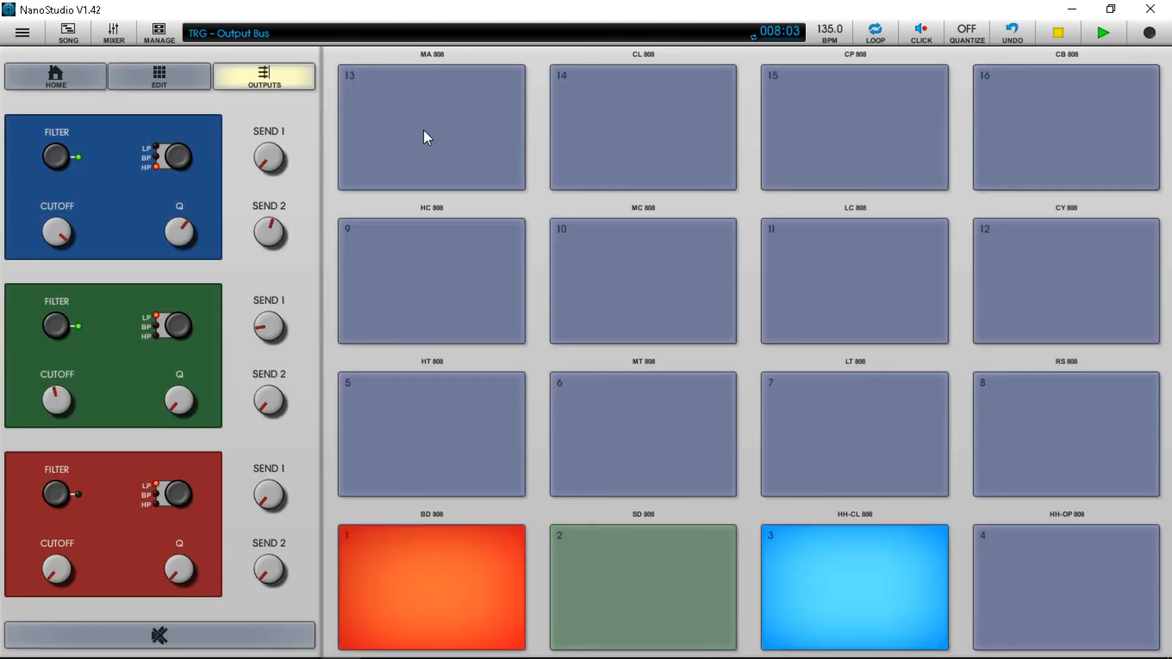
pyautogui.click(68, 32)
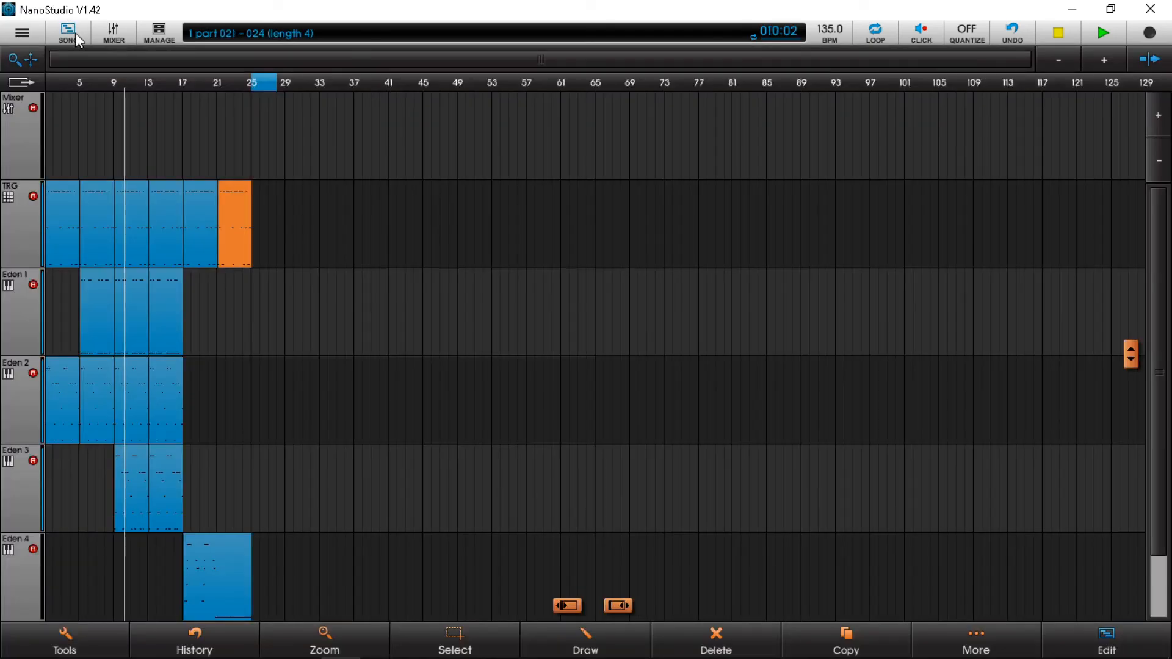
# Set a loop over bars 1–25 and bring up the Eden 4 synth editor.
pyautogui.click(322, 191)
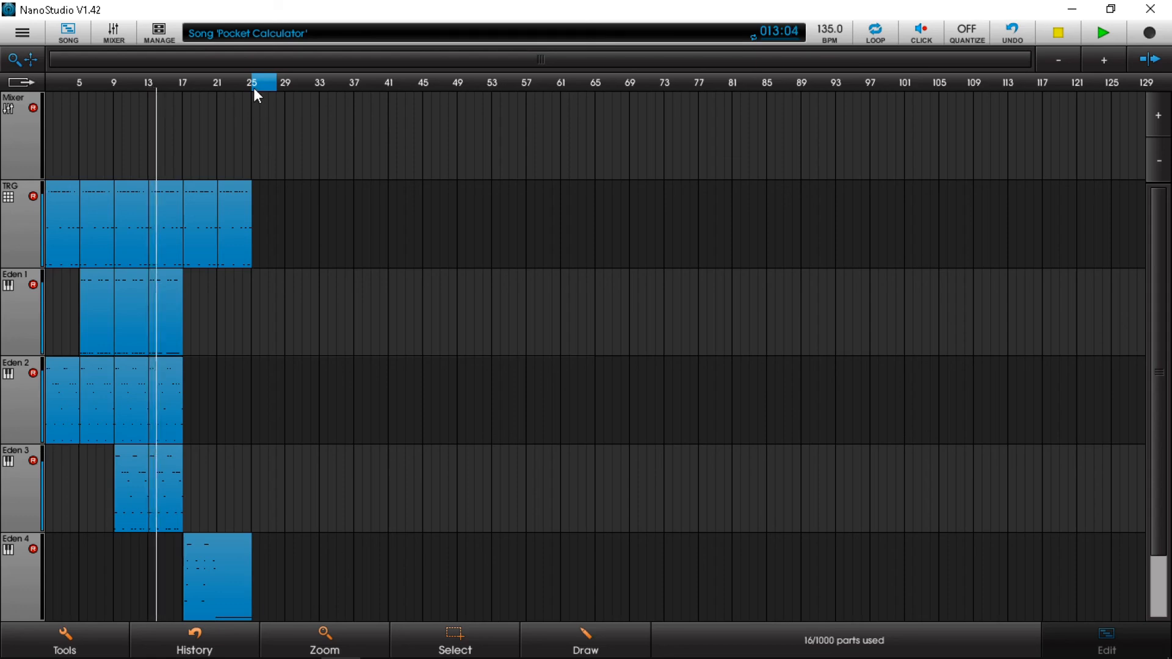
pyautogui.moveTo(253, 89); pyautogui.dragTo(27, 110)
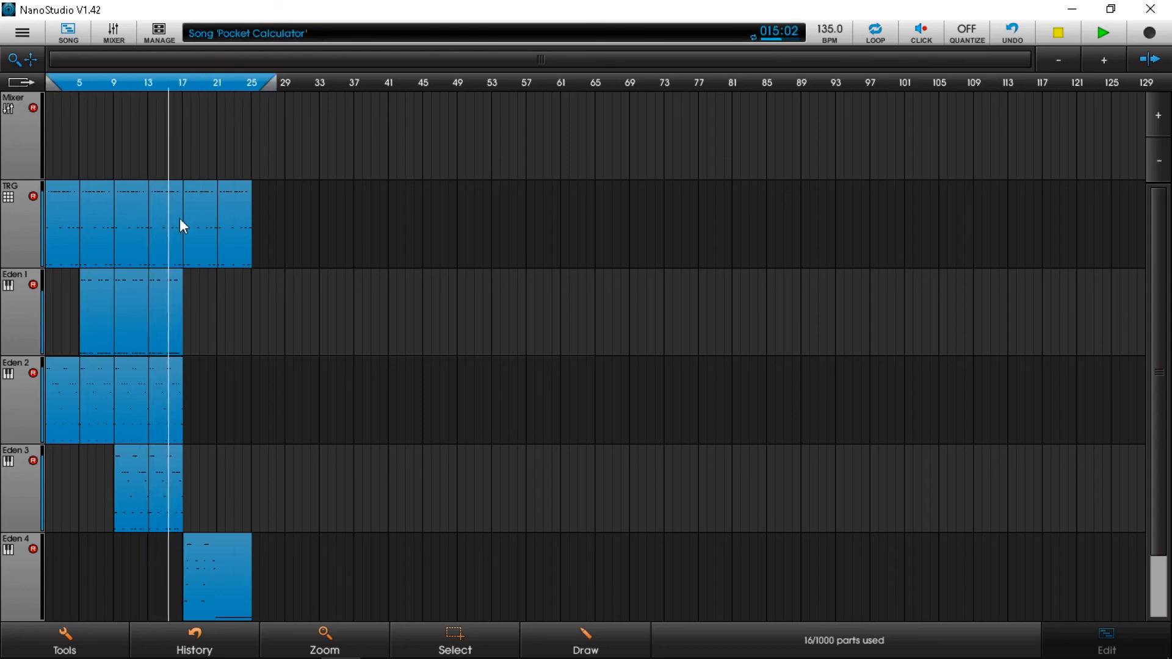
pyautogui.click(18, 34)
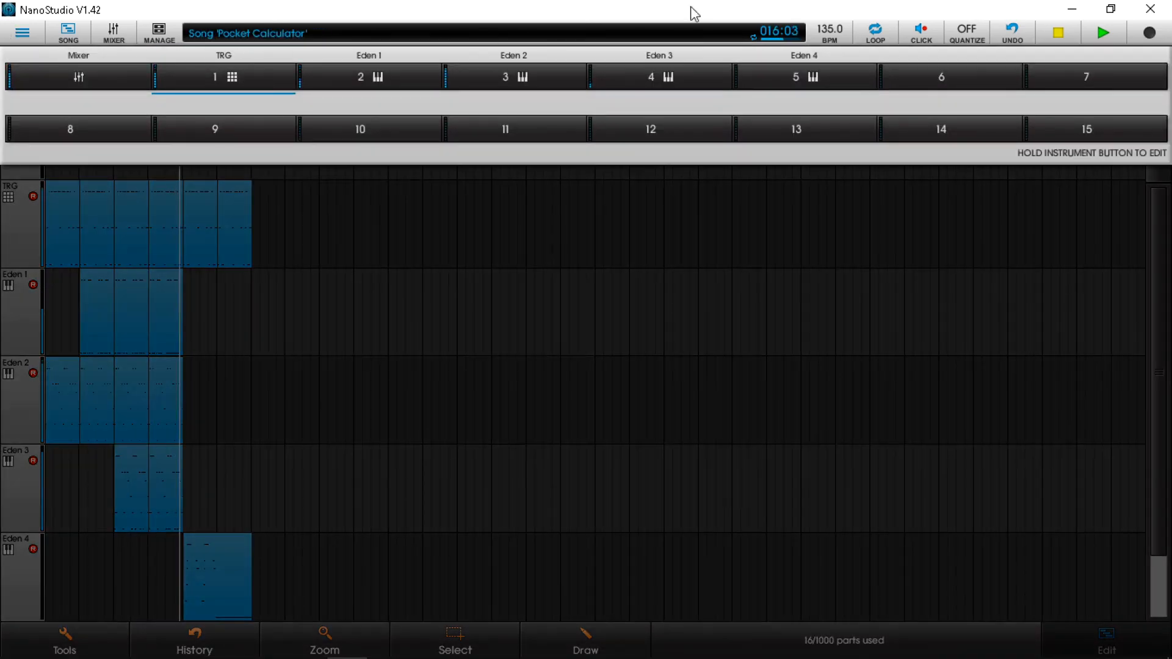
pyautogui.click(812, 75)
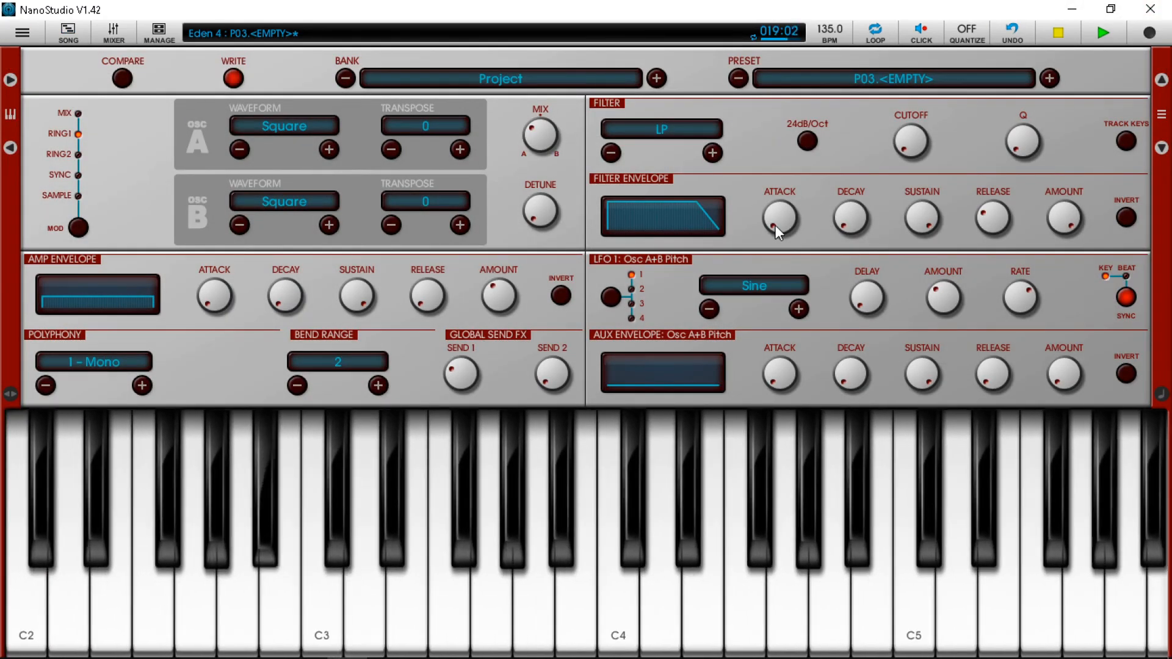
# Return to the mixer and stop playback at bar 25.
pyautogui.click(22, 33)
pyautogui.click(40, 74)
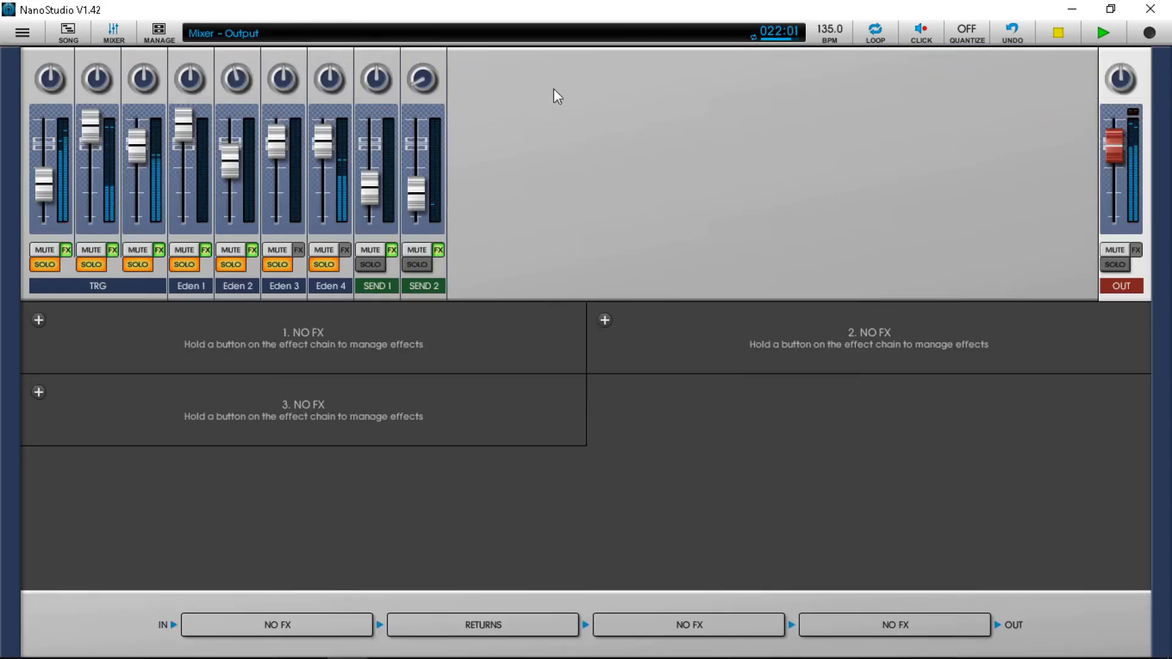
pyautogui.click(1067, 36)
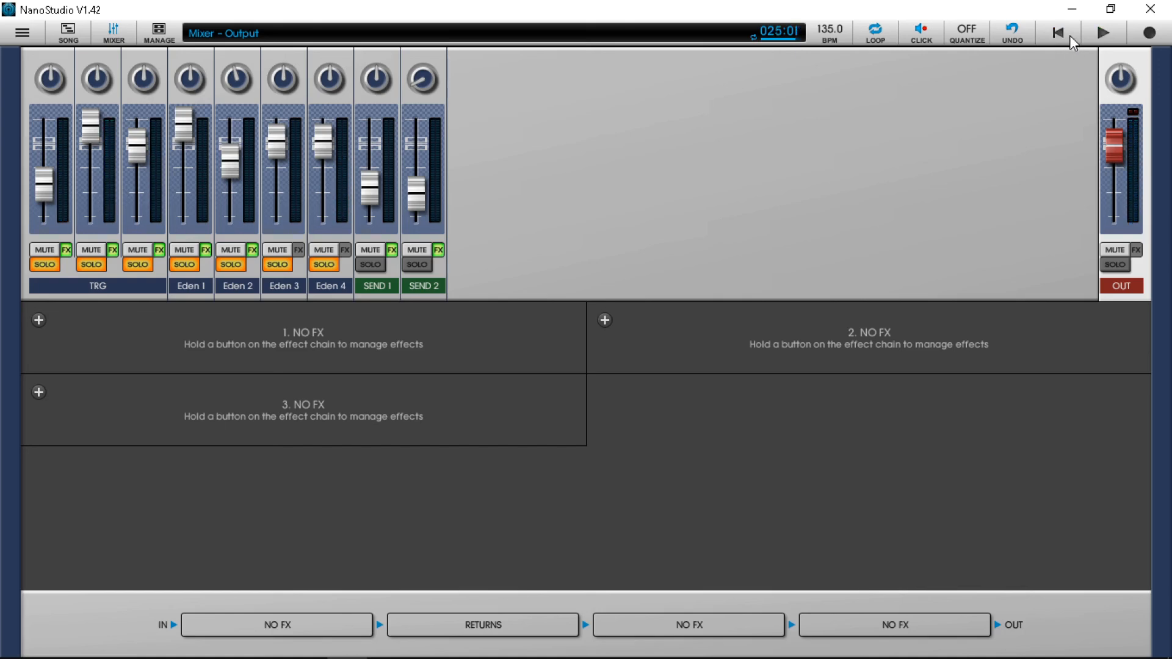
pyautogui.moveTo(787, 654)
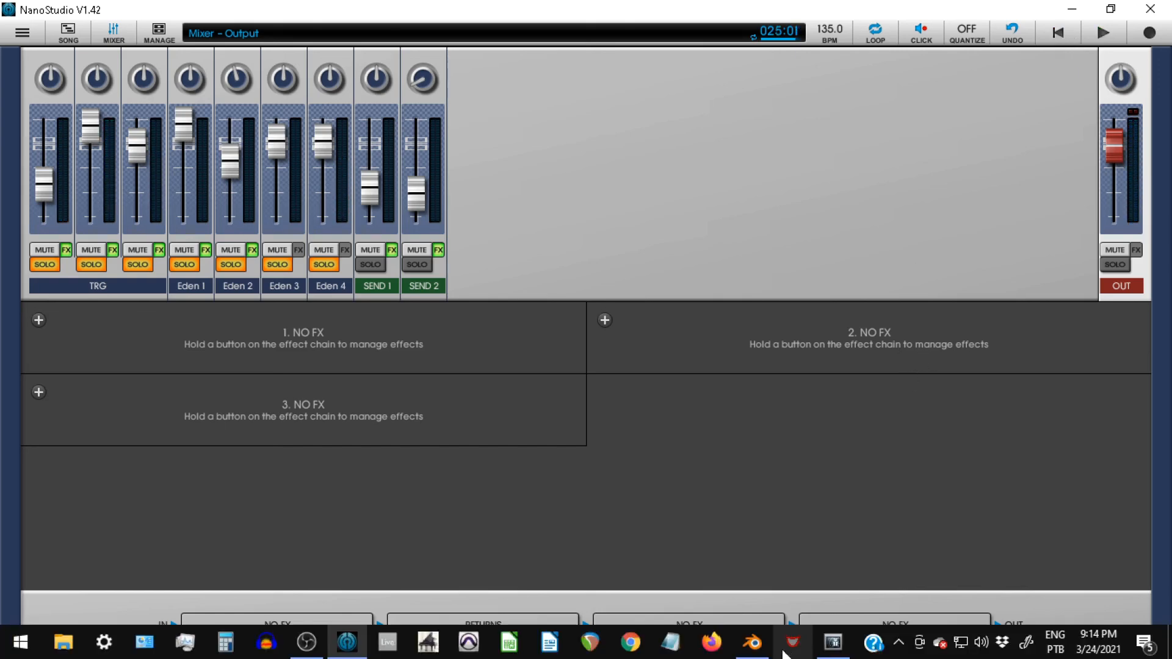